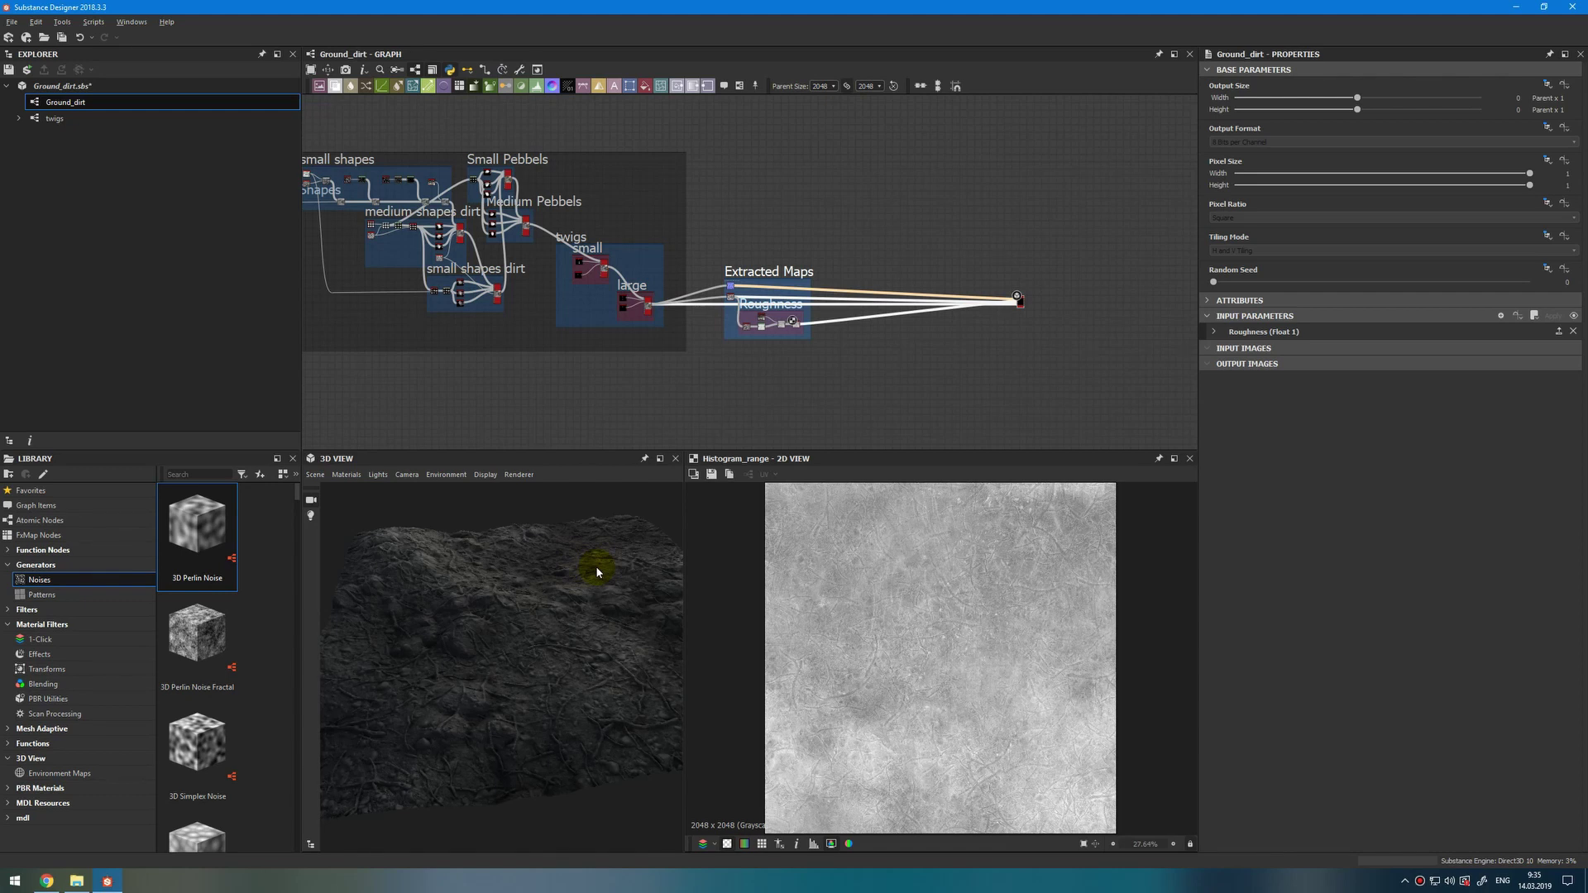
Add a Gradient Map node and wire the large node's output into it.
scroll(736, 245, "up", 2)
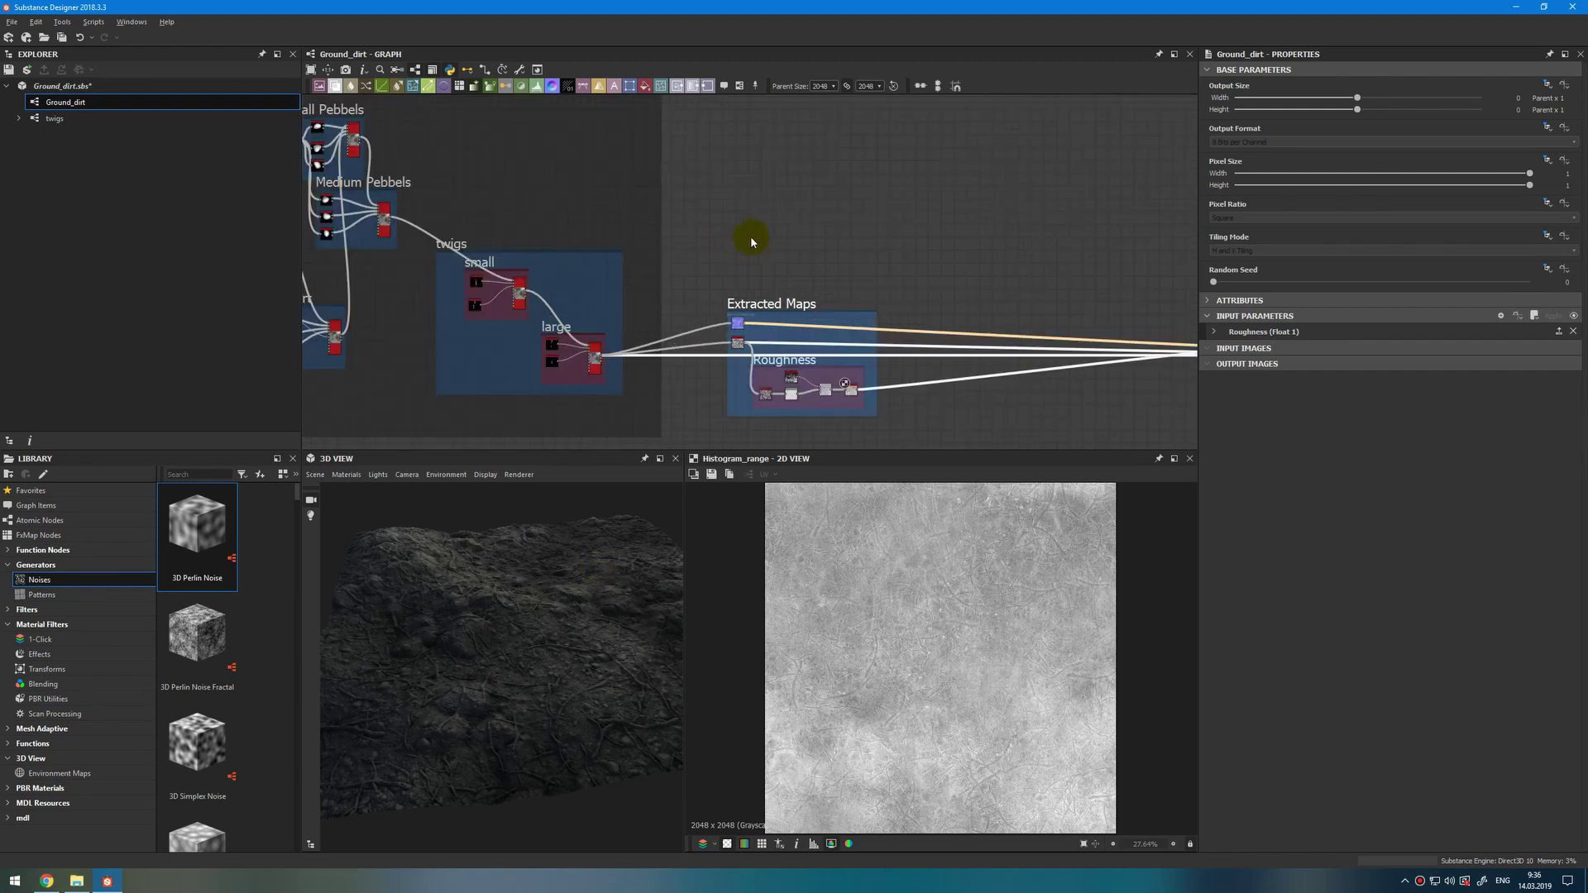
key("space")
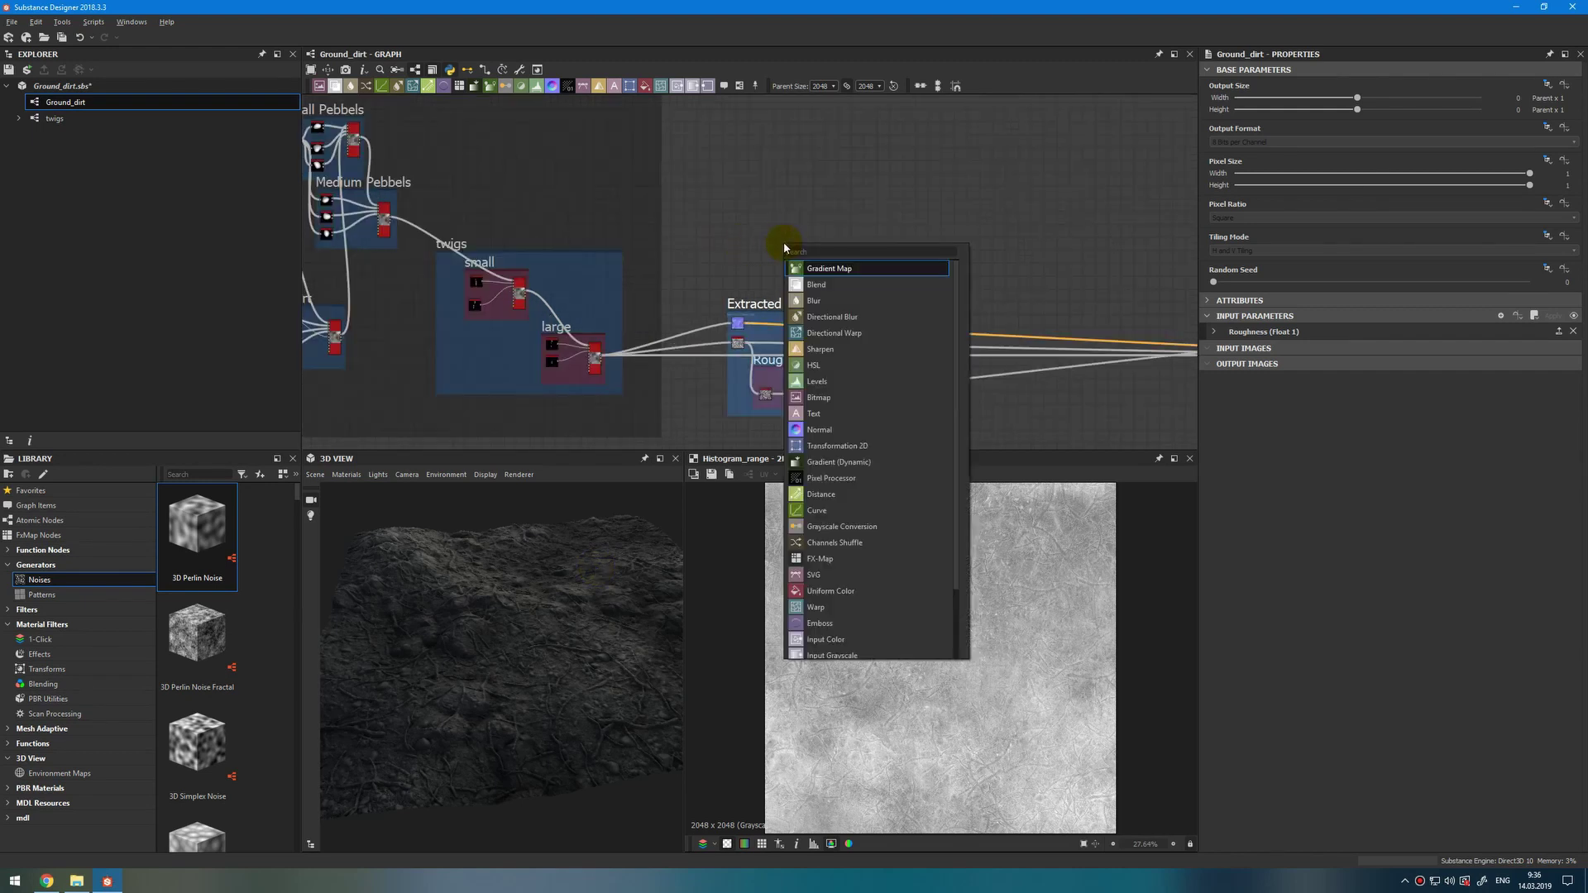
type("gl")
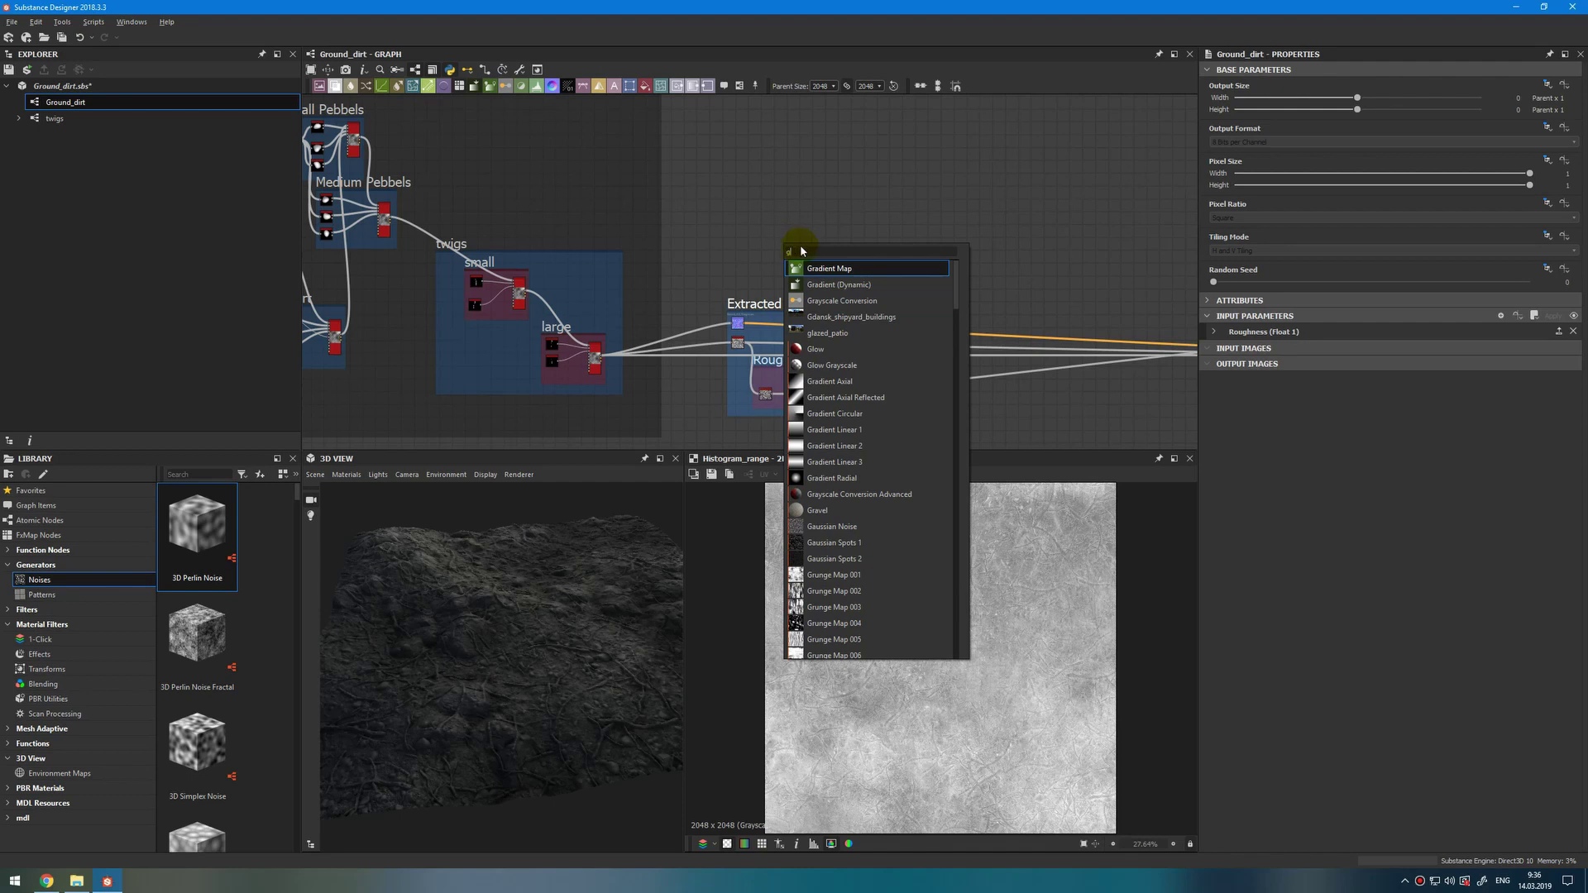
key("BackSpace")
left_click(877, 276)
scroll(563, 314, "up", 2)
scroll(569, 323, "up", 1)
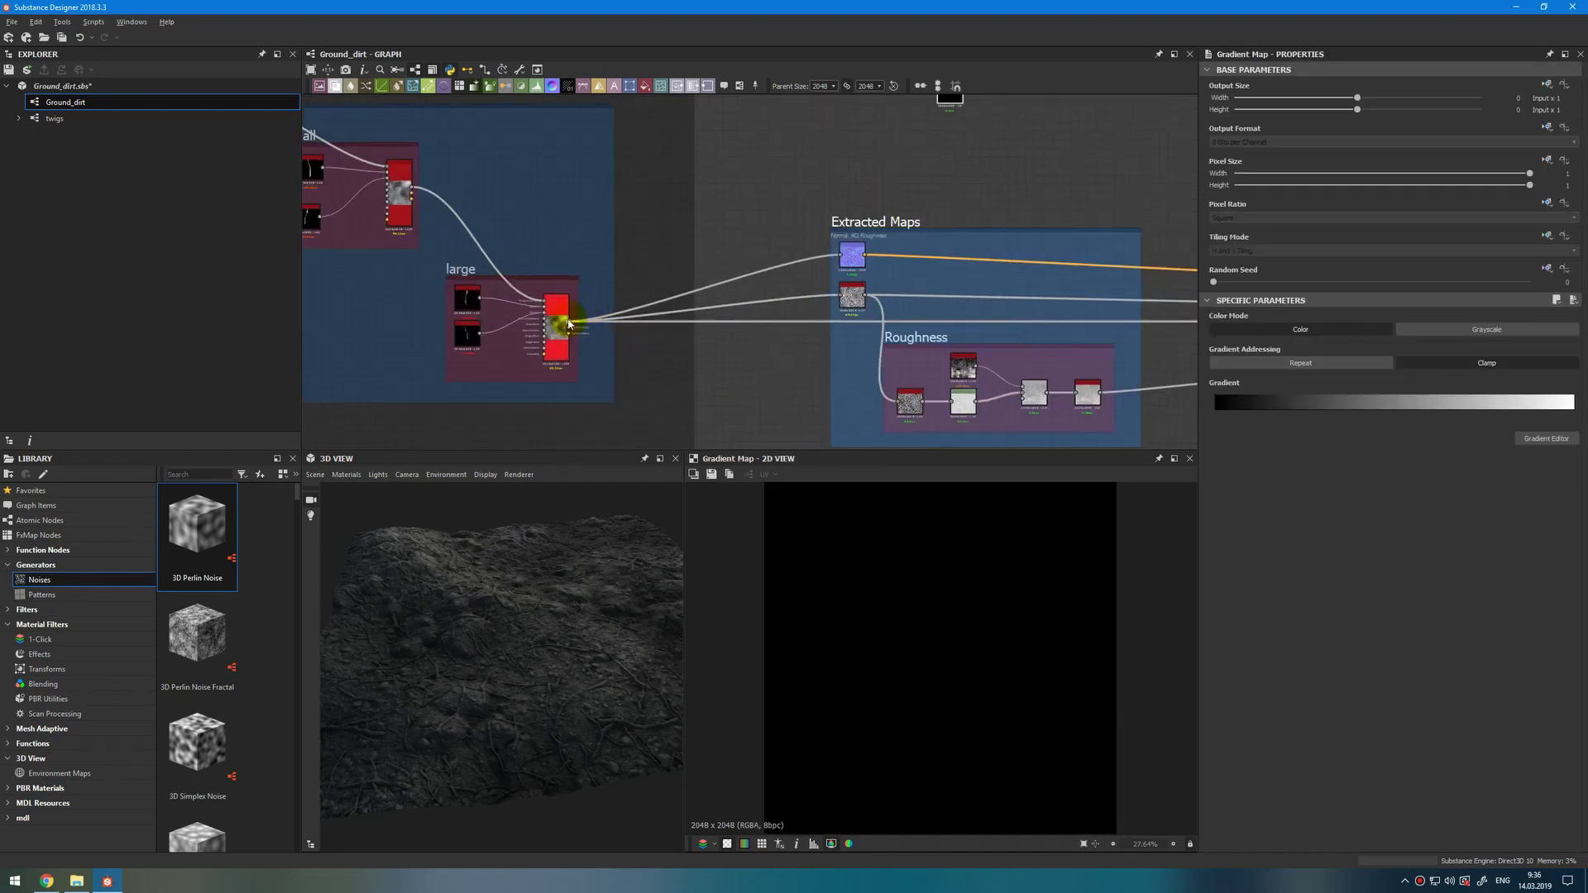
left_click_drag(568, 325, 870, 134)
scroll(797, 221, "down", 1)
mouse_move(891, 137)
left_mouse_down()
mouse_move(599, 272)
mouse_move(890, 135)
mouse_move(817, 229)
left_mouse_up()
scroll(893, 137, "up", 2)
scroll(817, 228, "up", 1)
left_click_drag(992, 539, 966, 556)
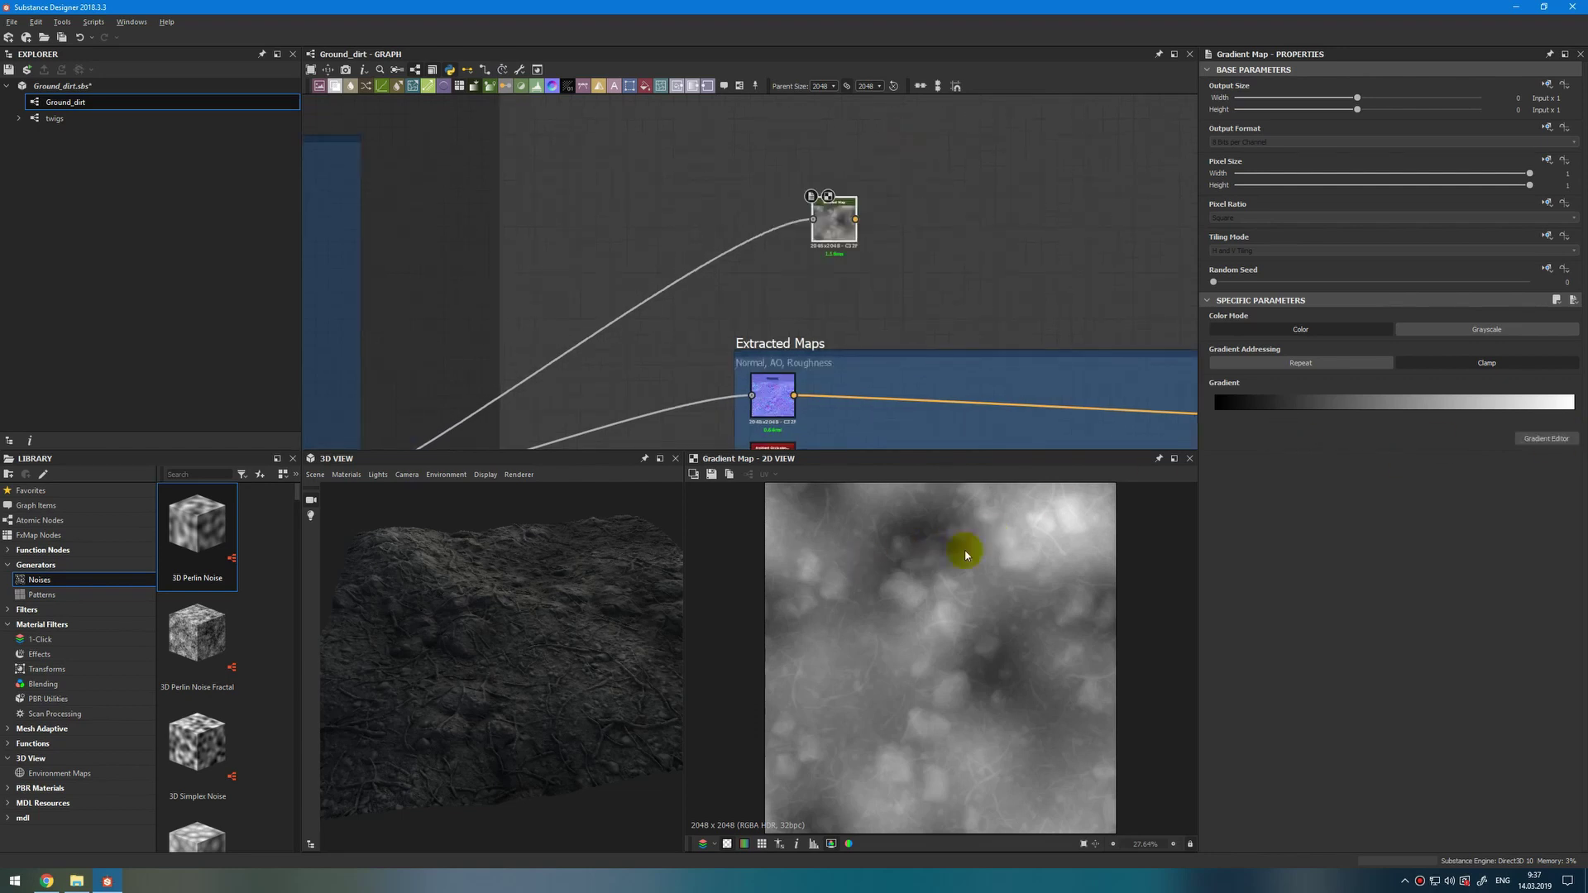
Make the gradient's left key pure red and its right key blue.
left_click(1547, 440)
left_click_drag(837, 351, 1158, 133)
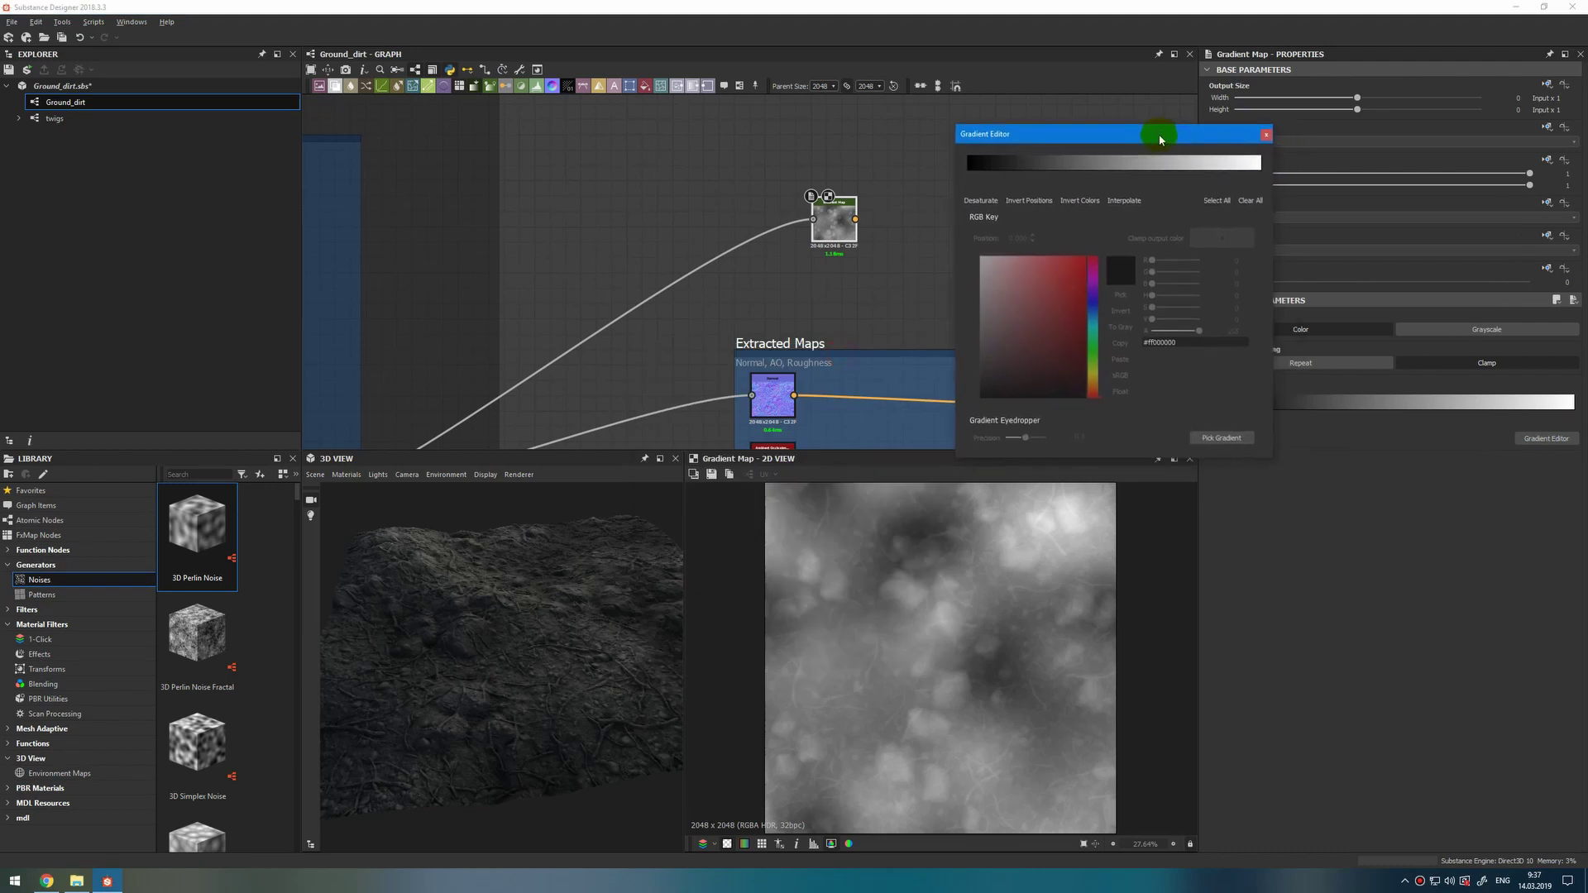
left_click(969, 171)
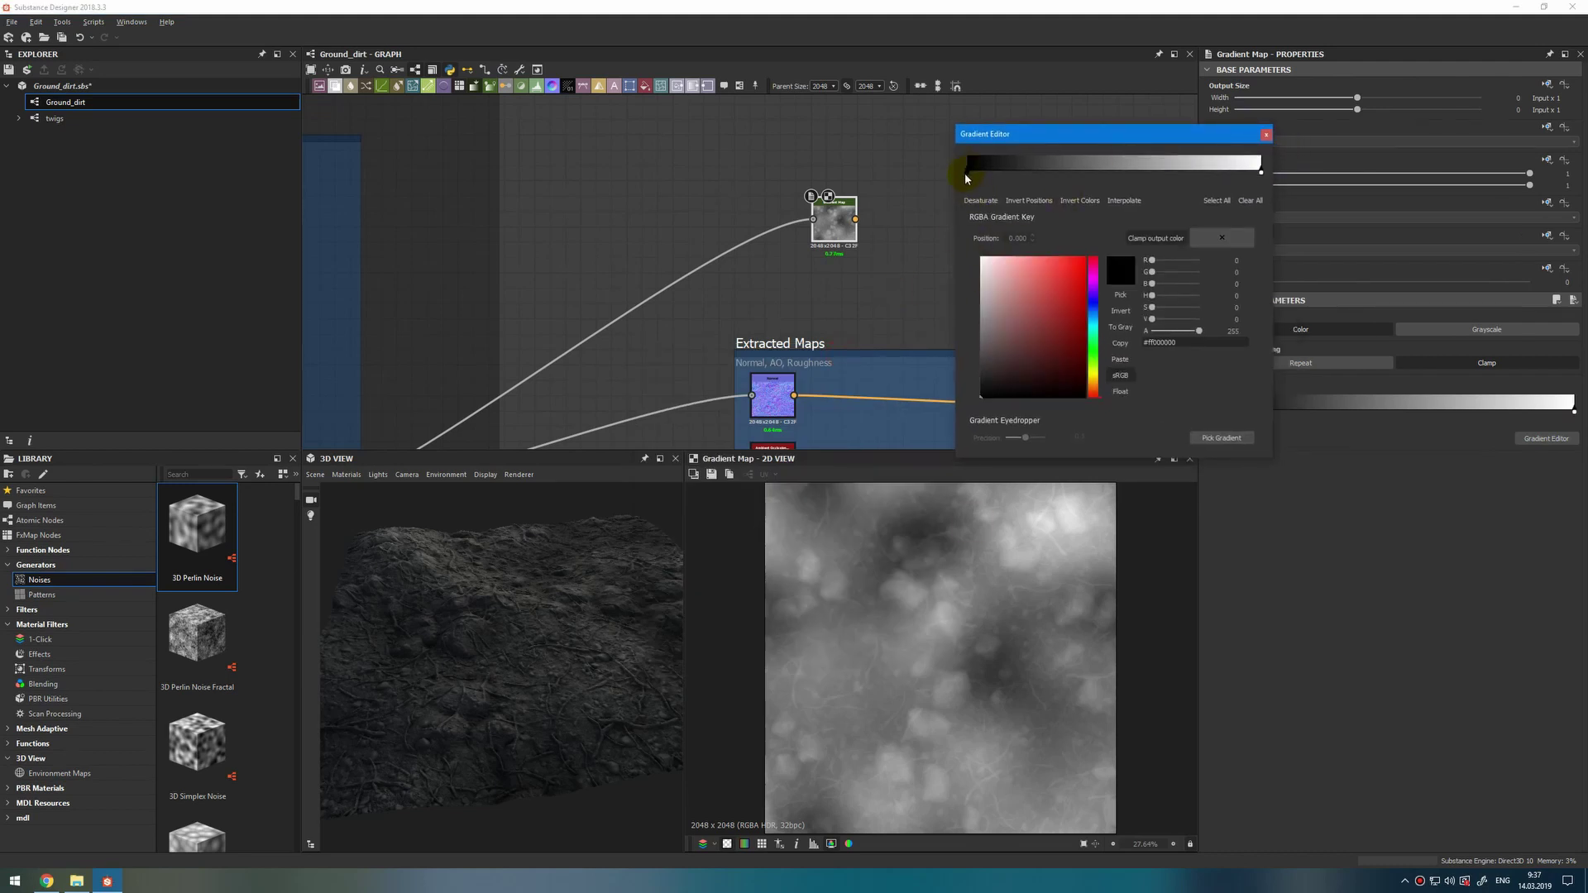
left_click(1084, 258)
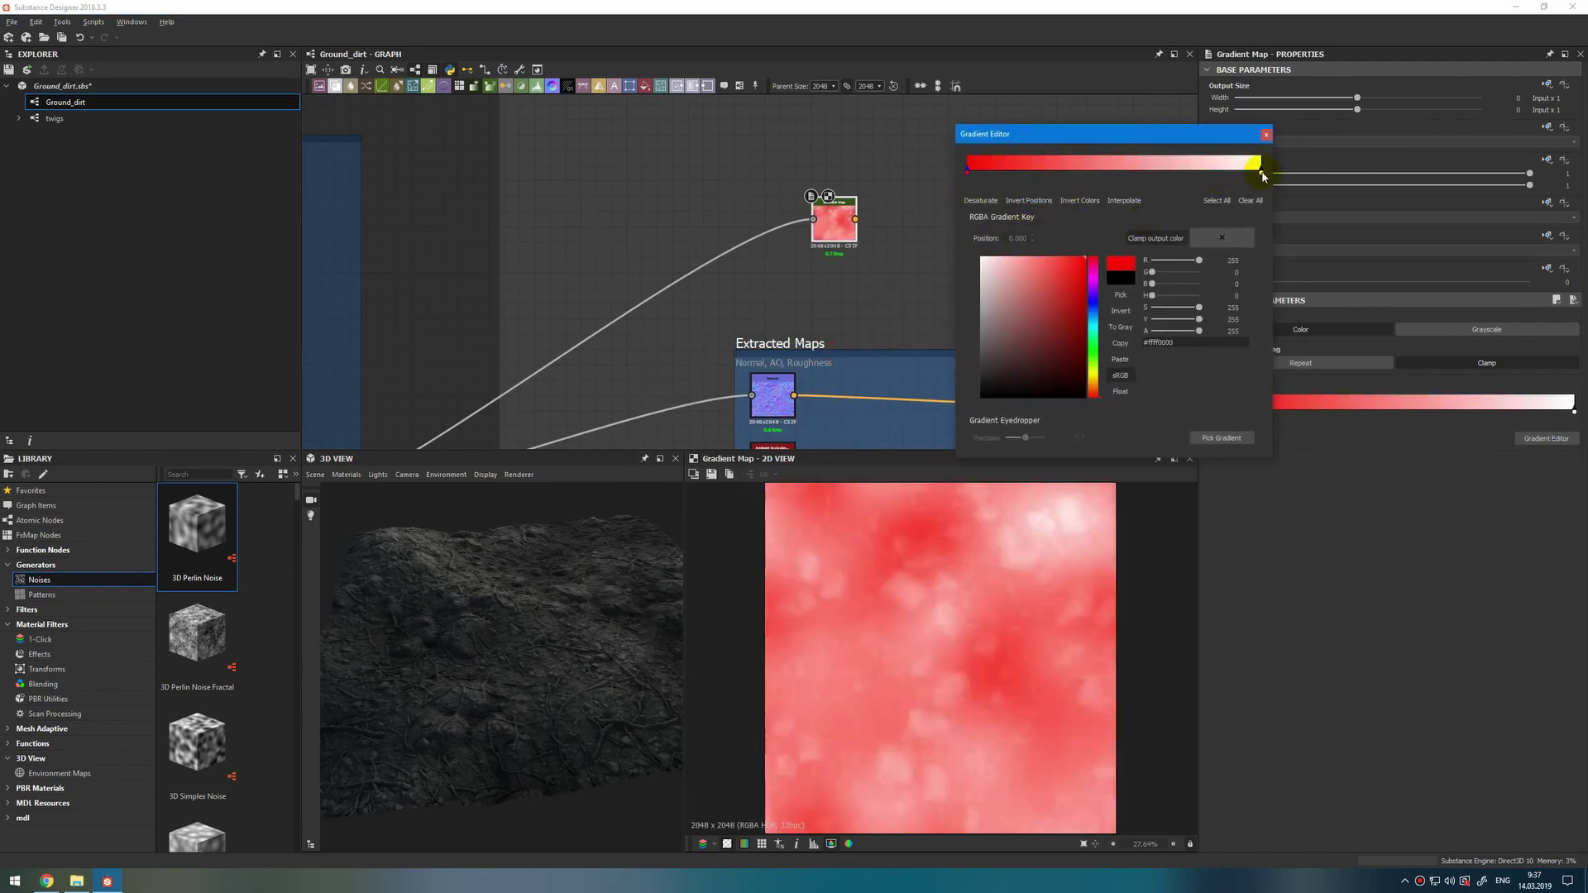
left_click(1260, 172)
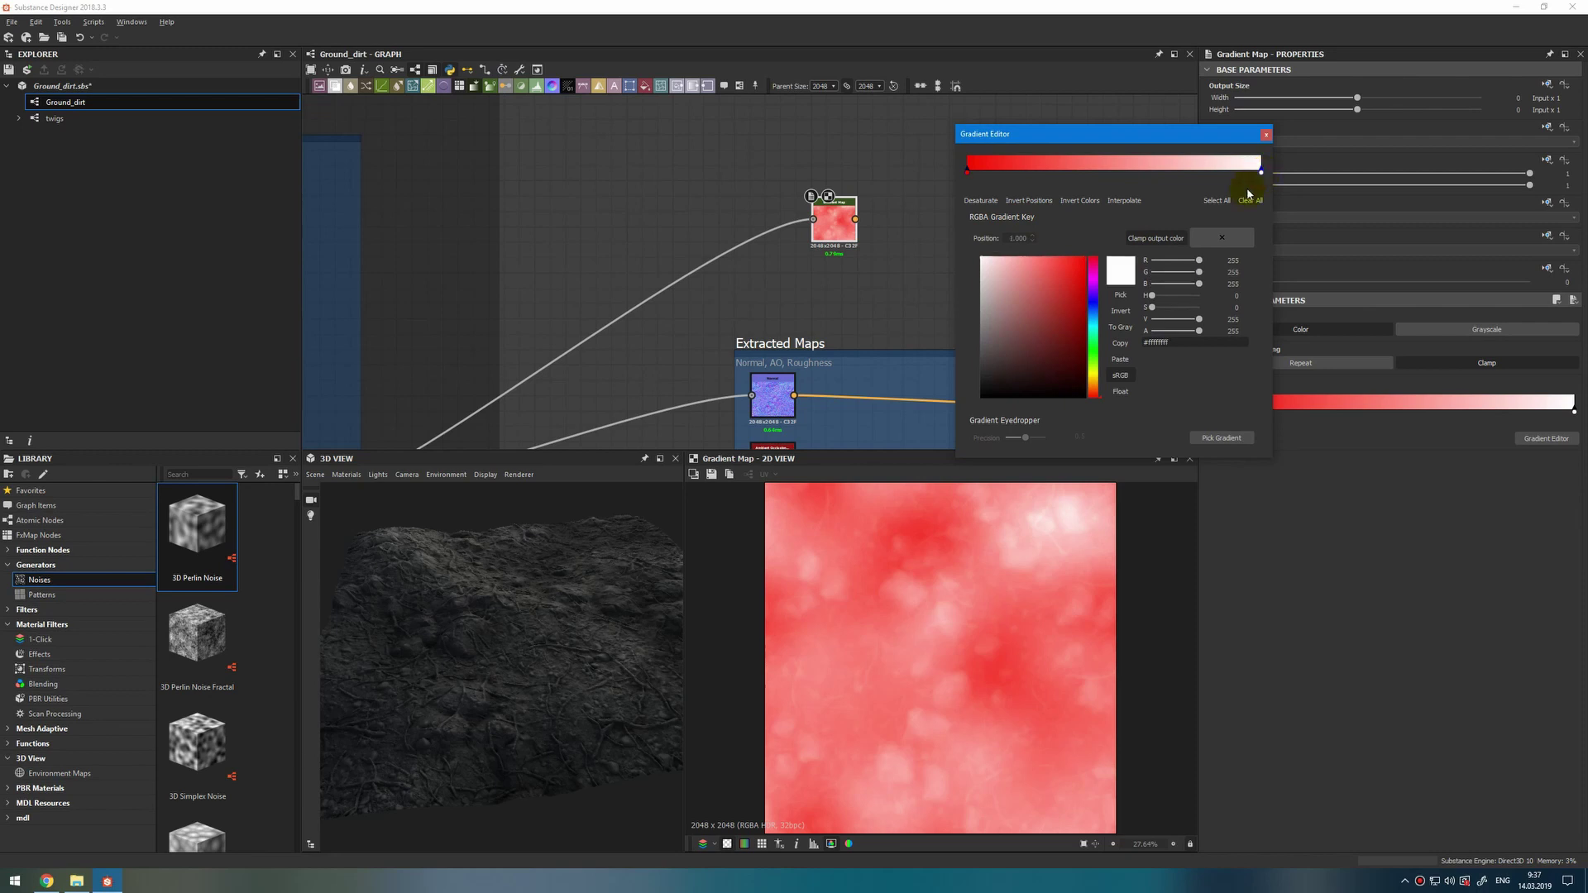
left_click(1092, 305)
left_click(1085, 263)
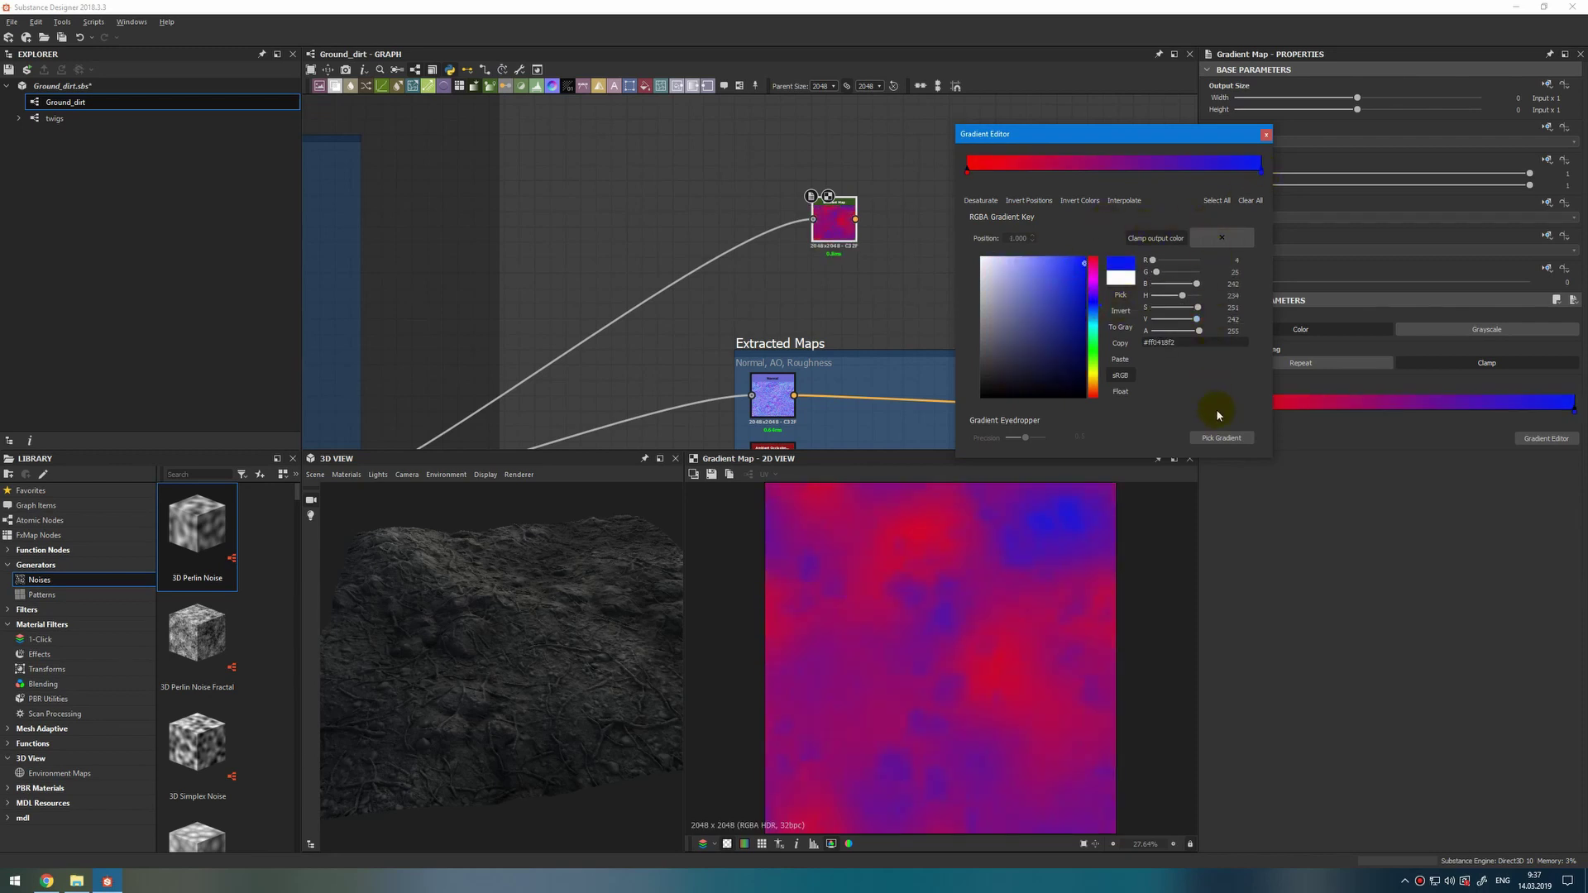
left_click(1266, 138)
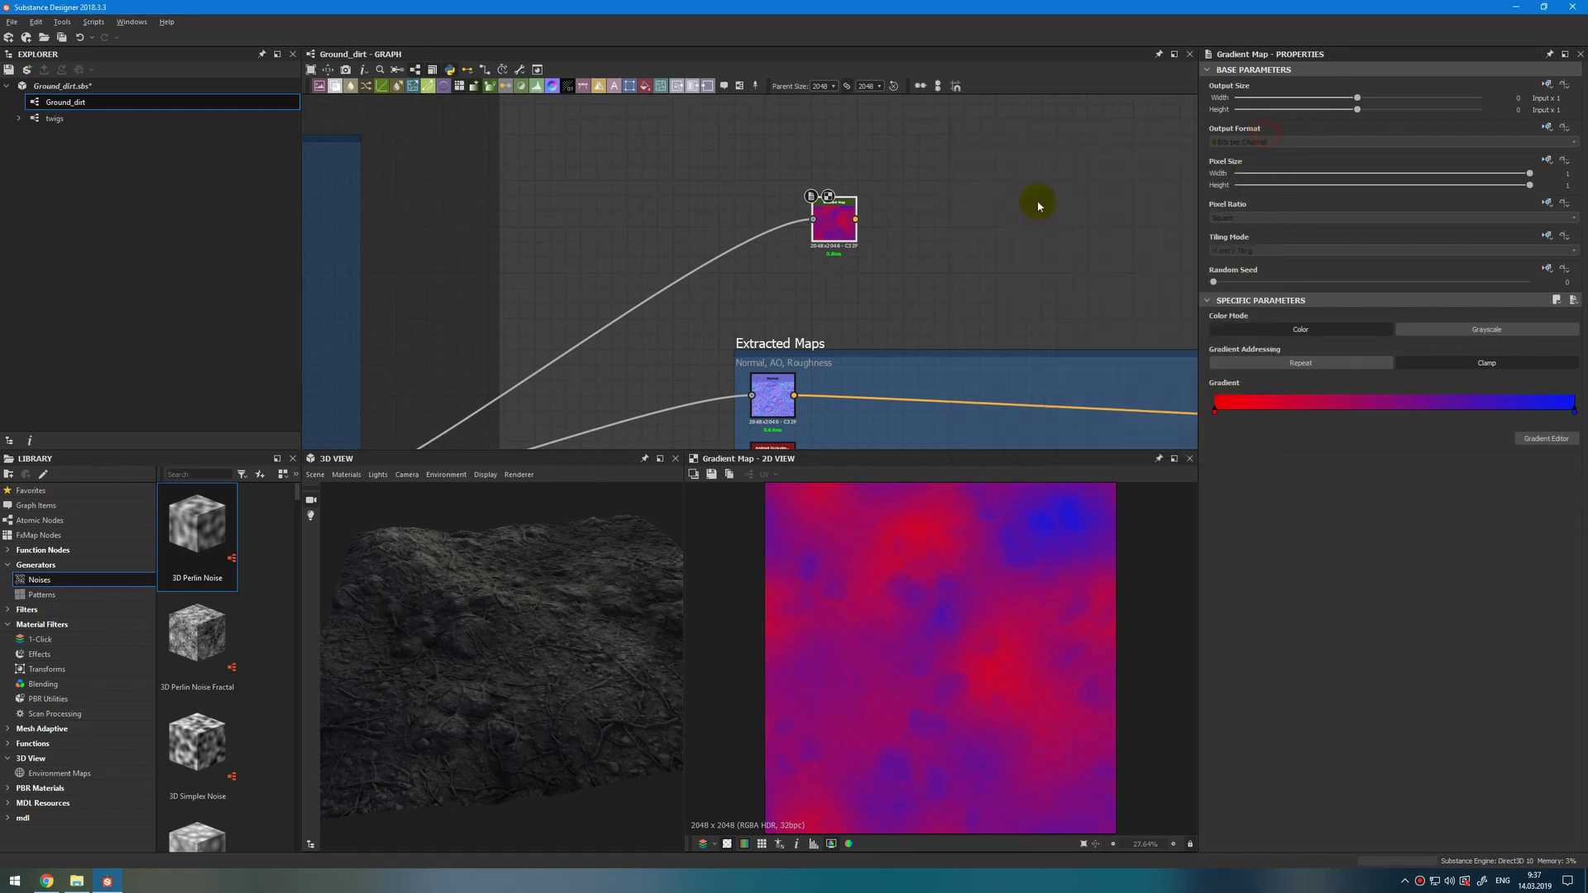
scroll(943, 220, "down", 3)
Preview the large frame's shape_splatter Height output in the 2D view.
middle_click_drag(892, 228, 852, 193)
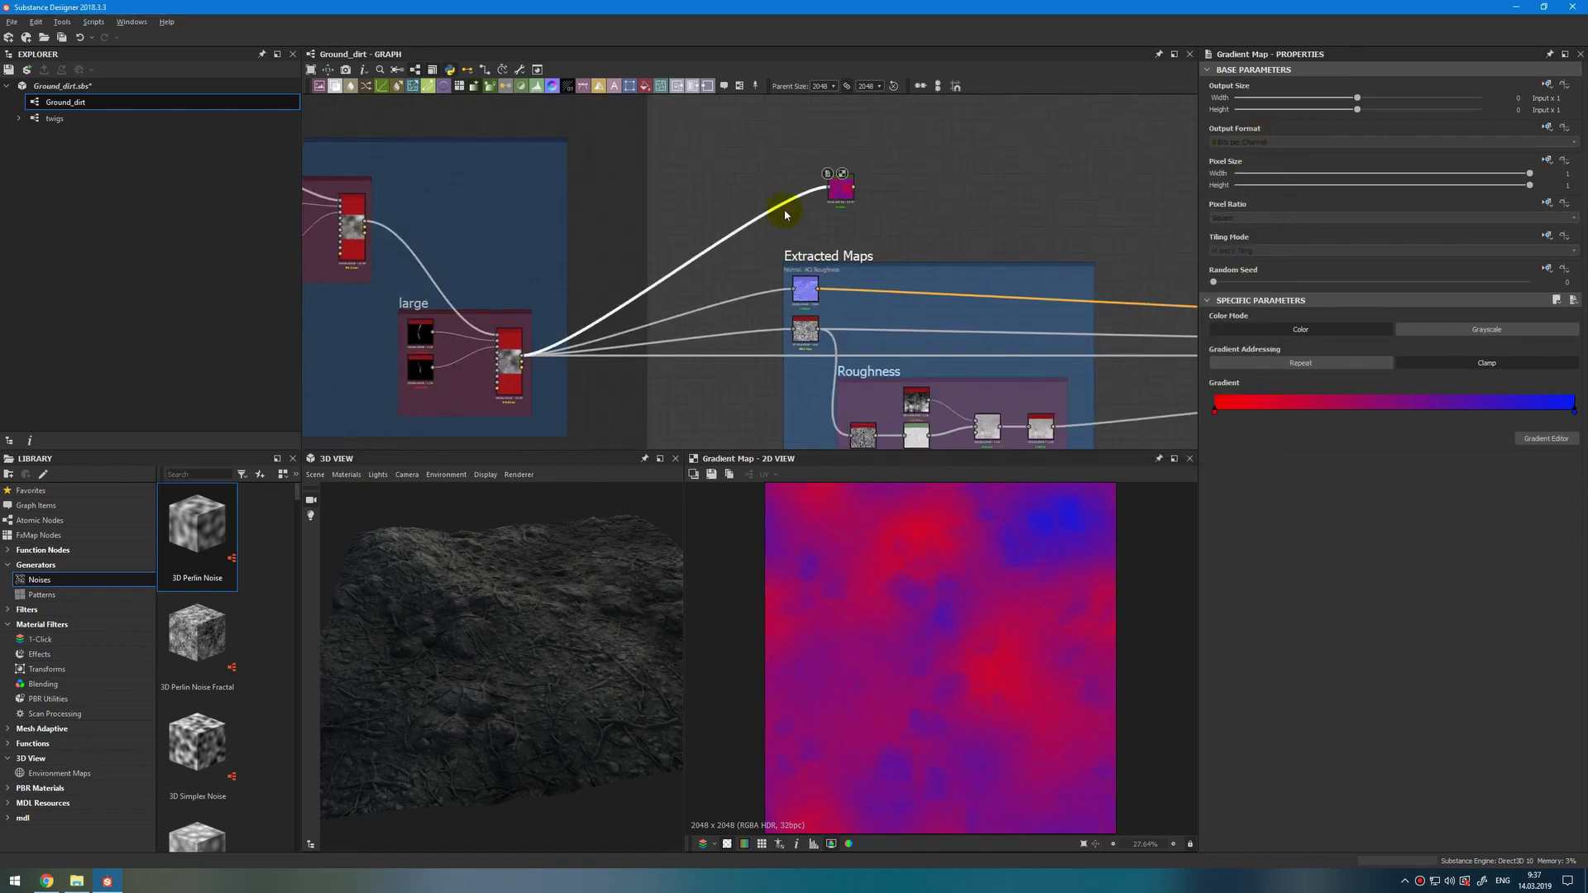
double_click(509, 361)
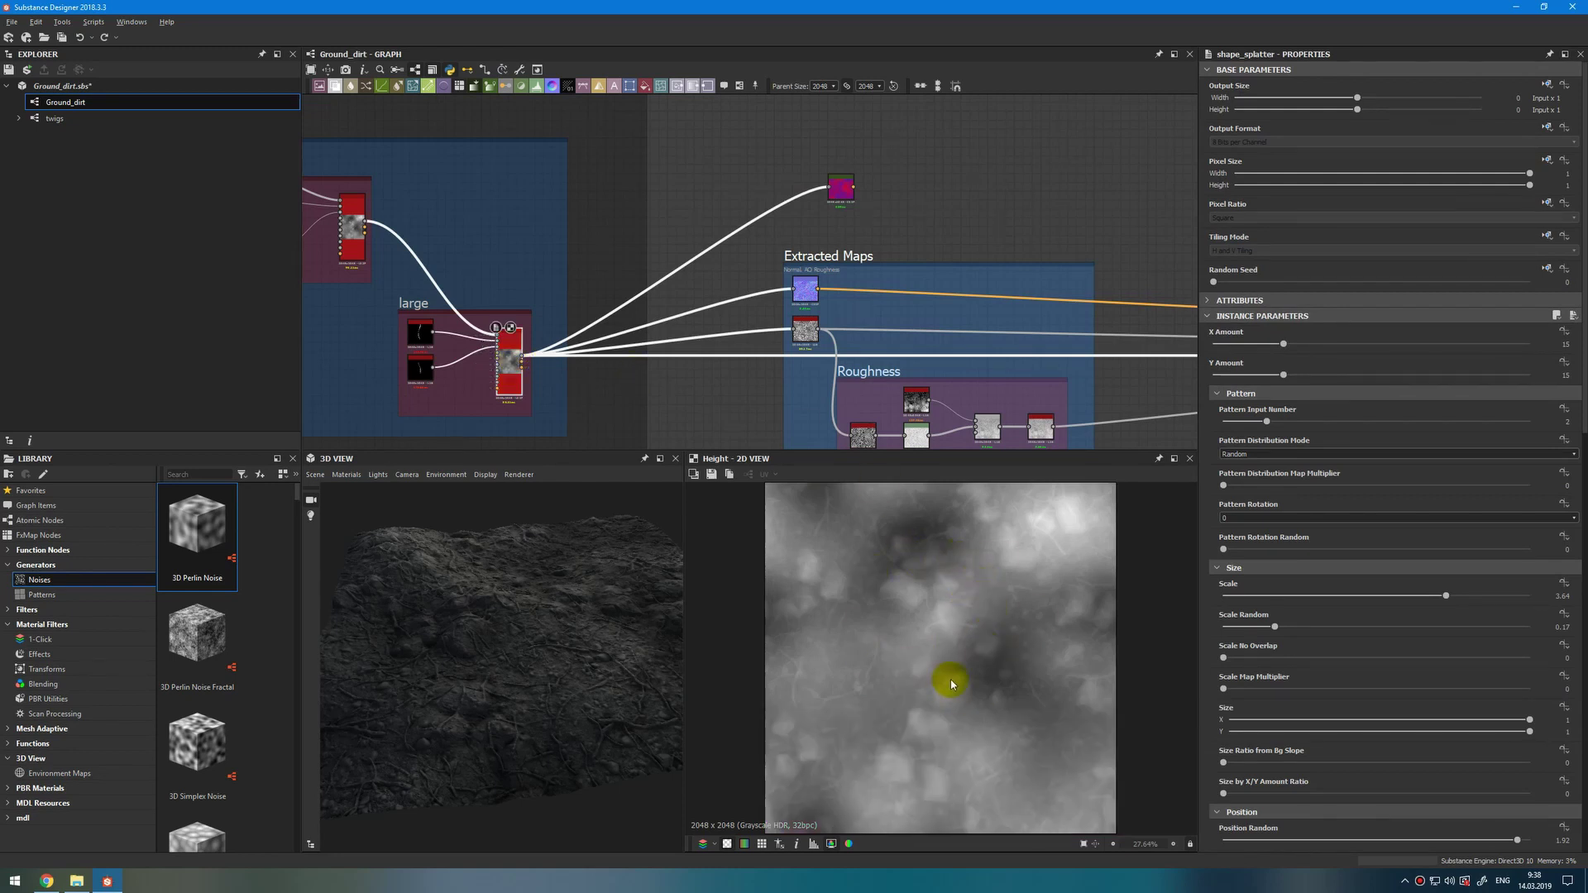
left_click(751, 185)
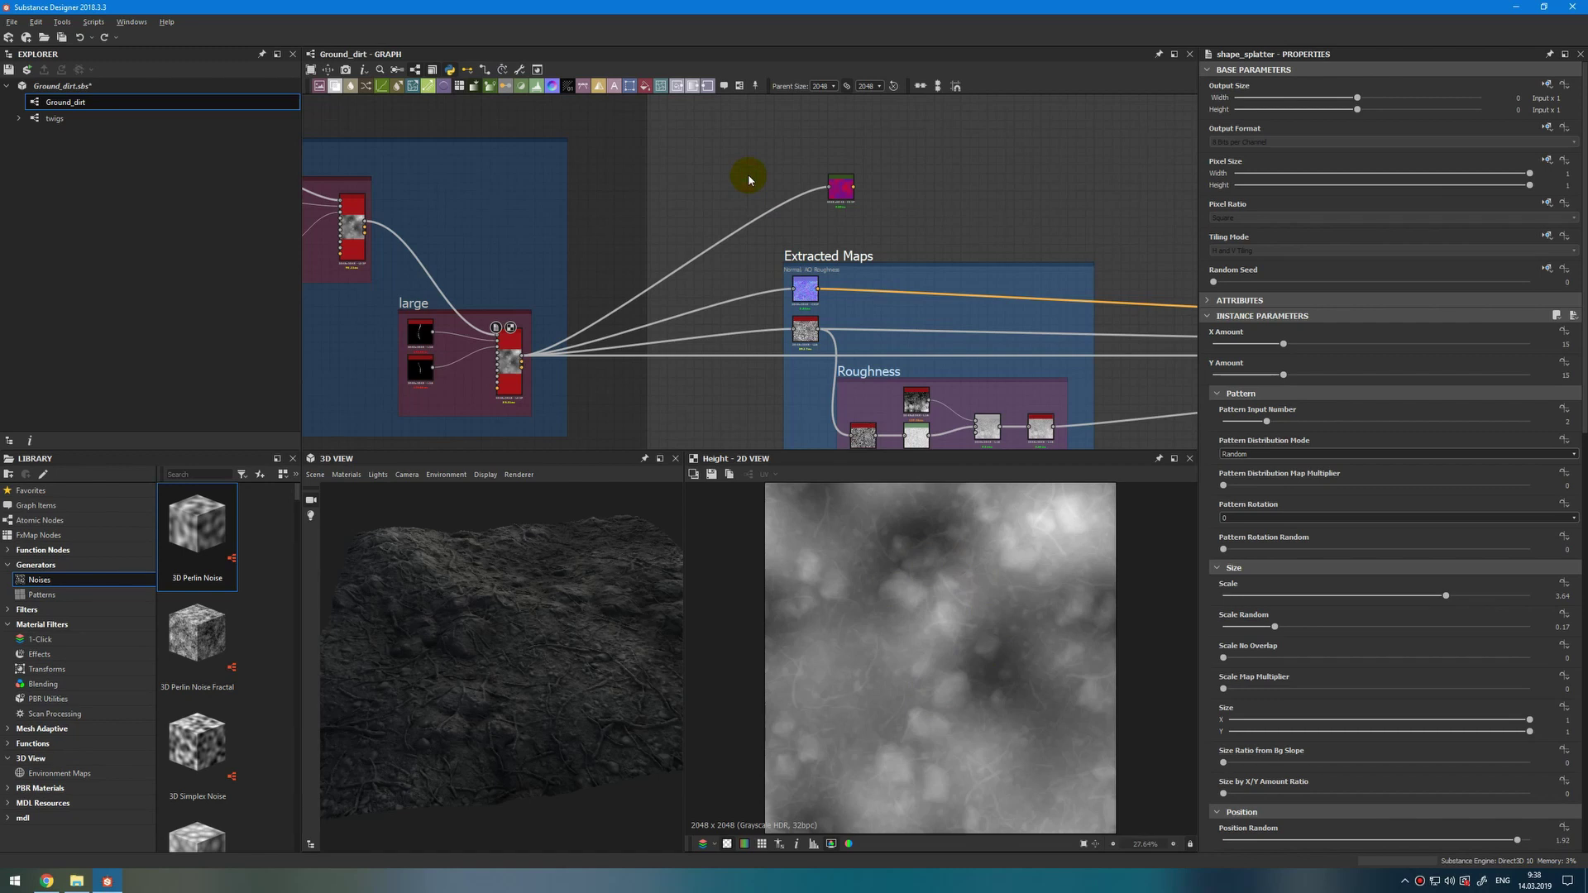
Add a Curvature Smooth node fed by the Normal map.
key("space")
key("Return")
scroll(748, 178, "up", 4)
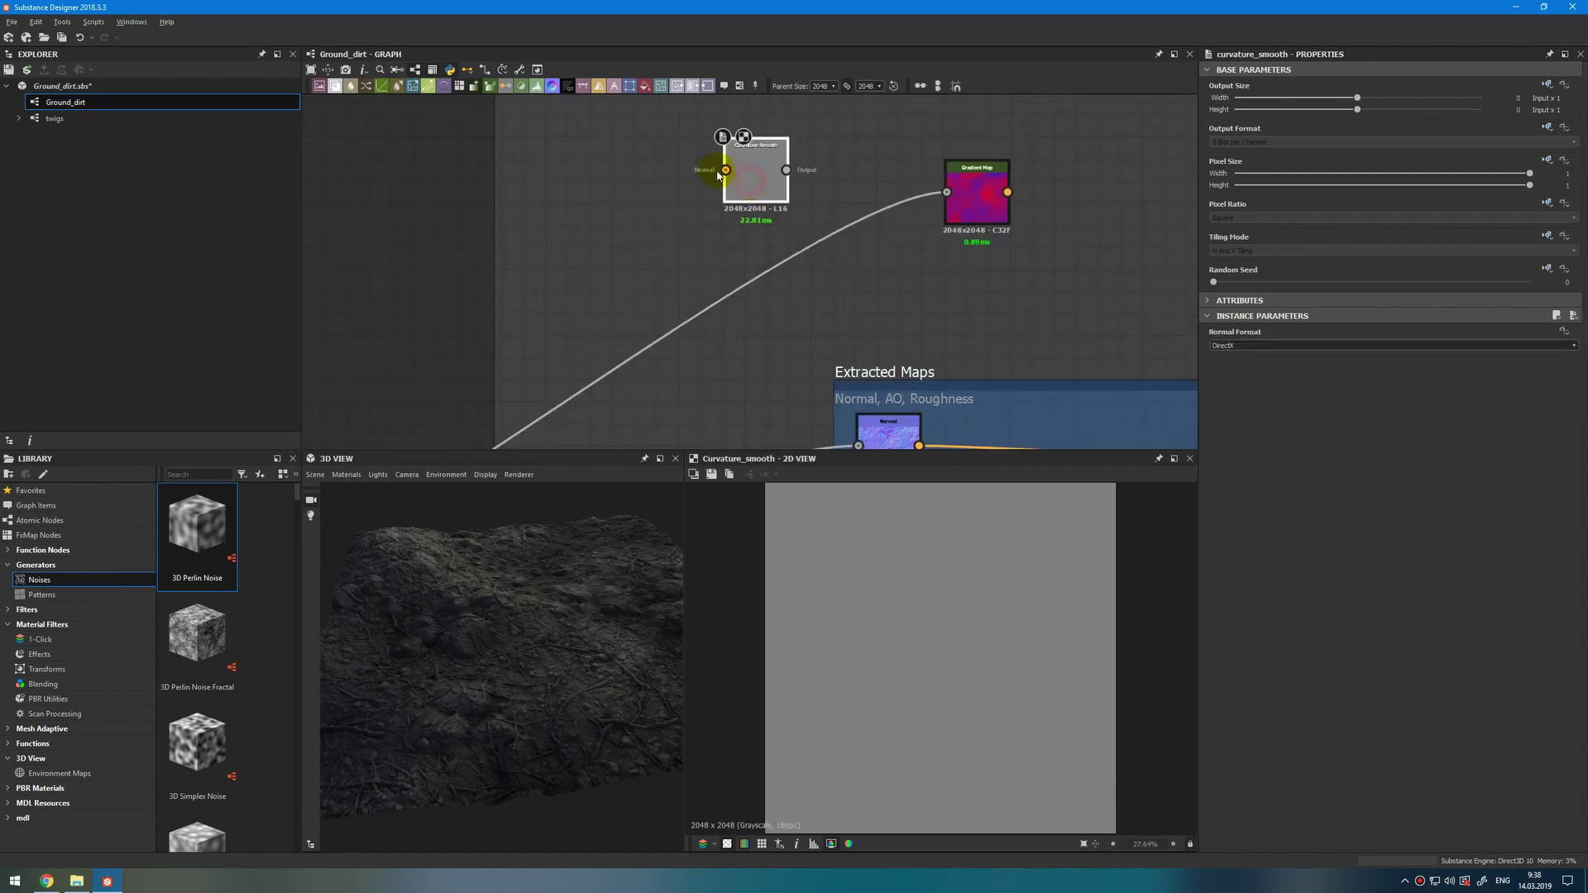
scroll(860, 297, "down", 3)
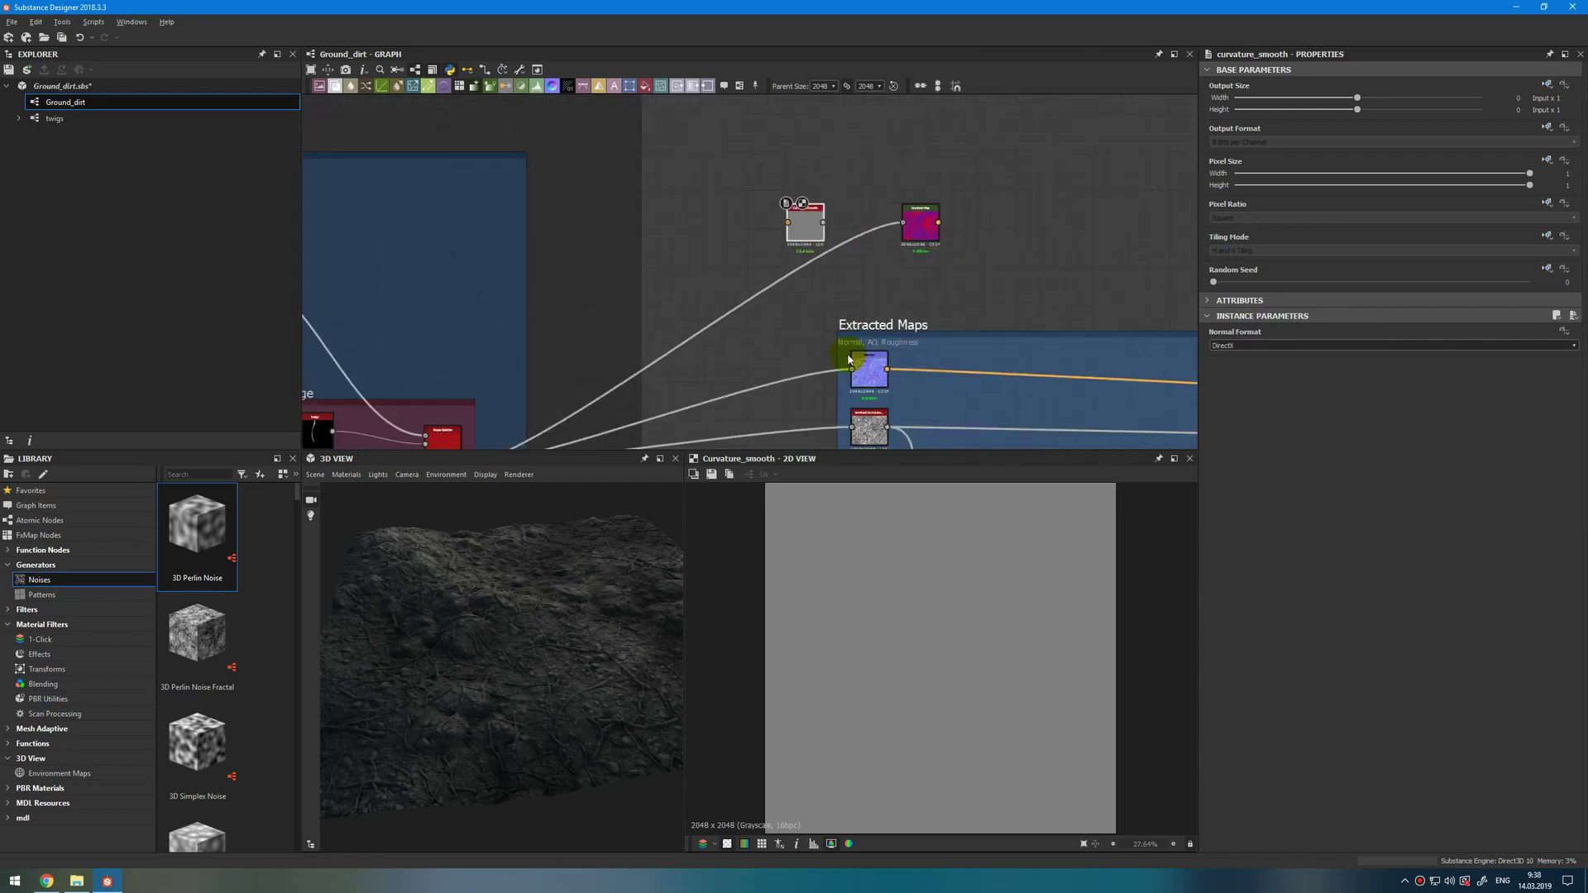
left_click_drag(888, 370, 788, 222)
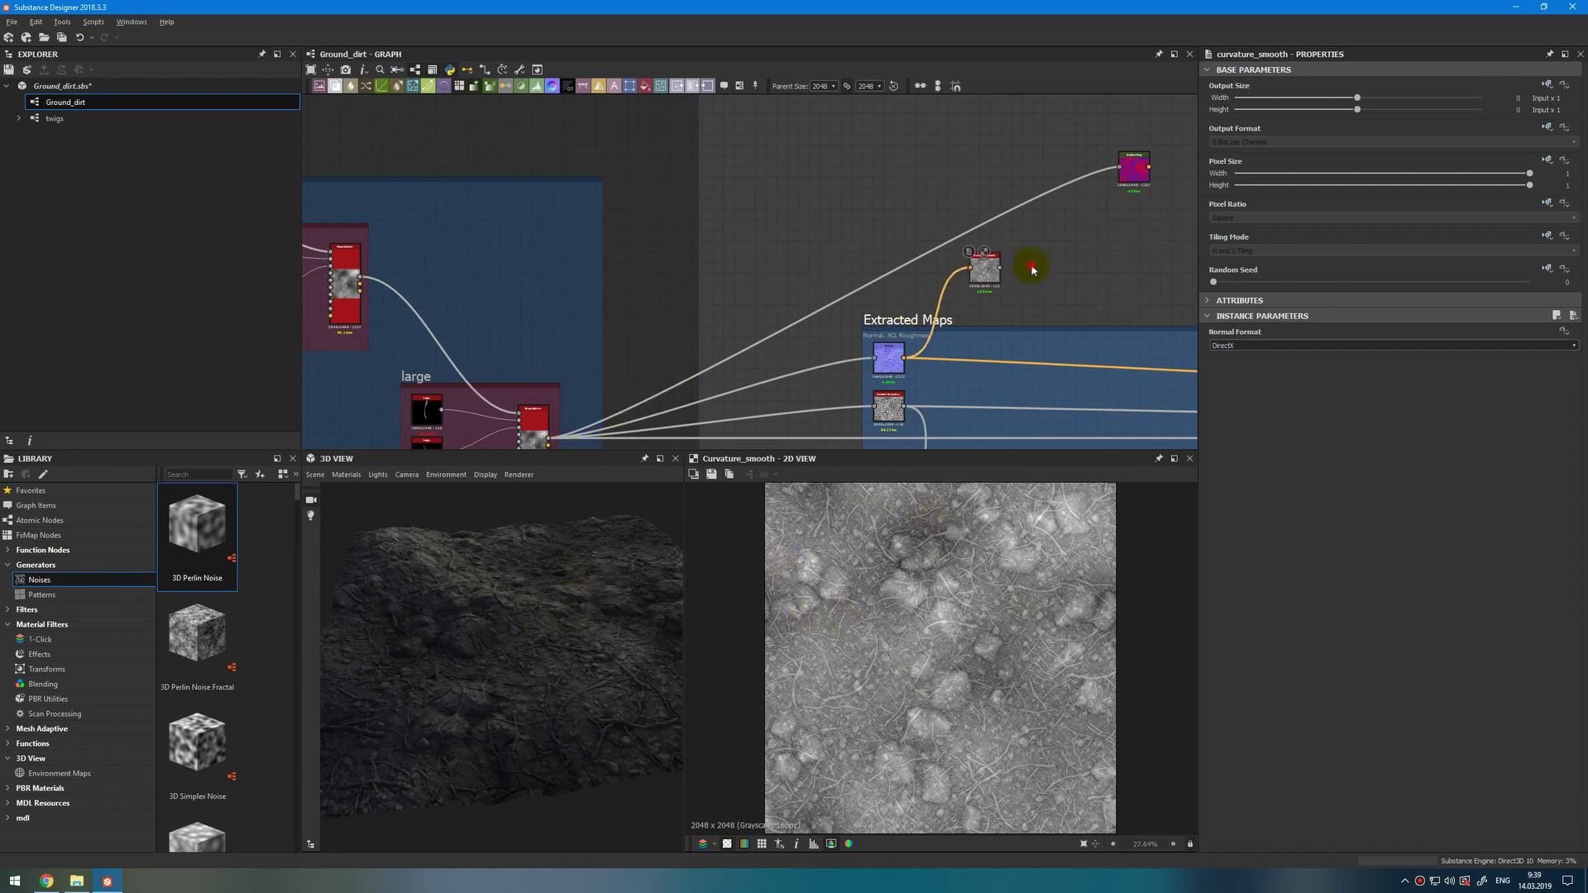
Add a Blend node taking Curvature Smooth and the large node's Height output.
key("space")
left_click(1067, 306)
mouse_move(549, 438)
left_mouse_down()
mouse_move(980, 256)
mouse_move(1014, 268)
mouse_move(817, 207)
mouse_move(968, 250)
left_mouse_up()
scroll(1020, 273, "up", 2)
scroll(1020, 273, "up", 2)
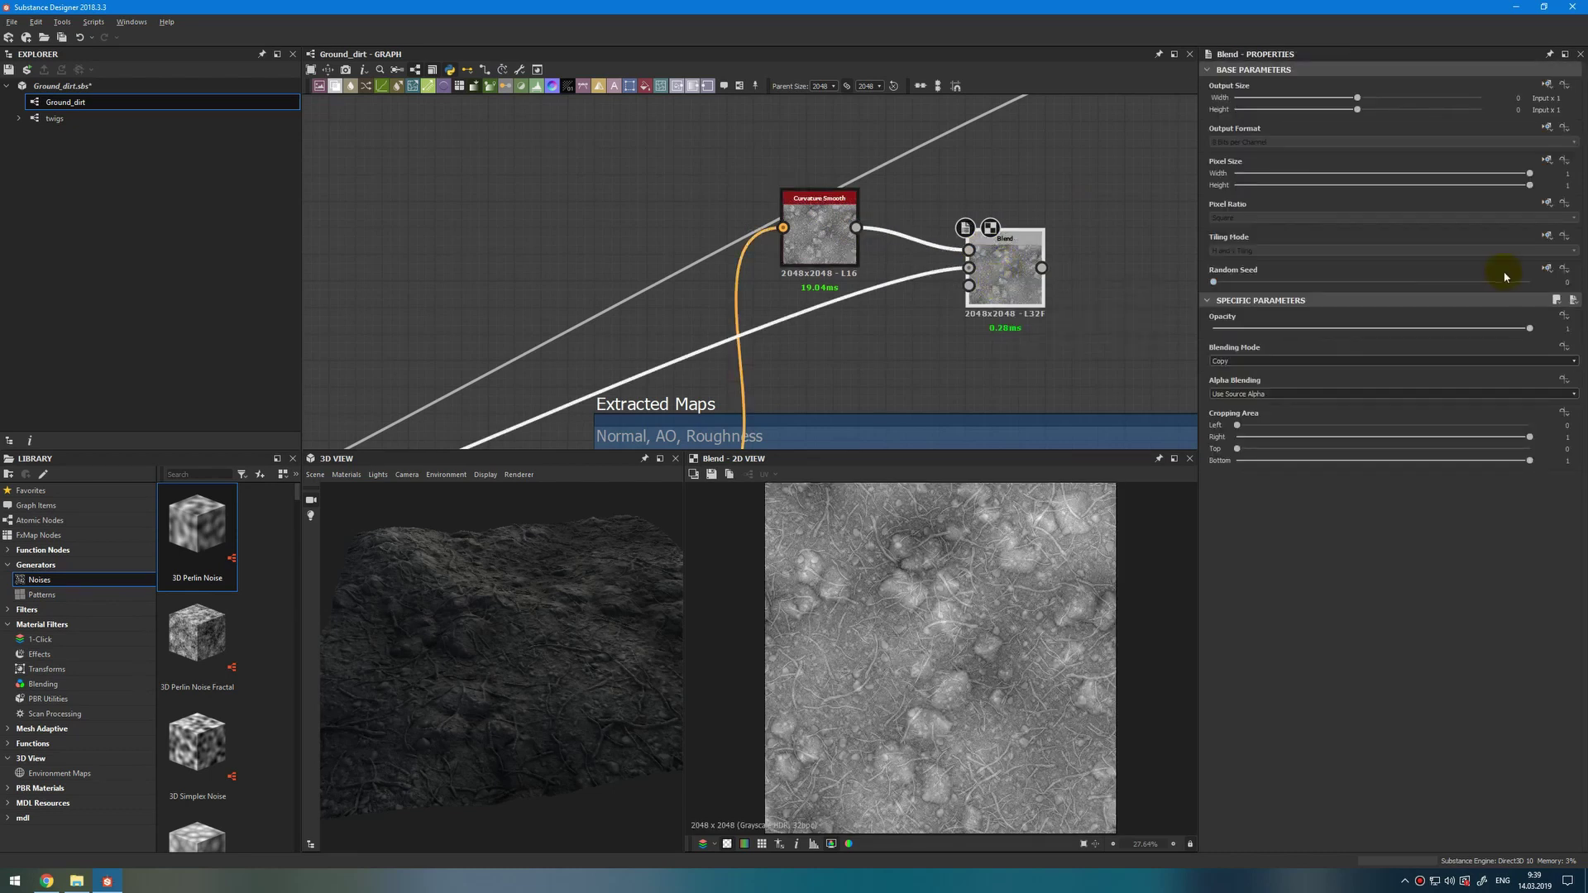
Set the curvature-height Blend's opacity to 0.5 and preview its result.
left_click(1371, 329)
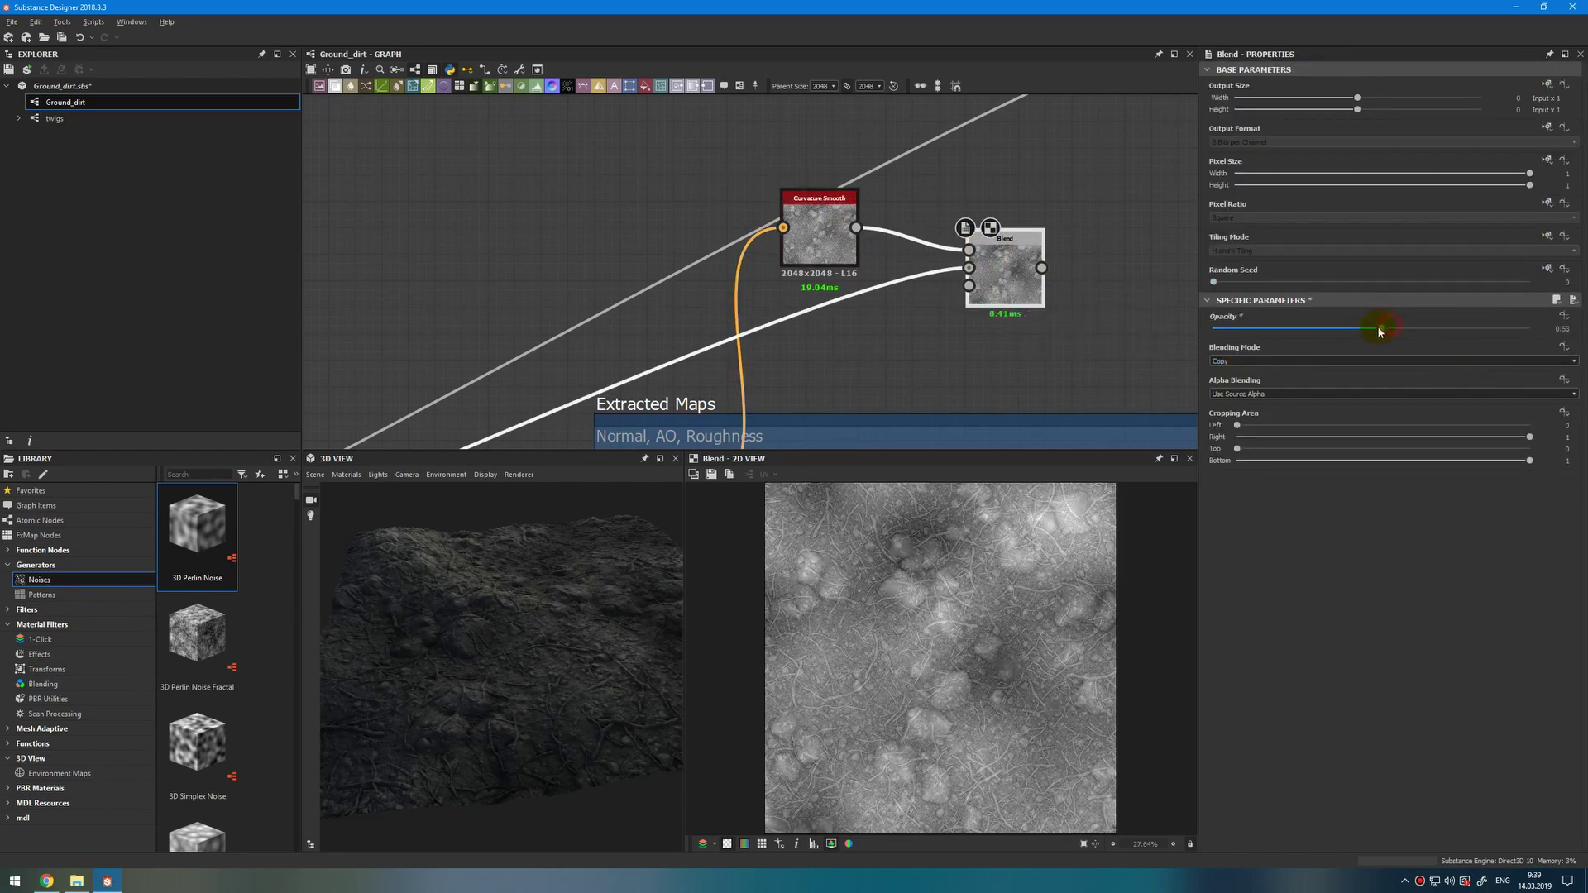
scroll(984, 284, "down", 3)
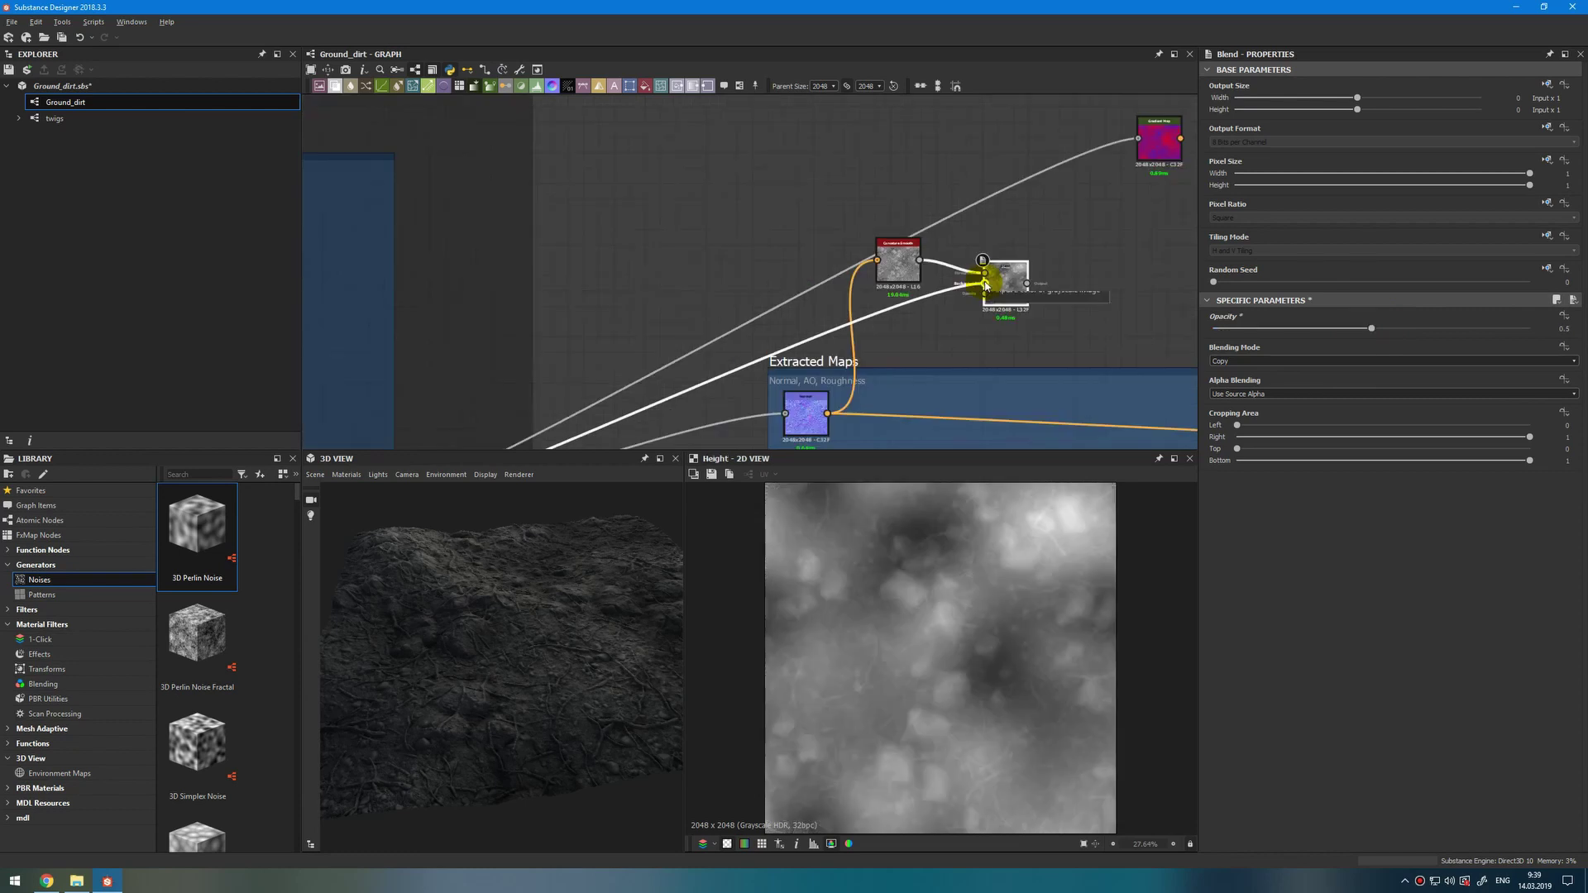
left_click(986, 275)
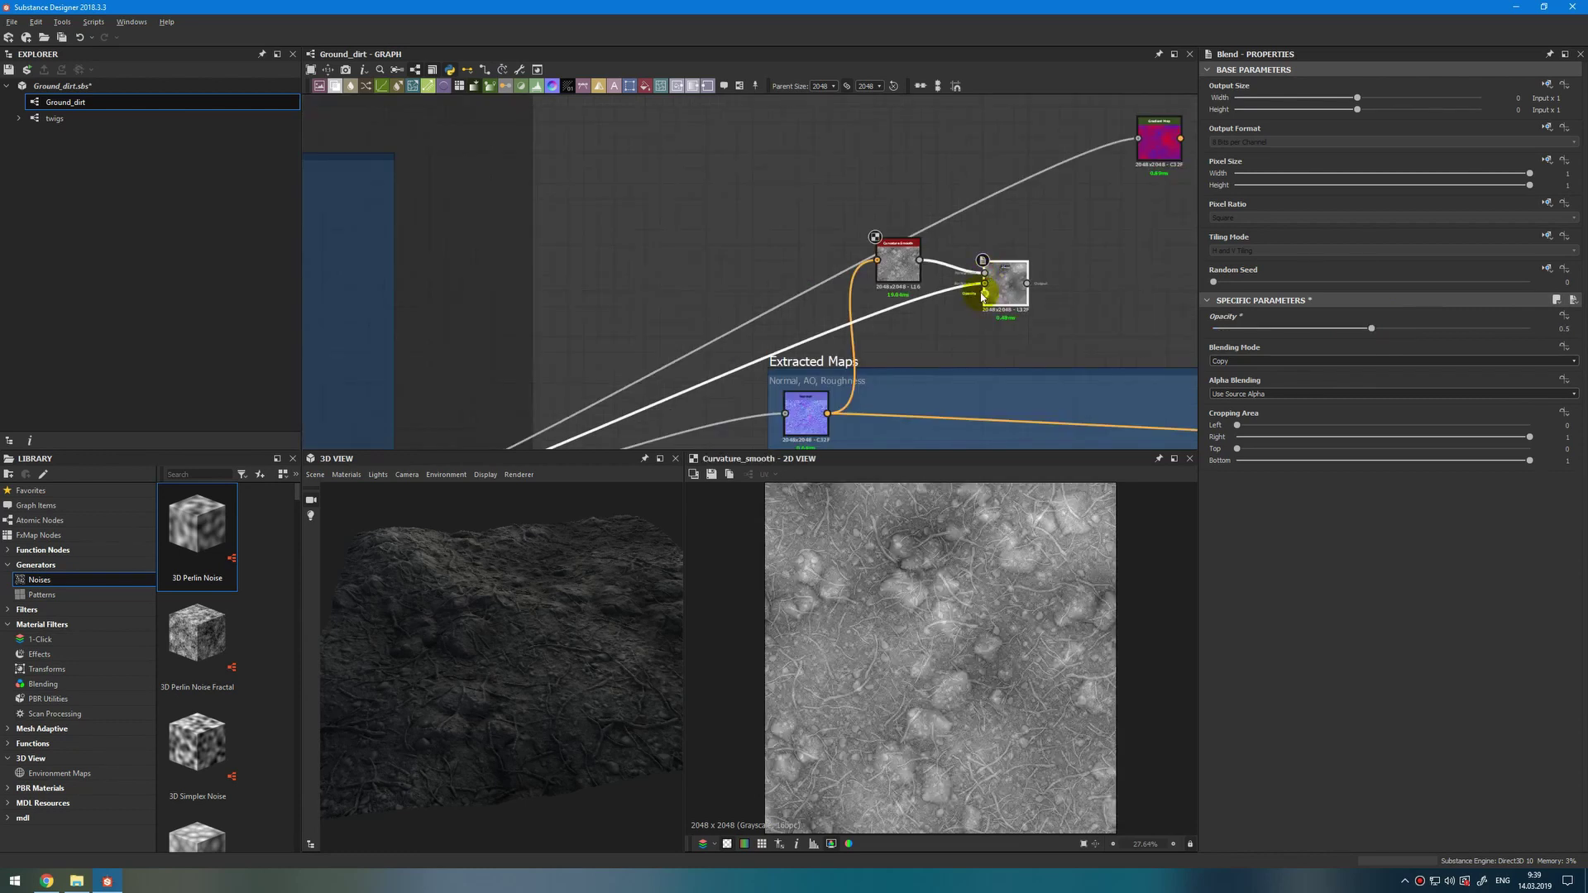
double_click(988, 287)
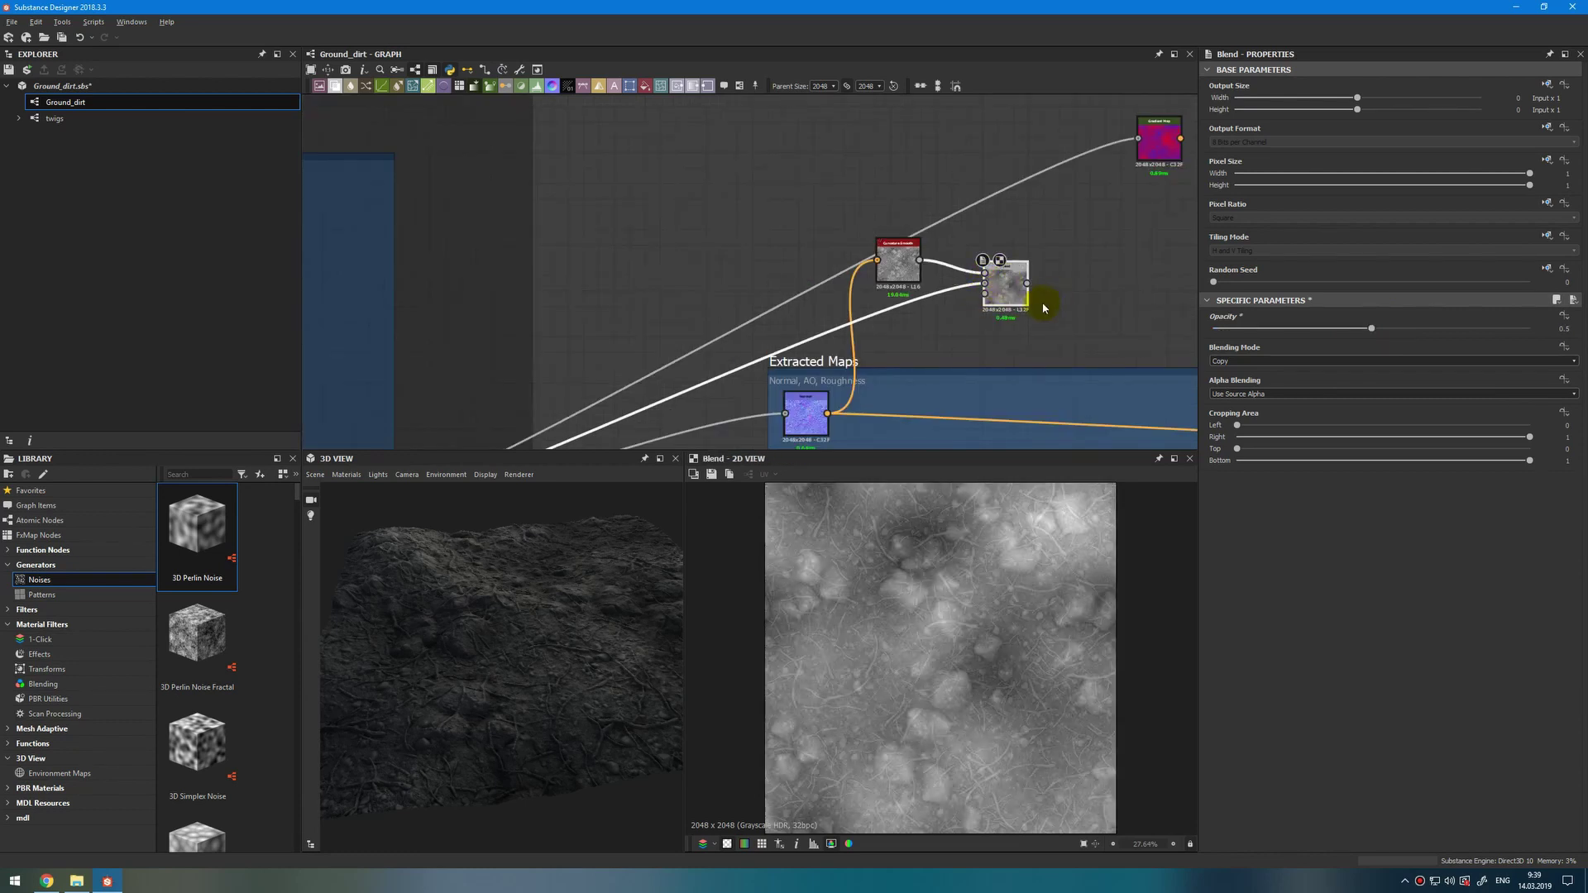
scroll(1028, 332, "down", 2)
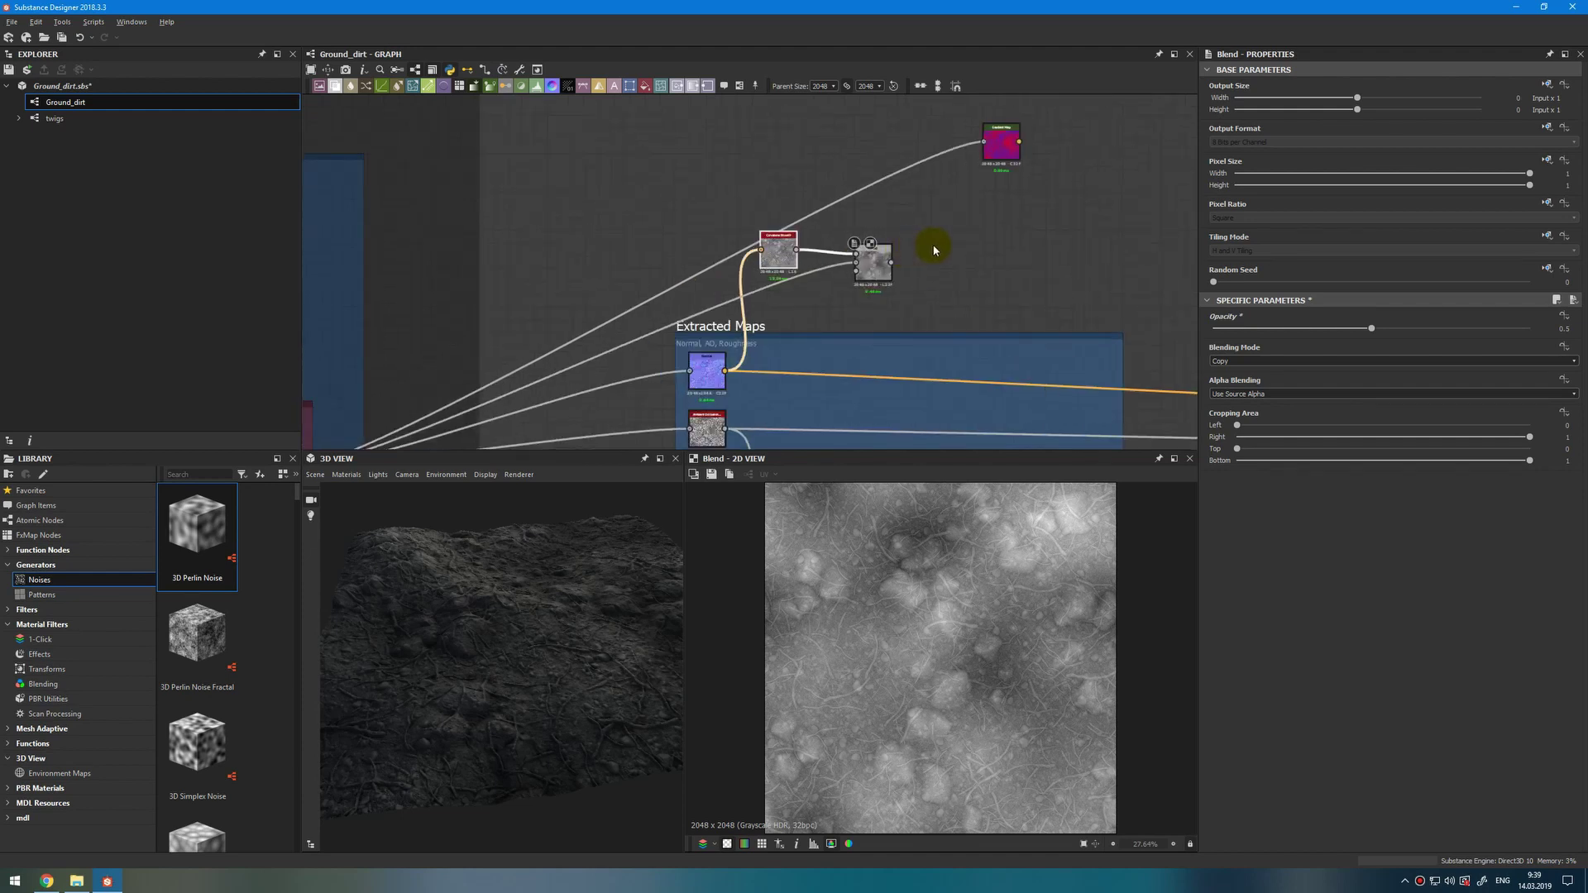
key("space")
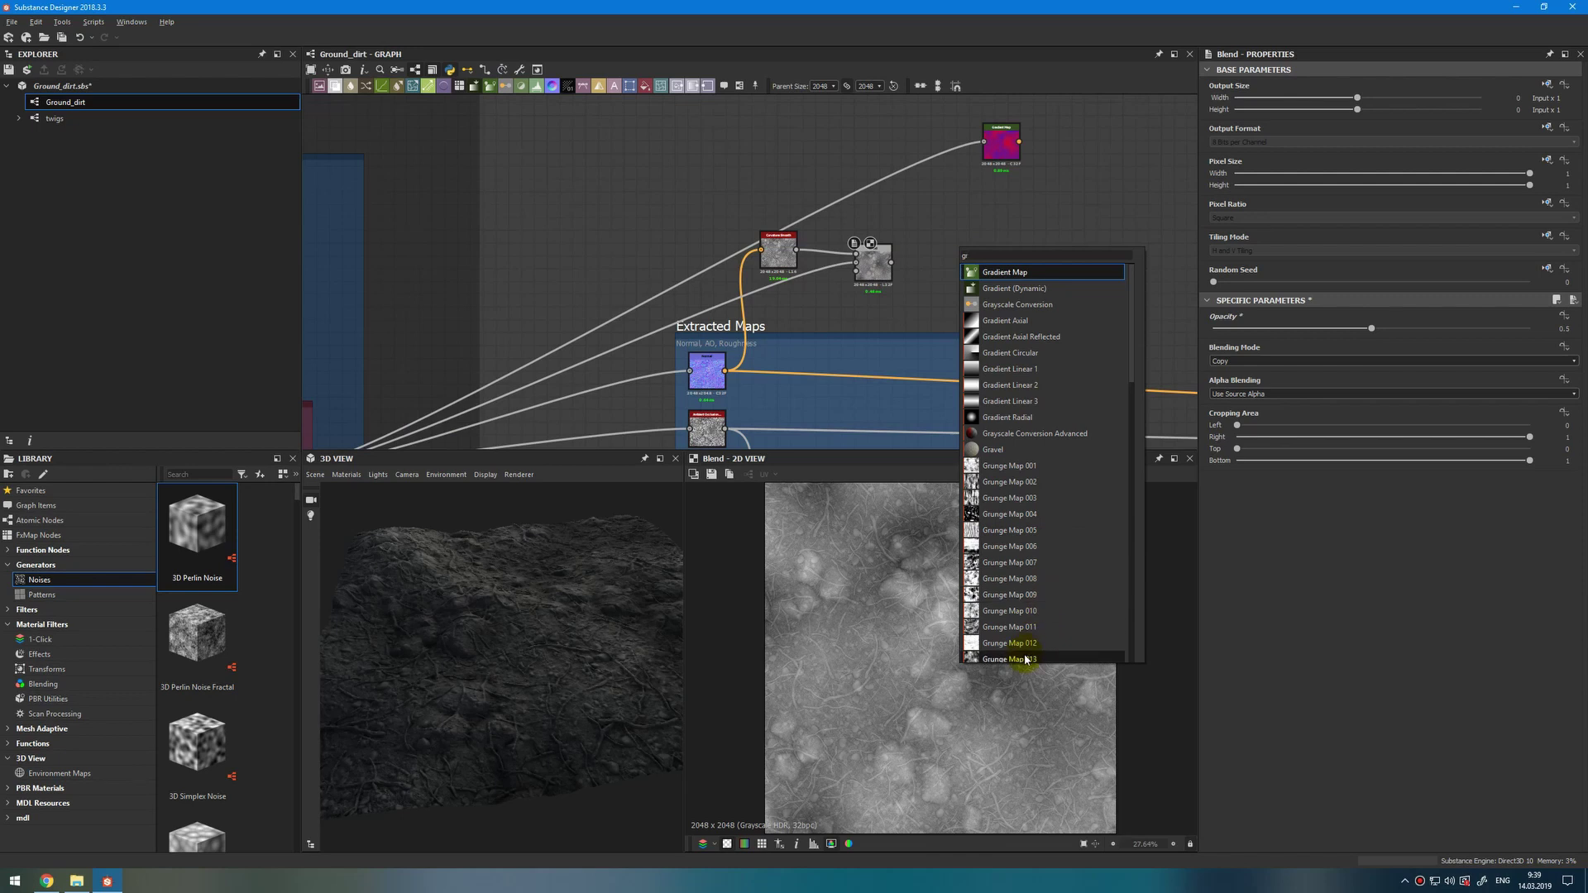
Add Grunge Map 013 and a new Blend mixing it with the previous Blend result.
left_click(1010, 658)
left_click_drag(970, 267, 964, 245)
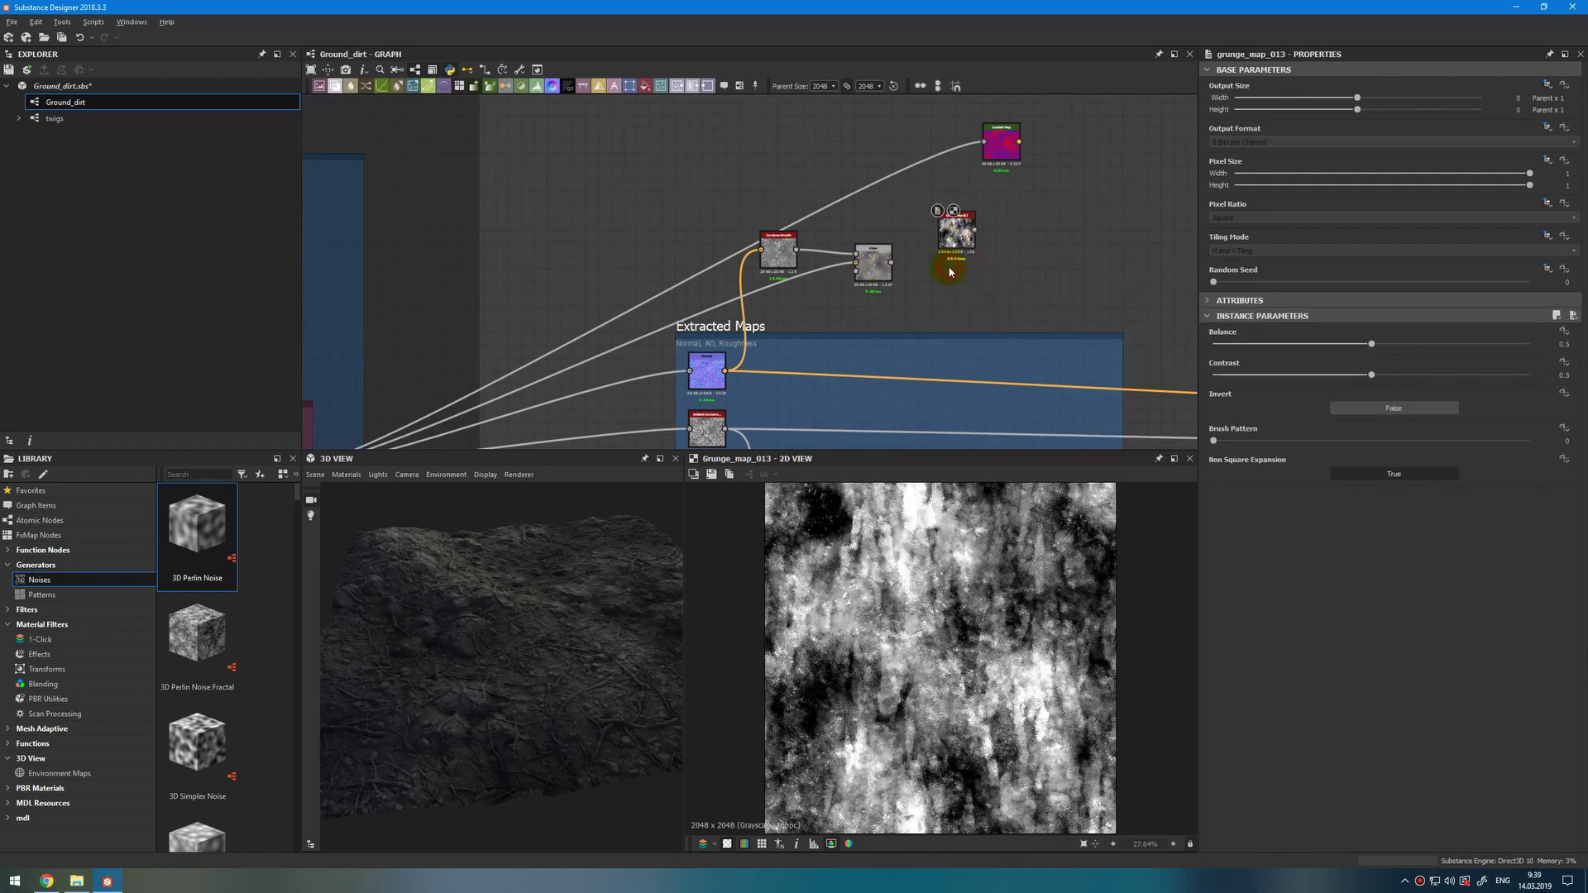
key("space")
left_click(981, 309)
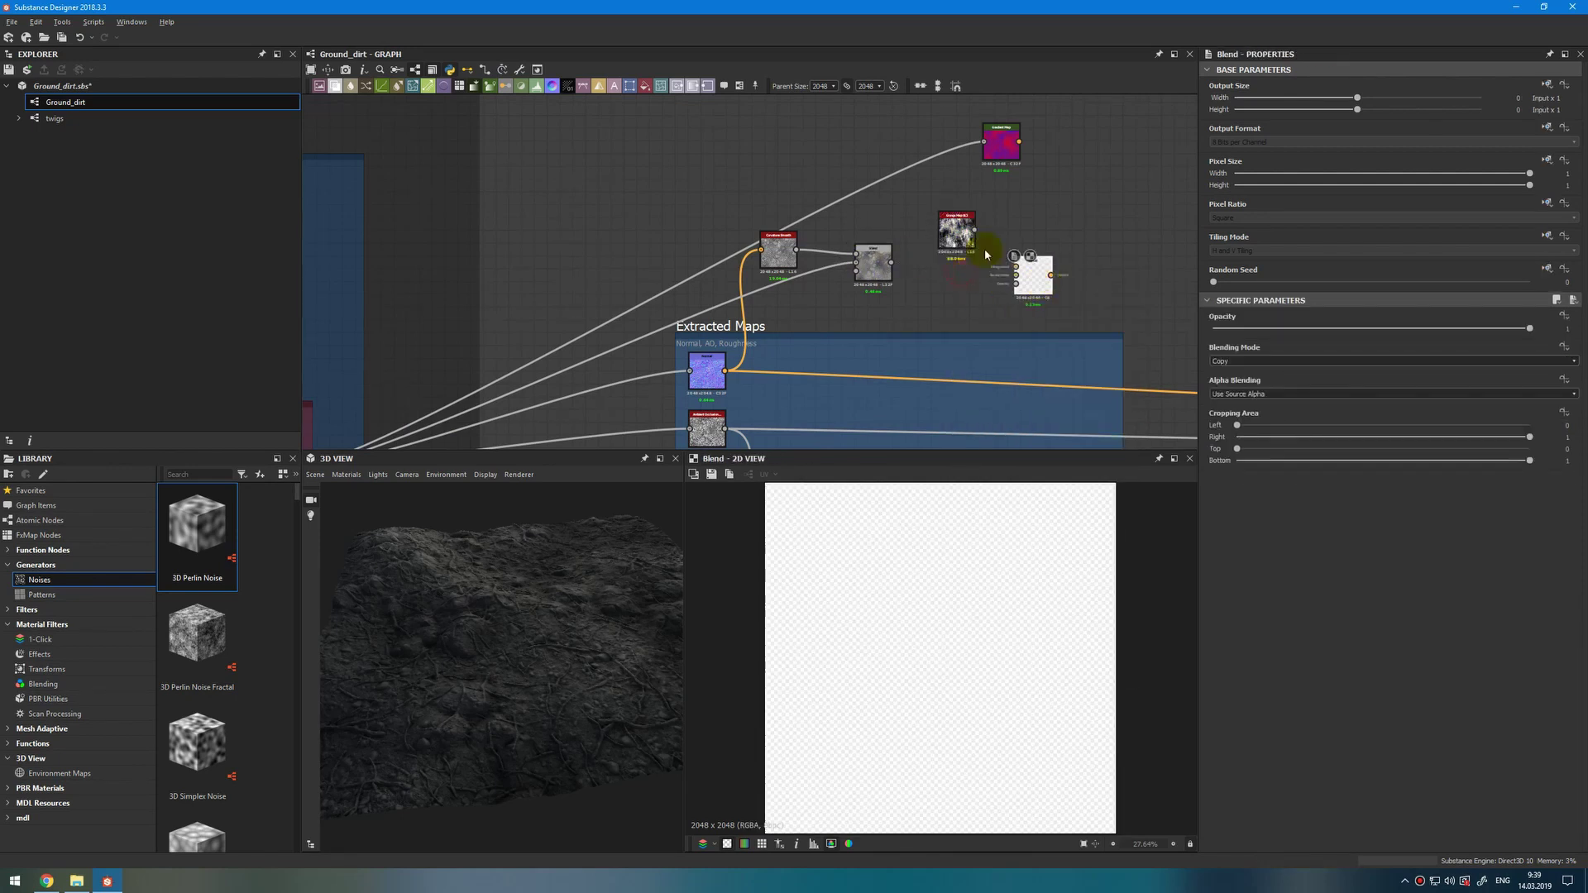
left_click_drag(959, 248, 1017, 272)
mouse_move(891, 262)
left_mouse_down()
mouse_move(1016, 273)
mouse_move(1008, 258)
left_mouse_up()
Set the grunge Blend to Soft Light at 0.69 opacity.
left_click(1257, 362)
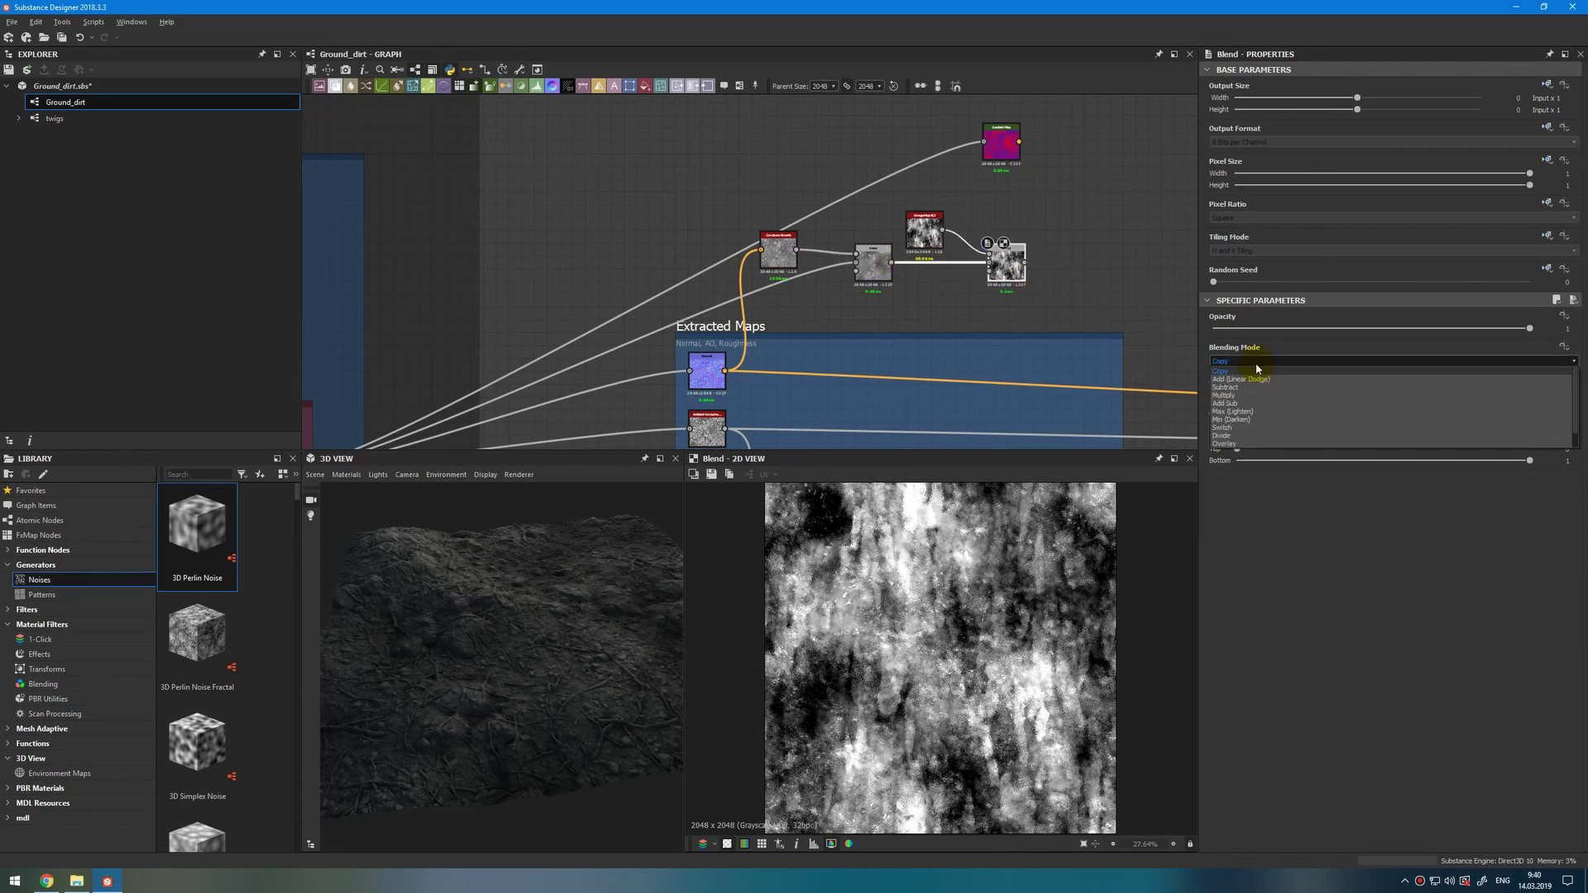
scroll(1244, 439, "down", 1)
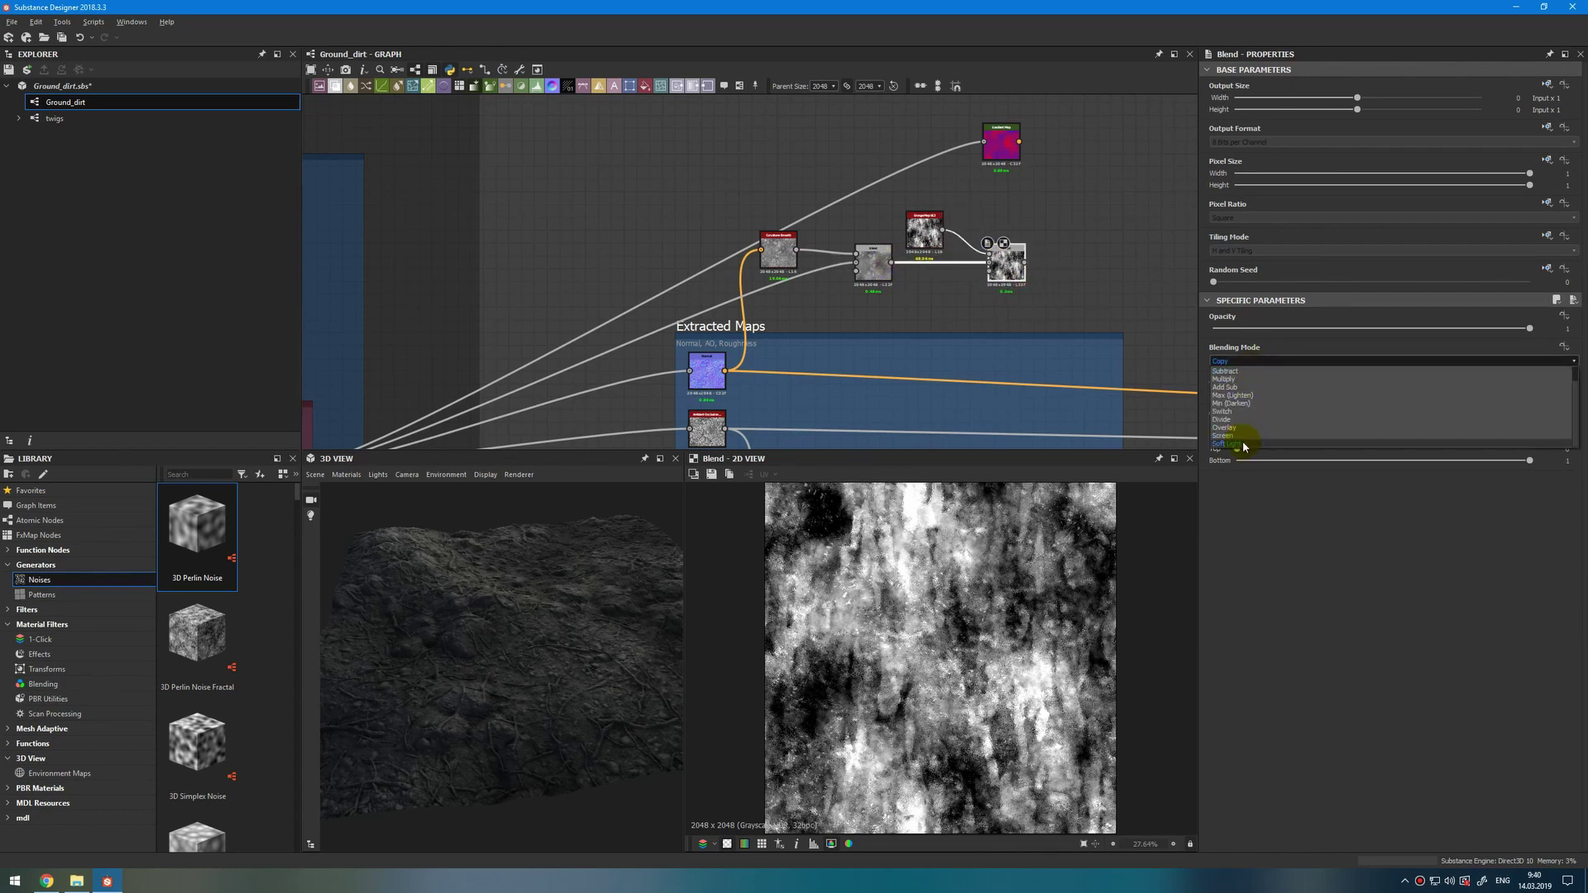
left_click(1244, 443)
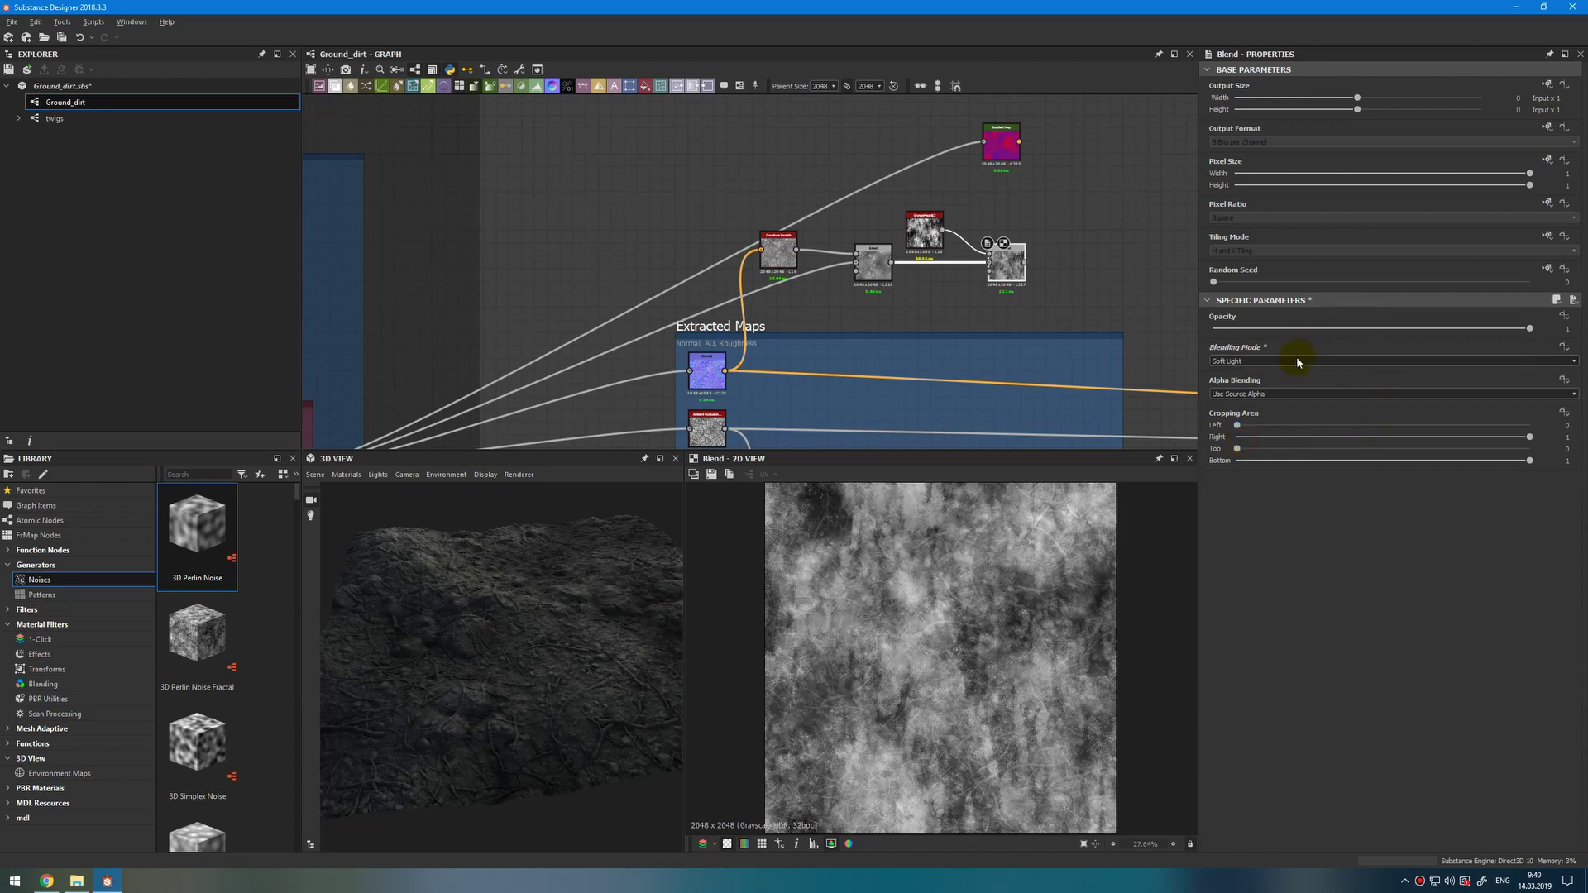
scroll(993, 260, "up", 3)
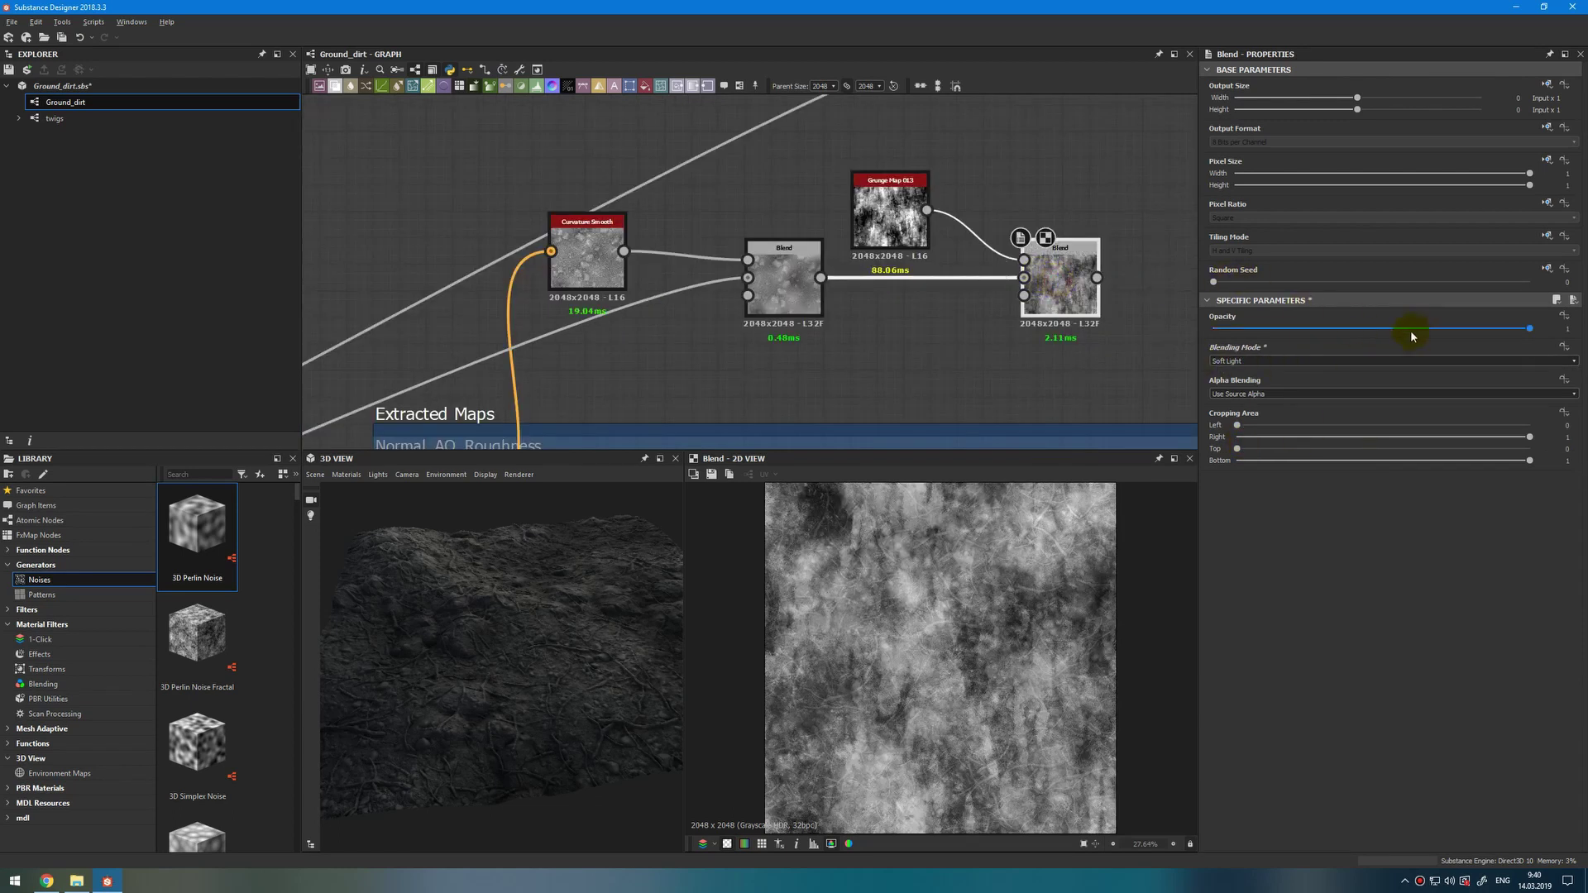
left_click(1454, 330)
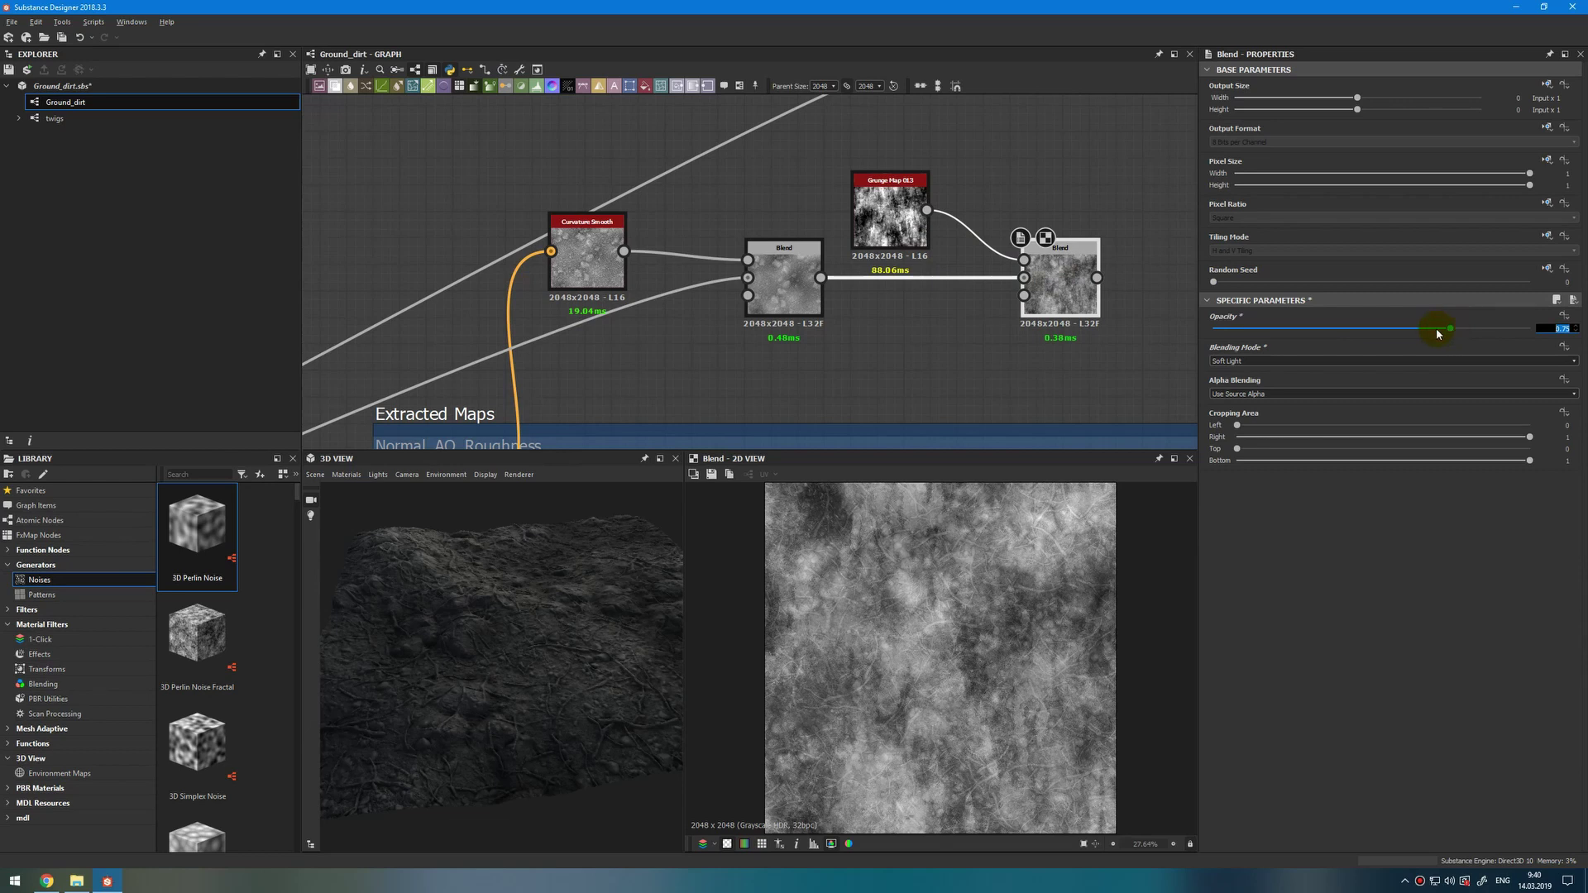
left_click_drag(1438, 333, 1431, 329)
scroll(1012, 549, "down", 1)
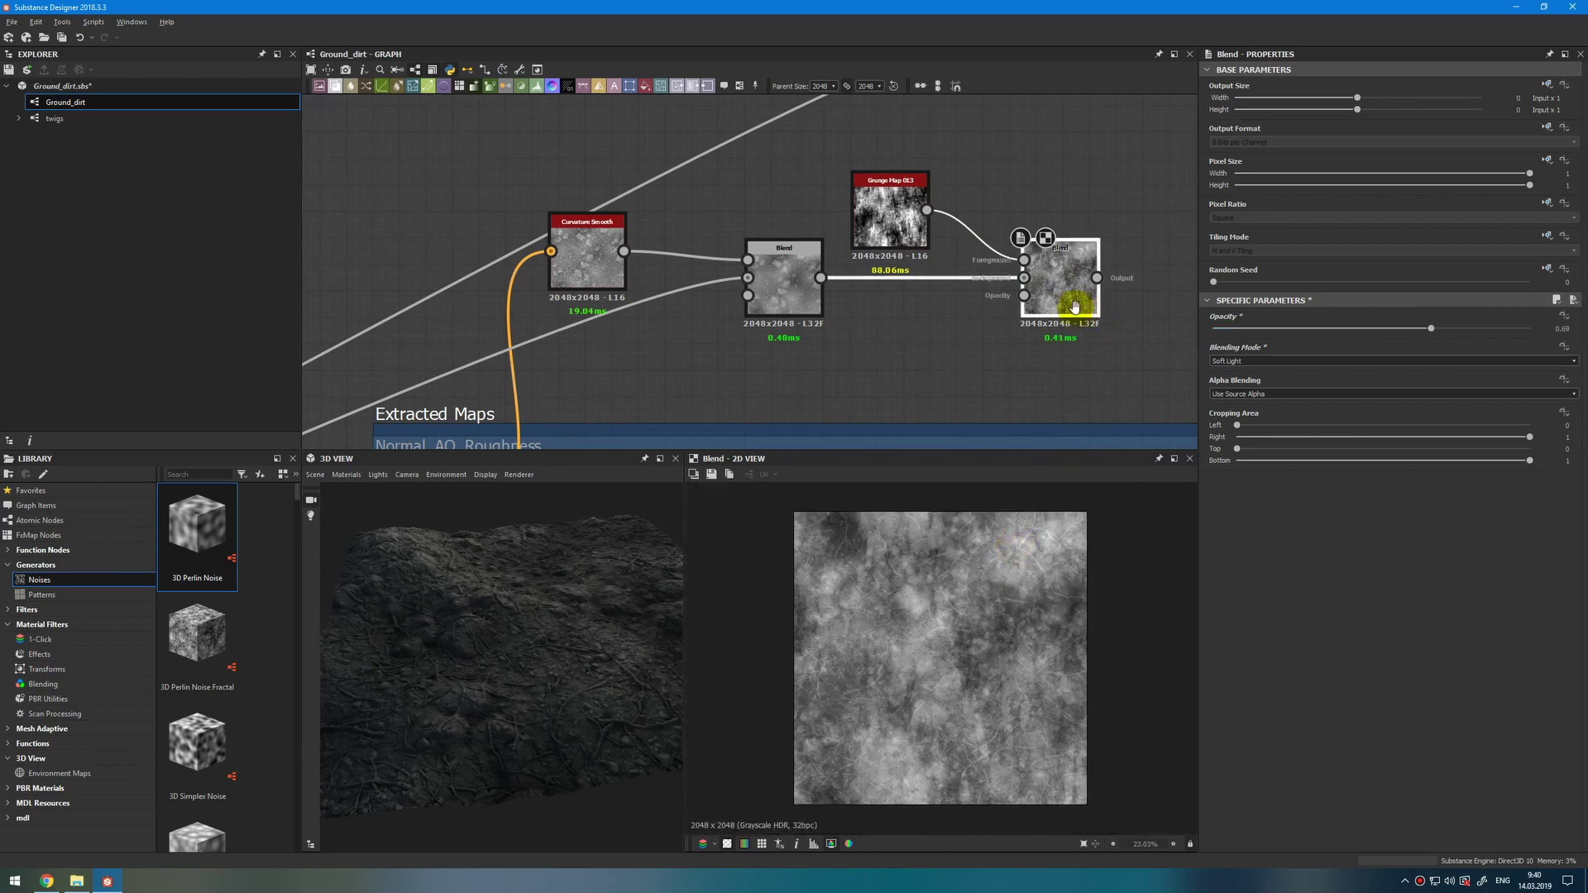
scroll(1073, 306, "down", 2)
scroll(1003, 309, "down", 1)
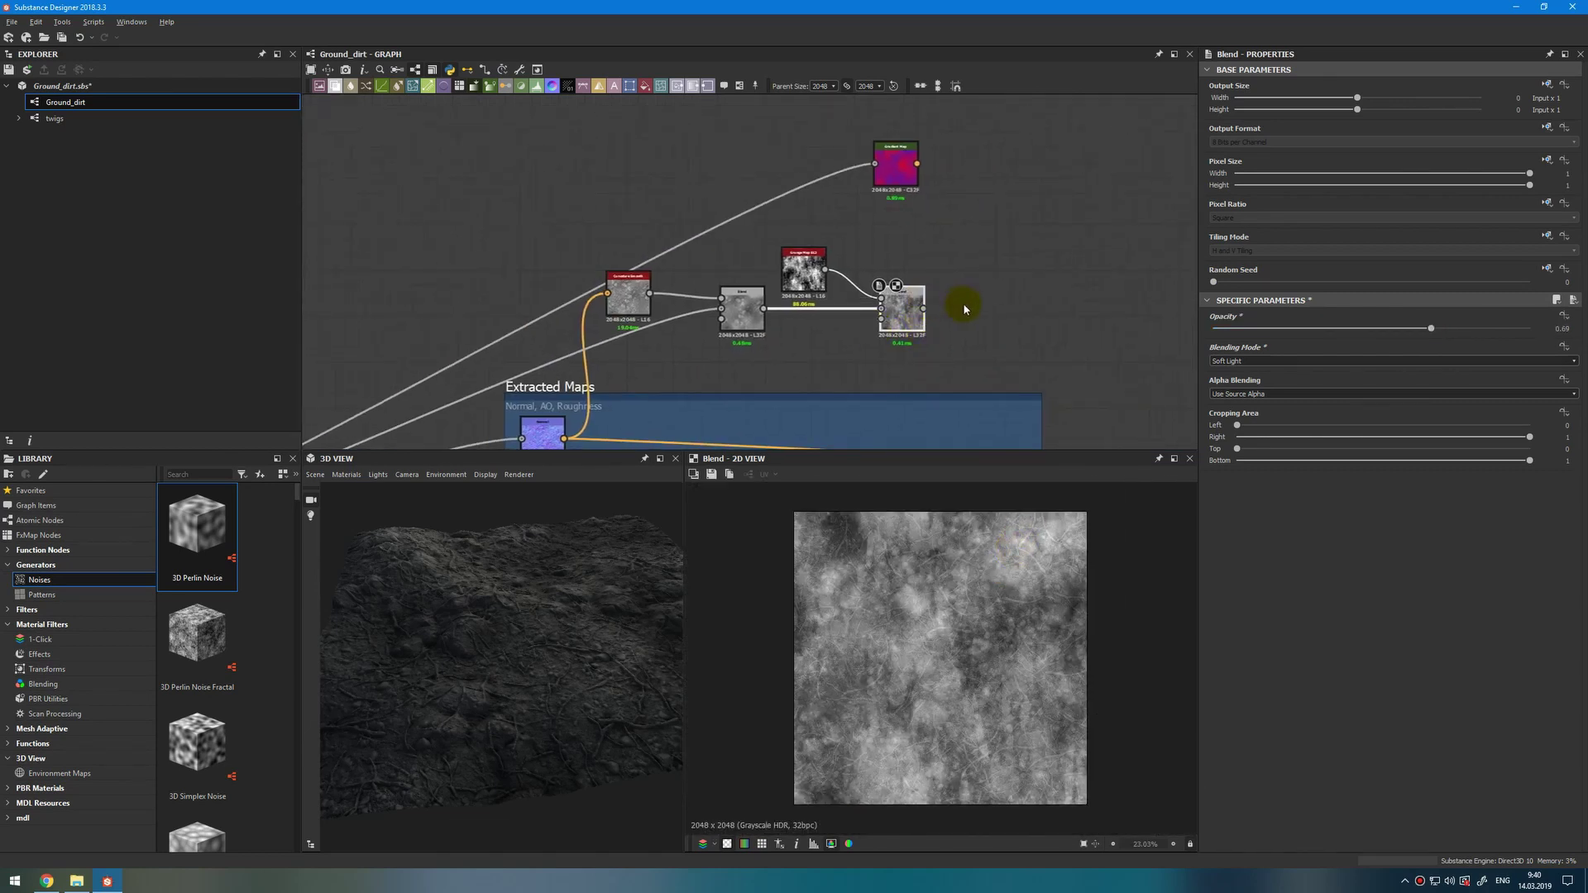
scroll(910, 298, "down", 2)
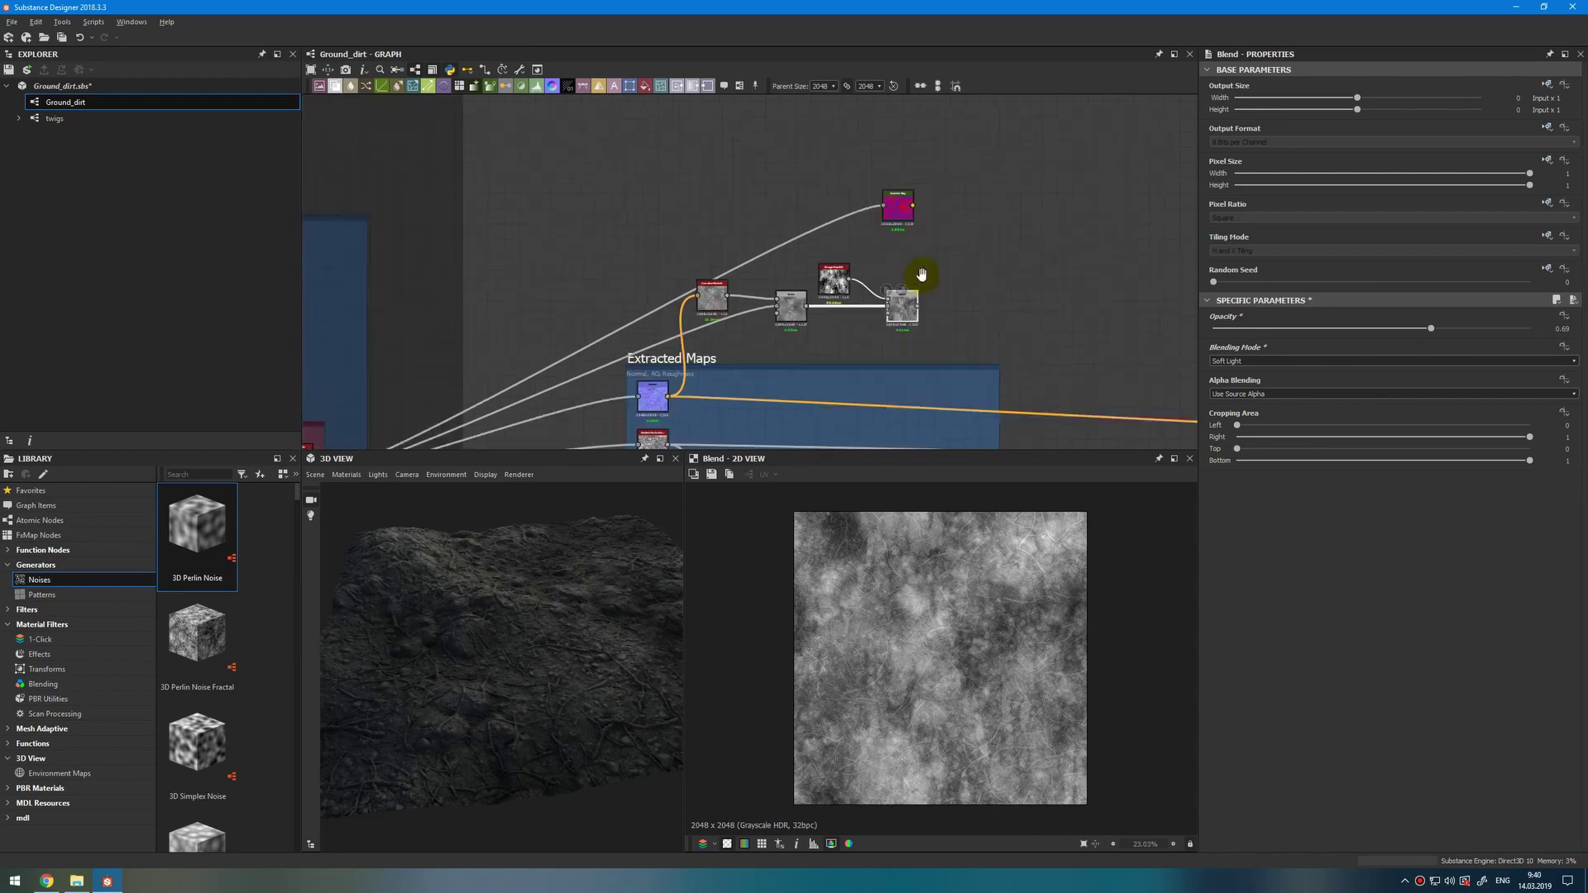
middle_click_drag(915, 276, 903, 183)
scroll(900, 157, "down", 2)
scroll(827, 362, "up", 2)
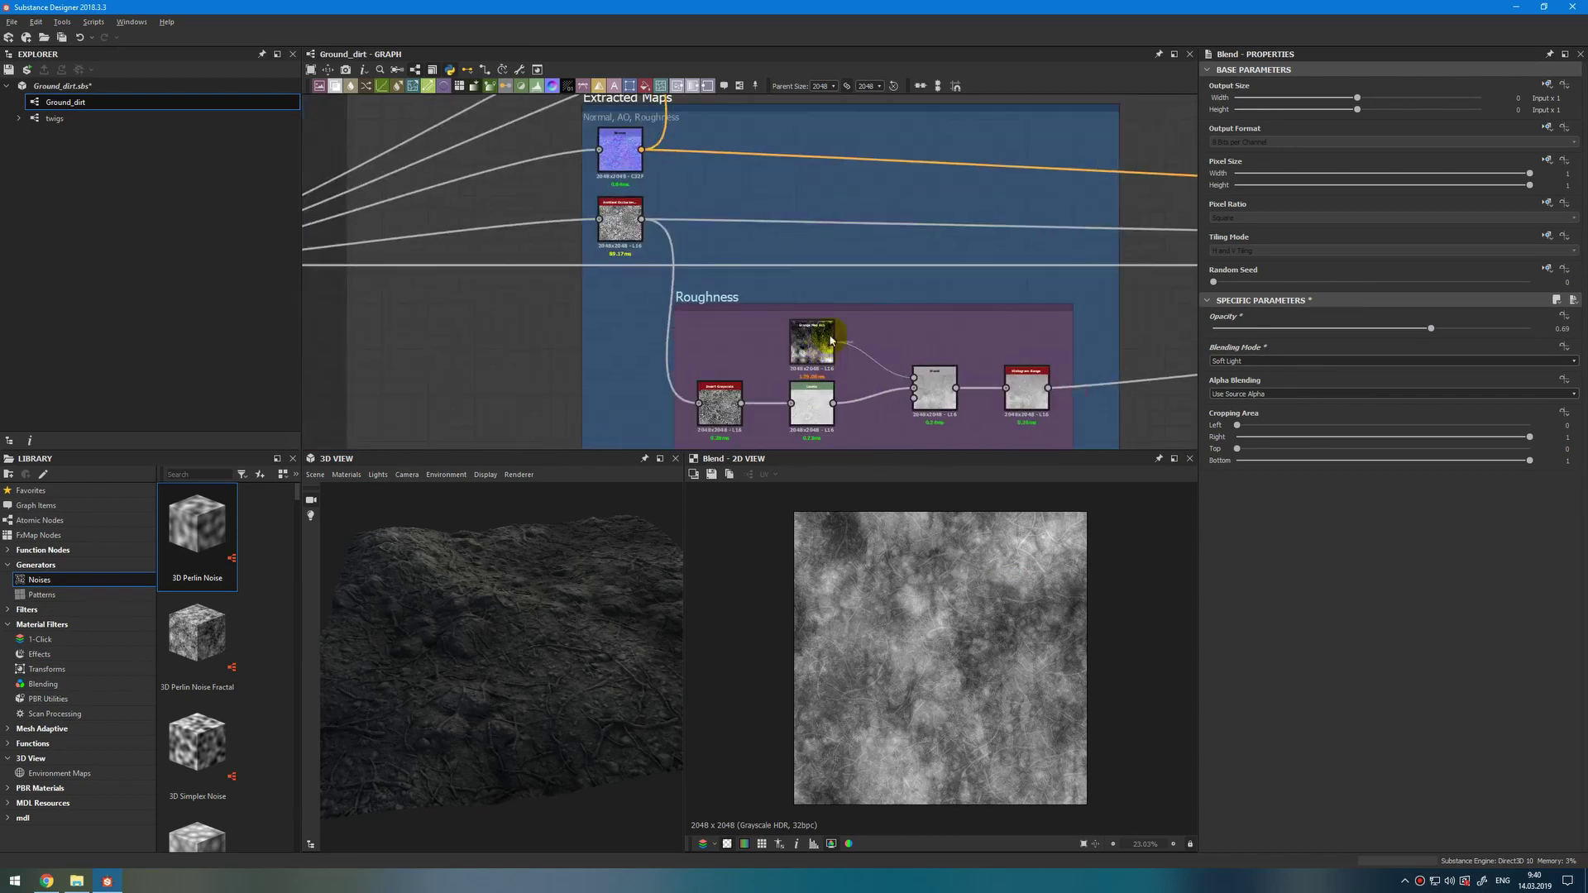
scroll(1040, 148, "up", 1)
scroll(976, 184, "down", 1)
Add a Blend bringing in the Roughness output, Soft Light at 0.67 opacity.
right_click(981, 169)
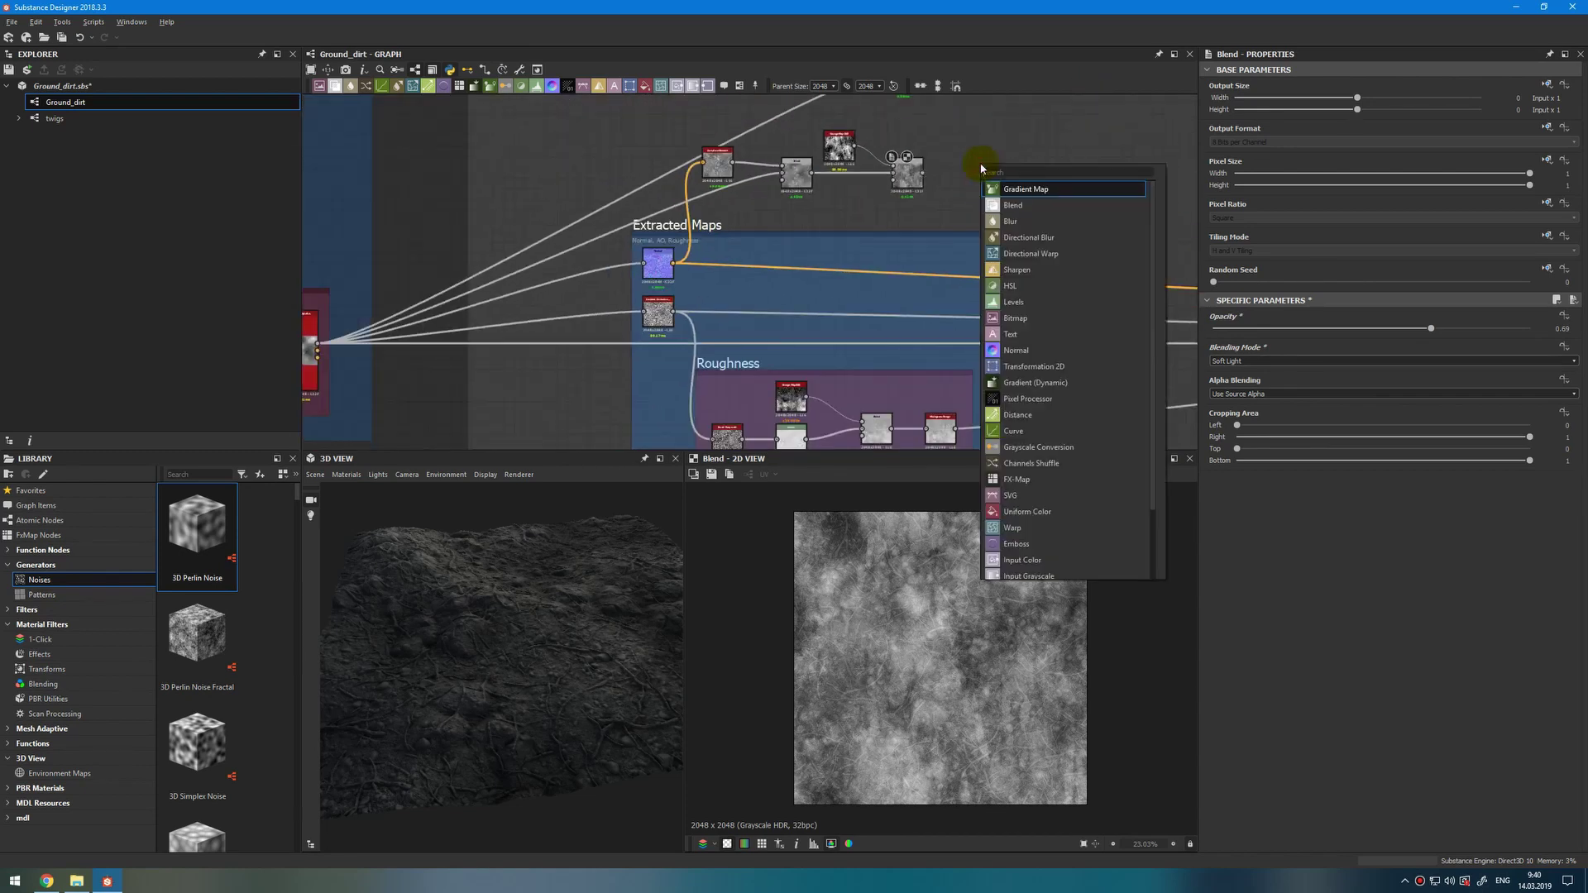
left_click(1025, 205)
left_click_drag(806, 403, 984, 168)
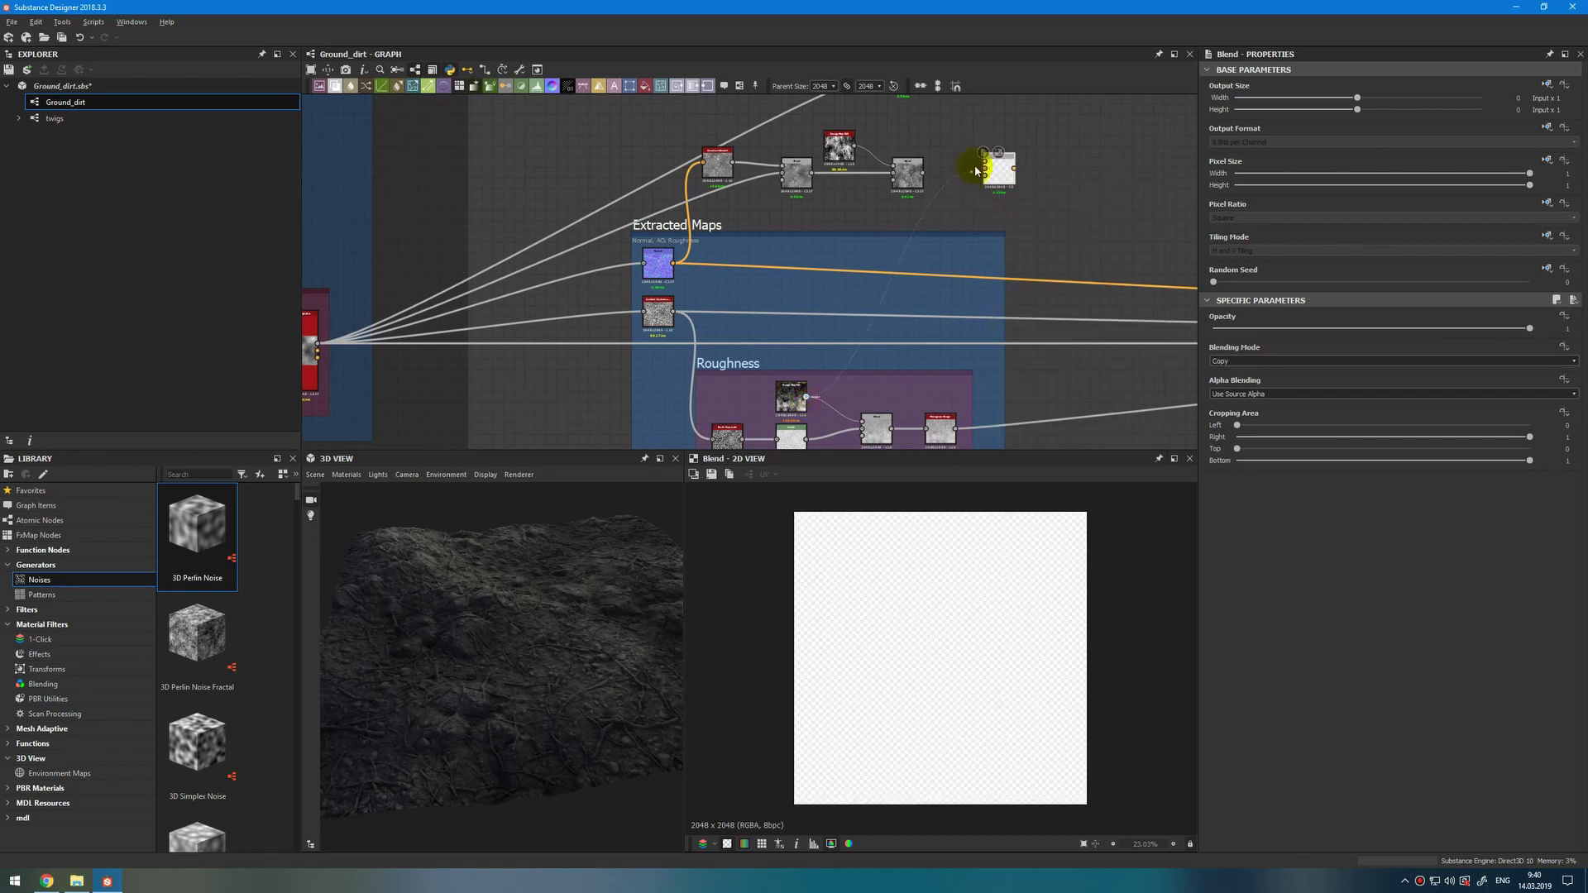
left_click(1240, 360)
scroll(1253, 421, "down", 1)
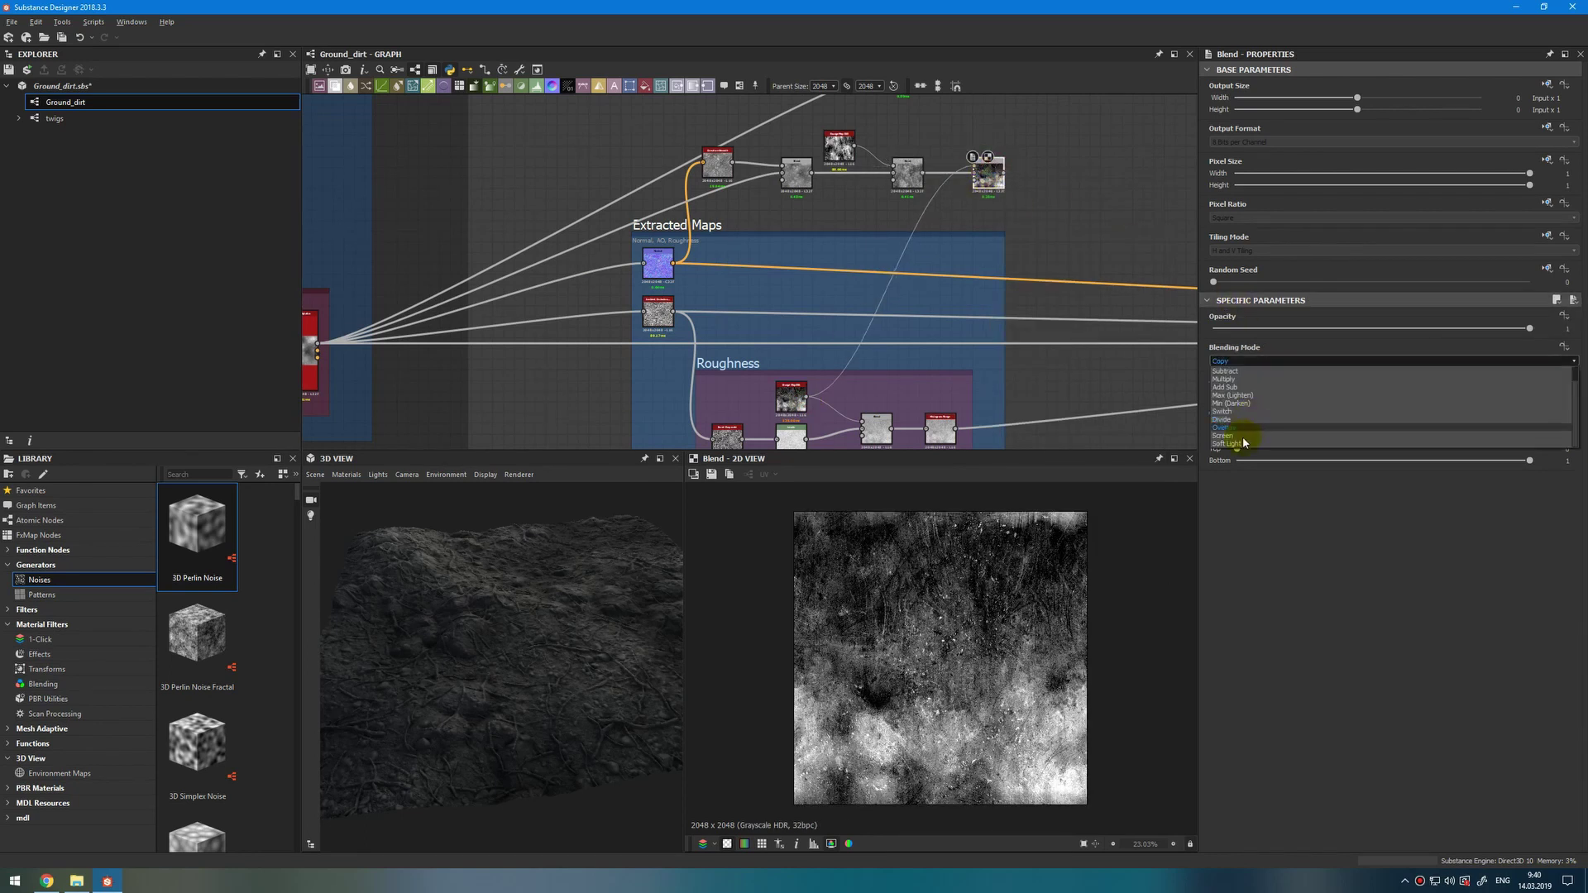
left_click(1243, 437)
left_click_drag(1530, 329, 1425, 331)
scroll(993, 612, "up", 2)
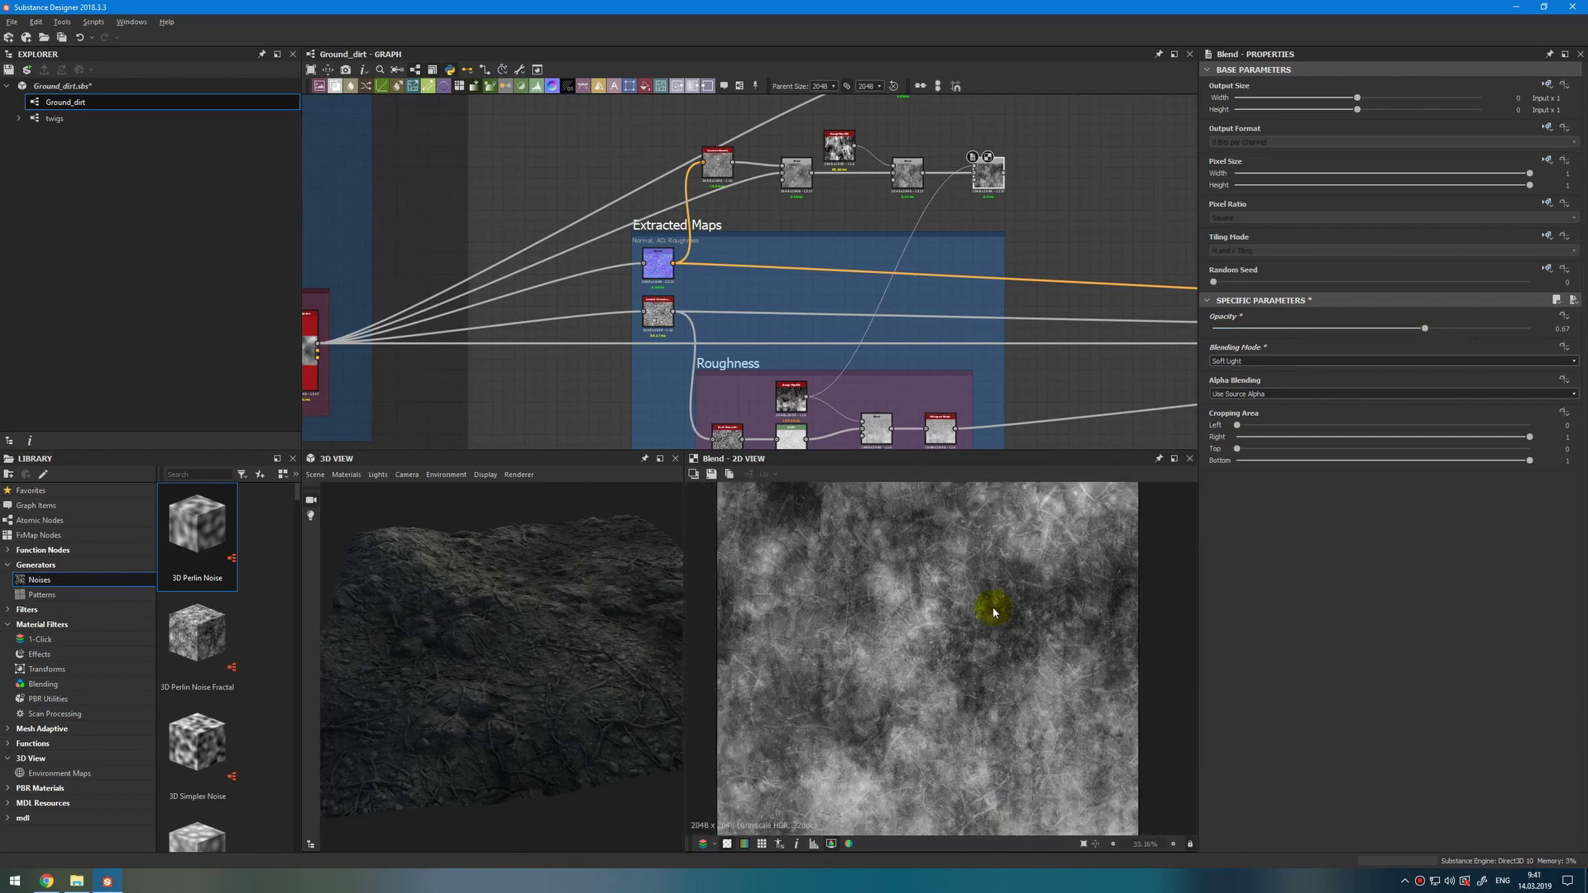
scroll(993, 611, "down", 1)
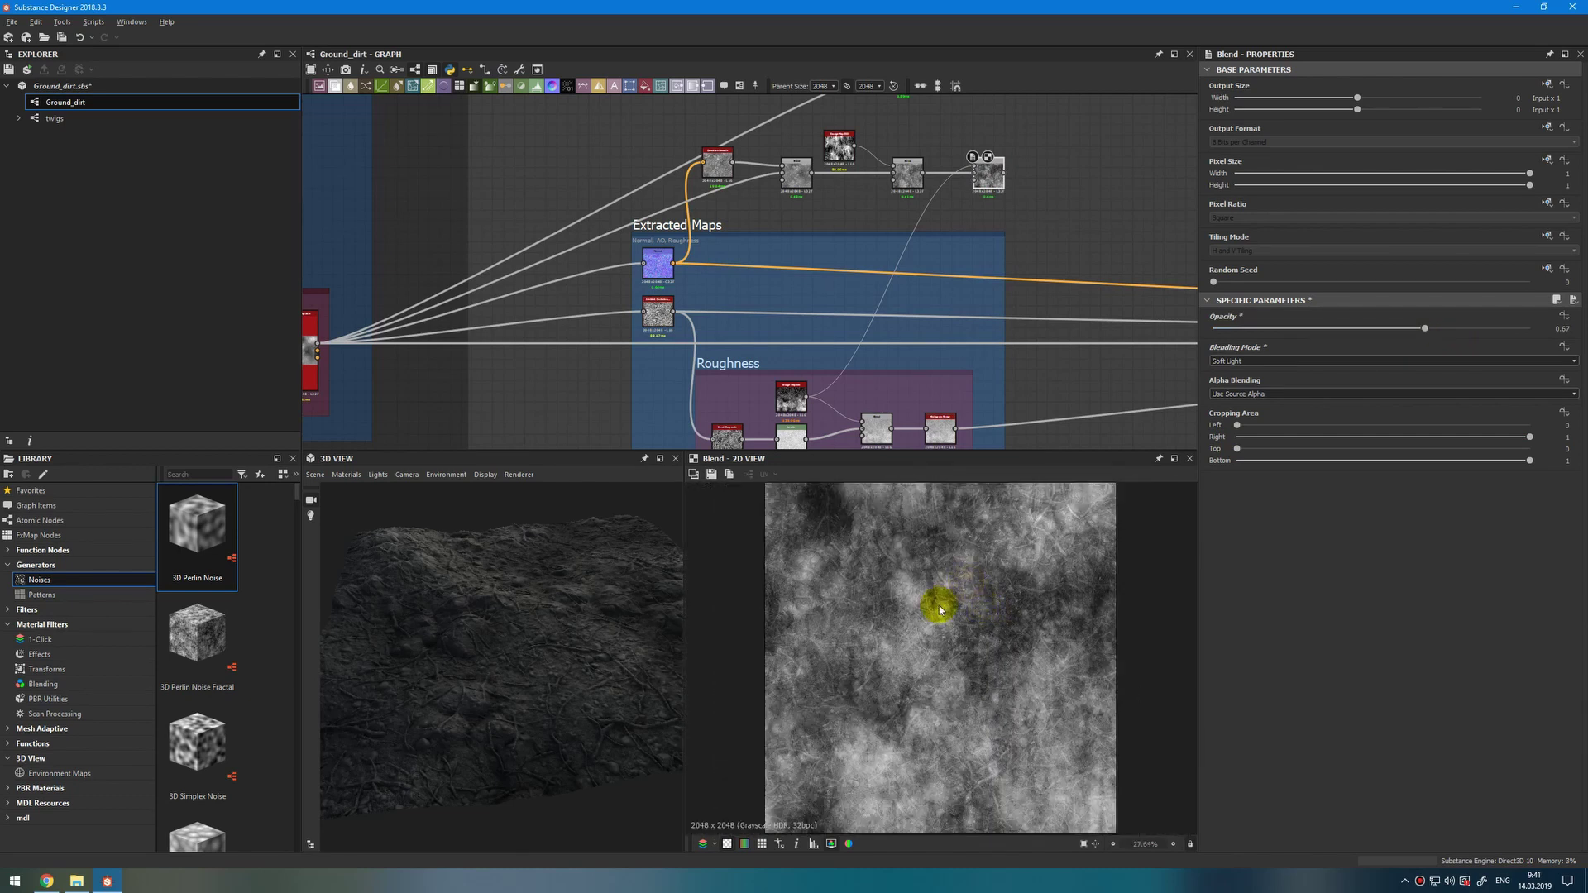
scroll(940, 611, "down", 1)
scroll(940, 611, "down", 1)
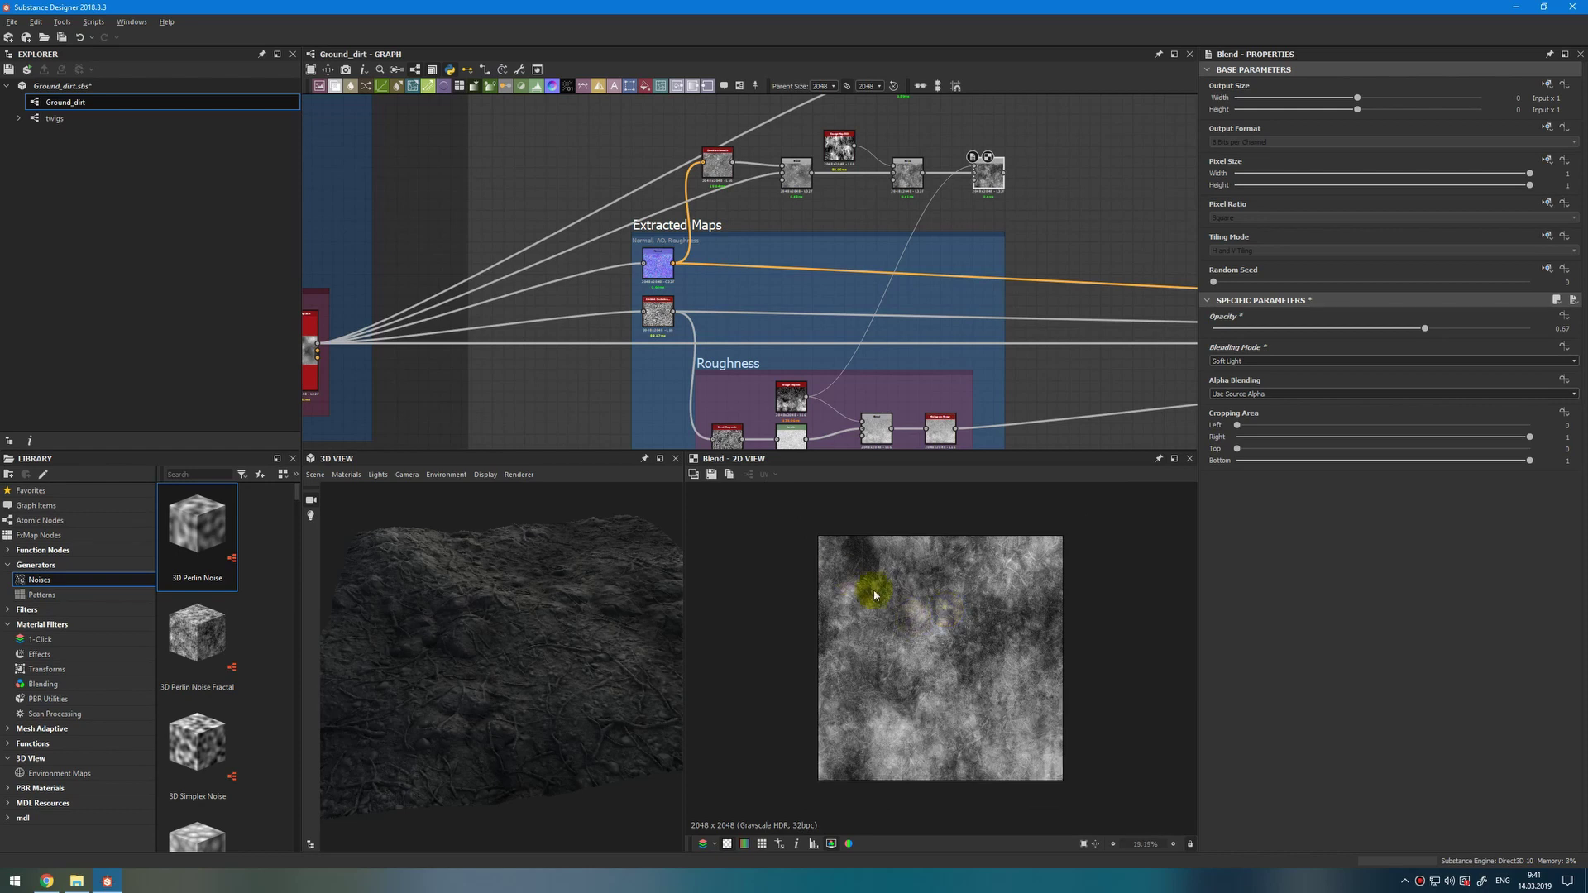
scroll(961, 652, "up", 1)
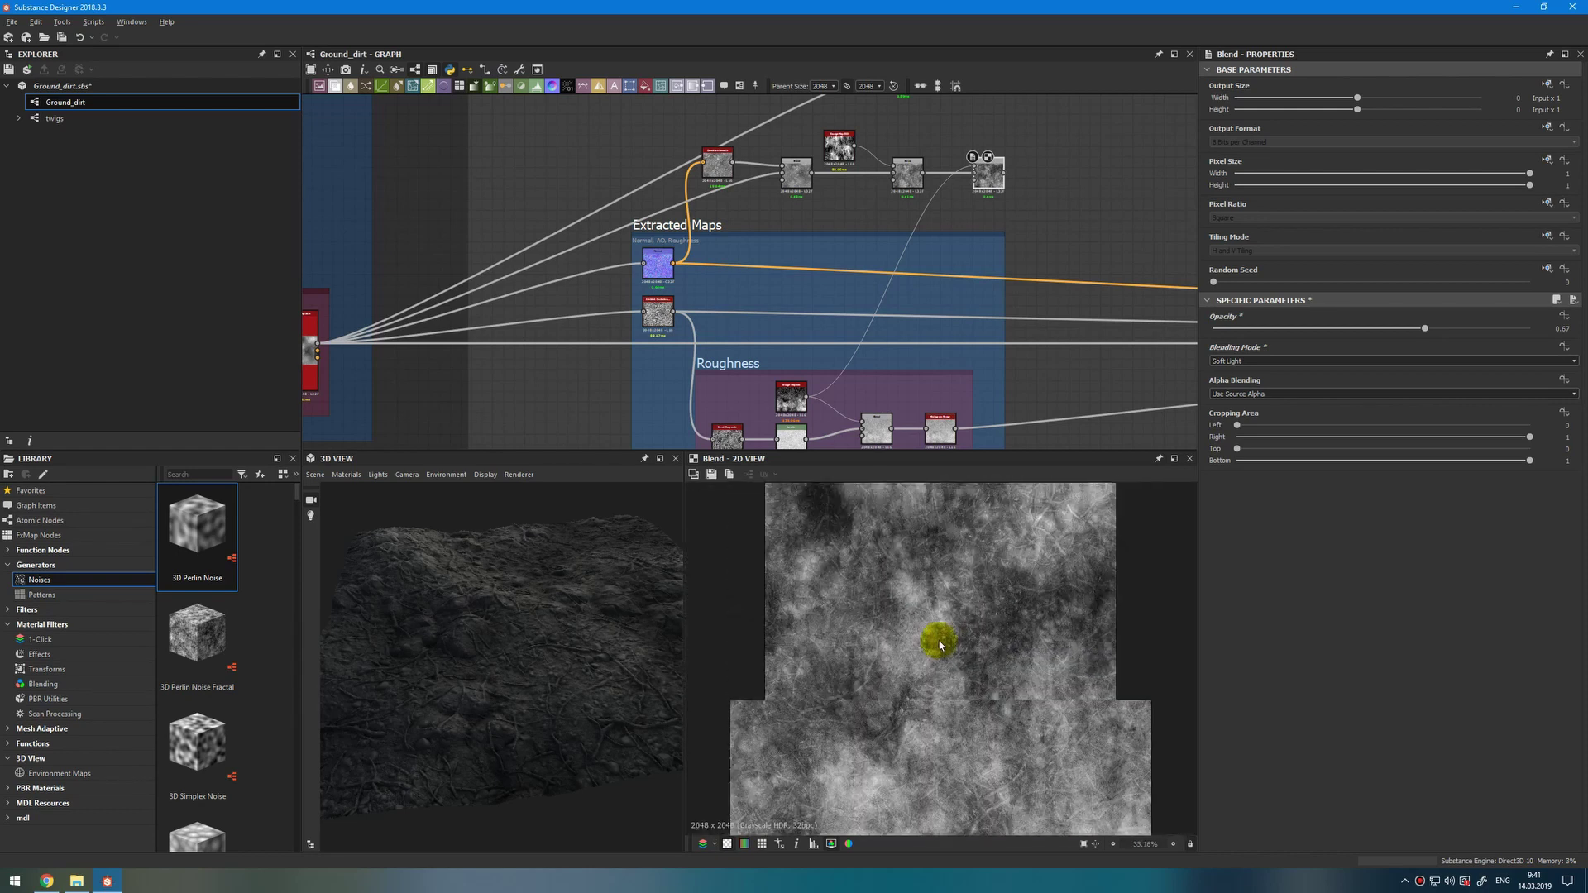
middle_click_drag(970, 175, 891, 238)
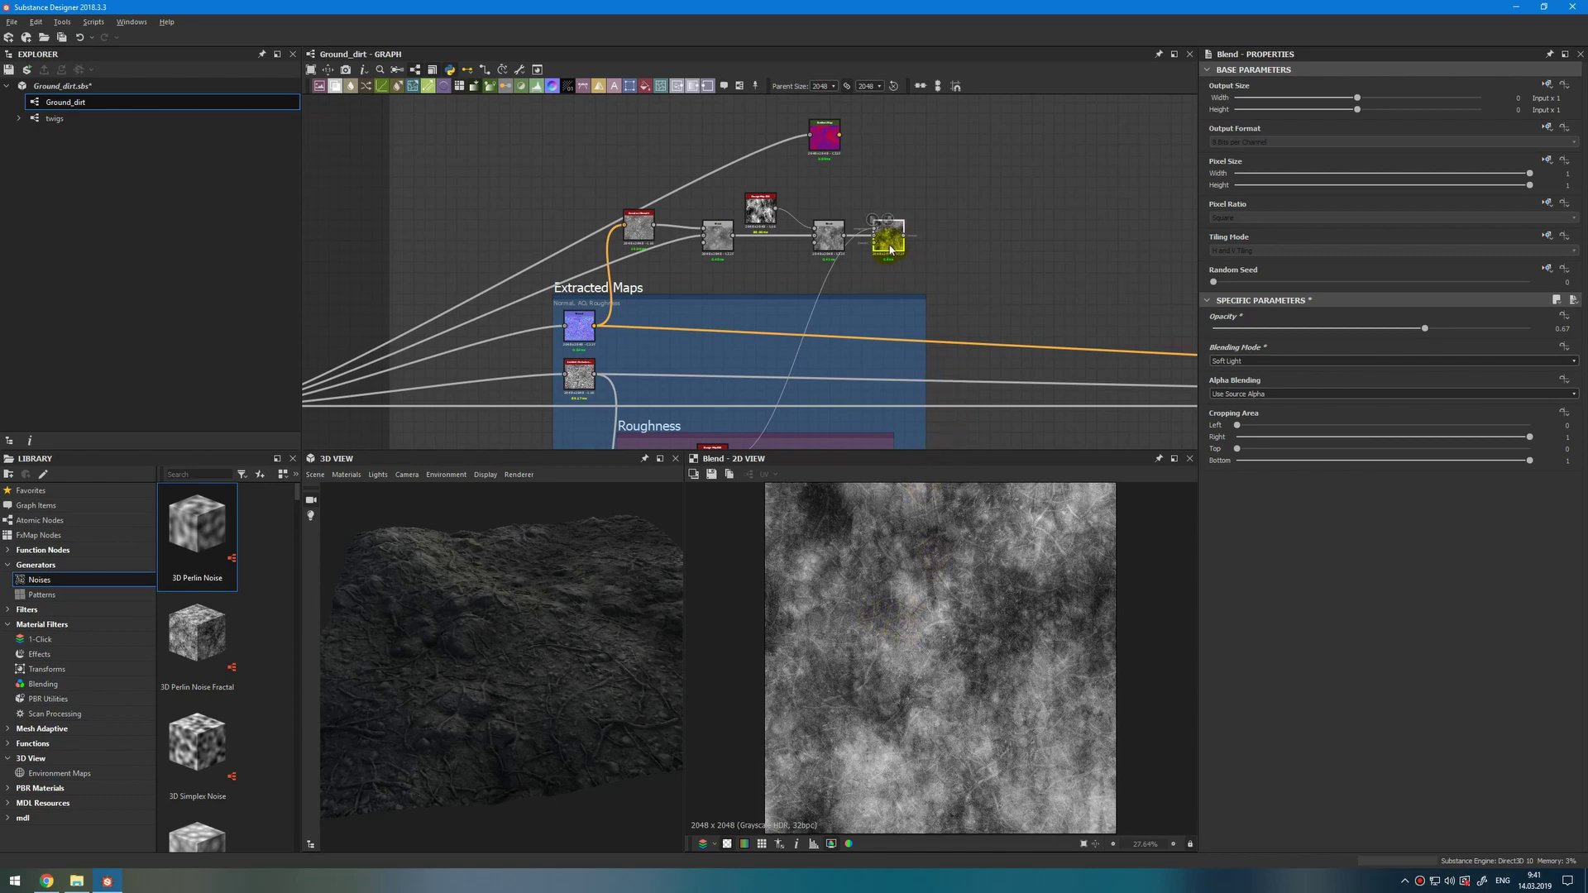
Insert a Highpass Grayscale node after the Soft Light Blend.
key("space")
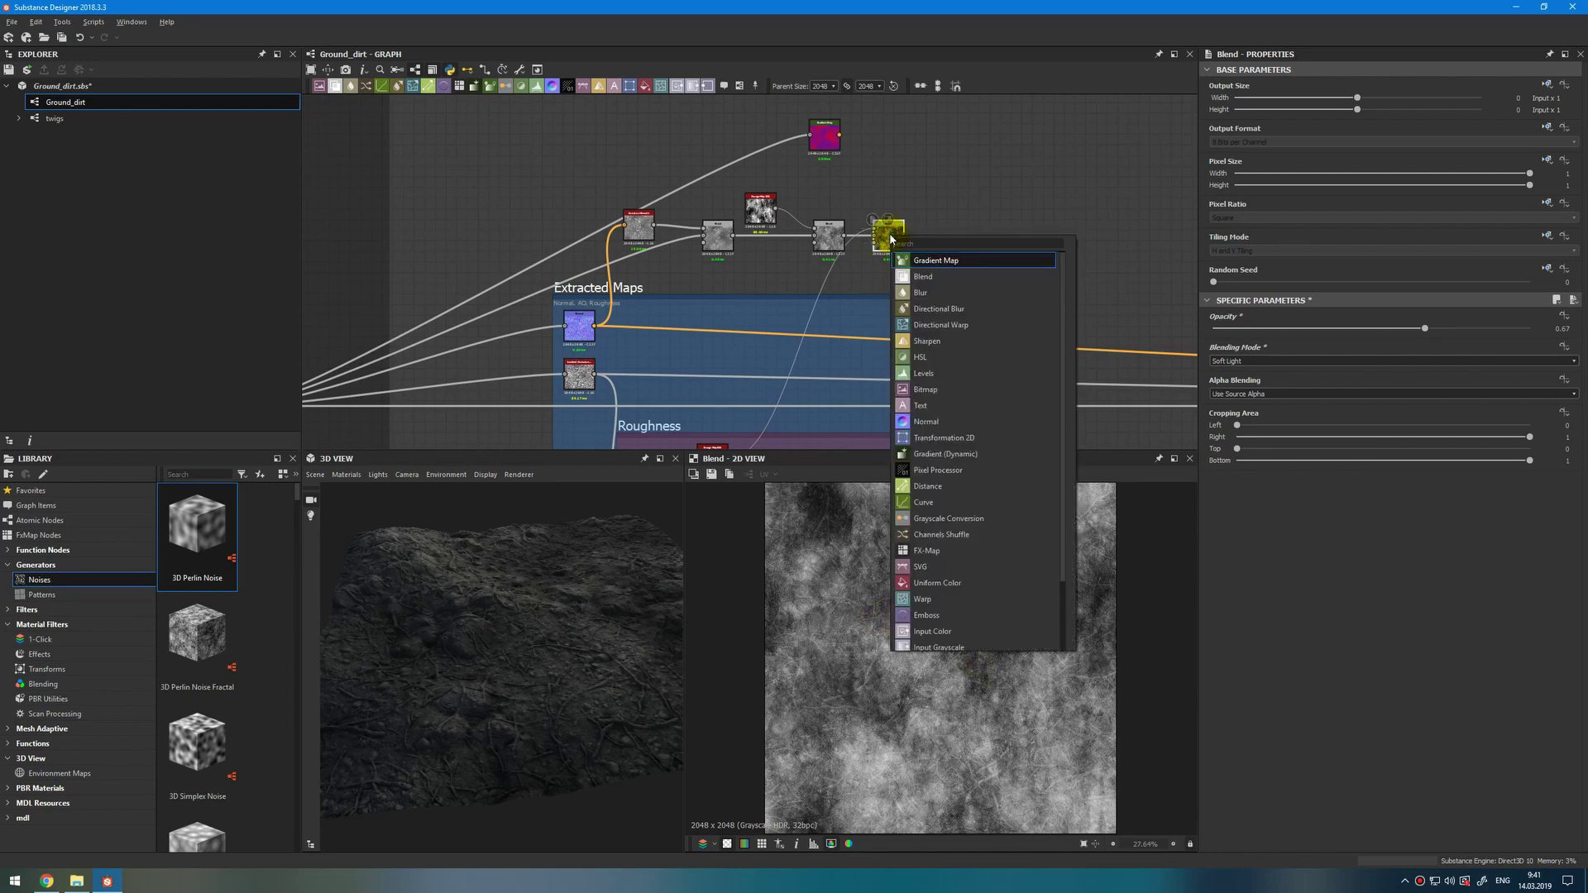
type("hi")
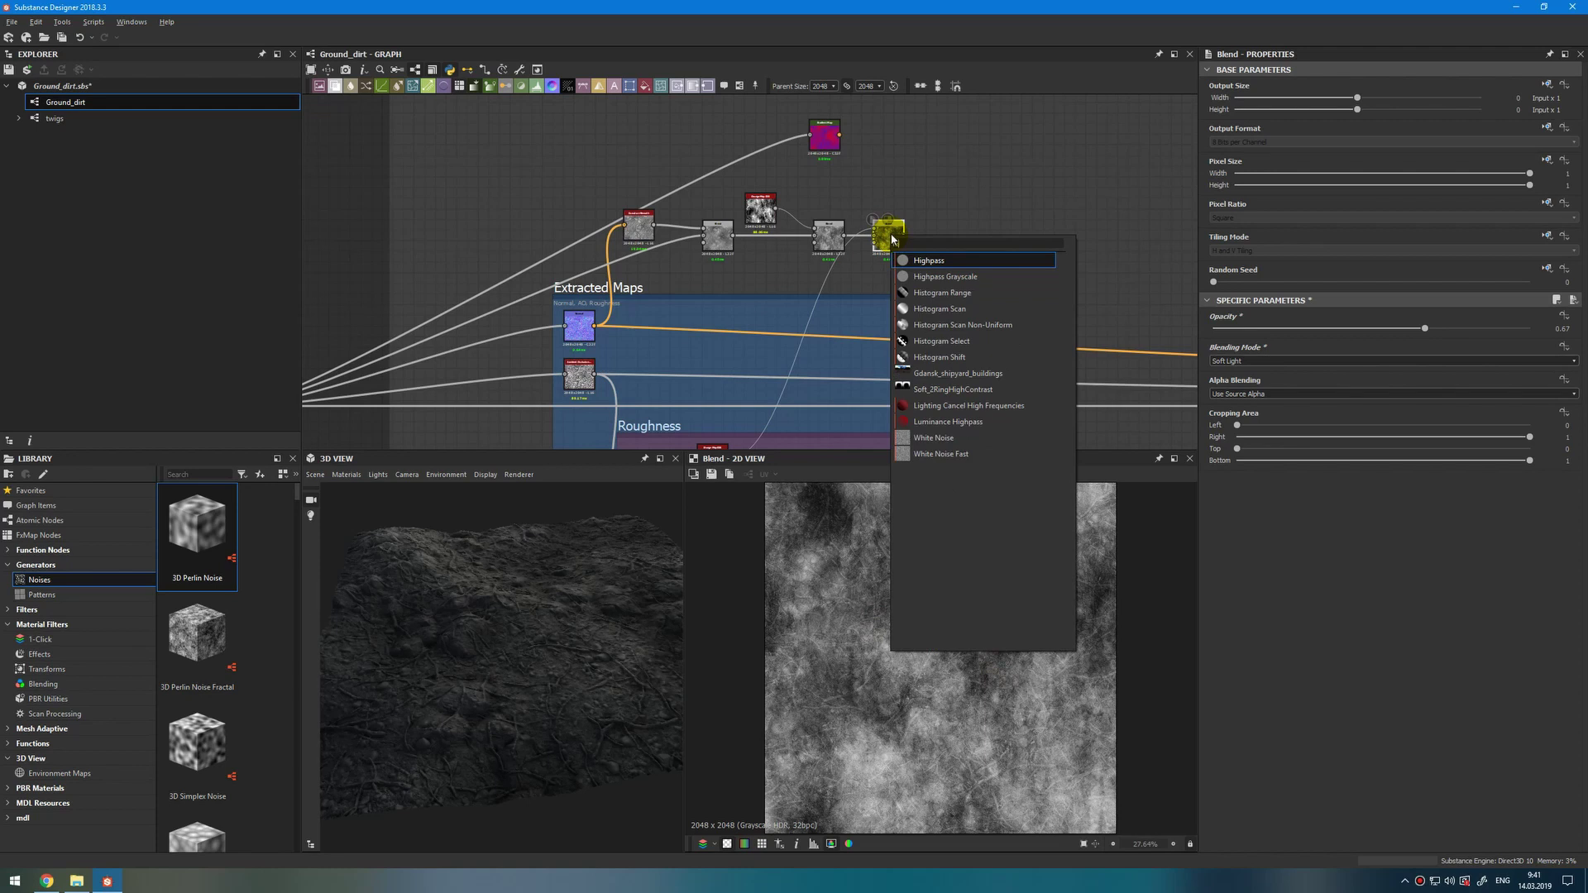
left_click(966, 276)
scroll(965, 259, "up", 3)
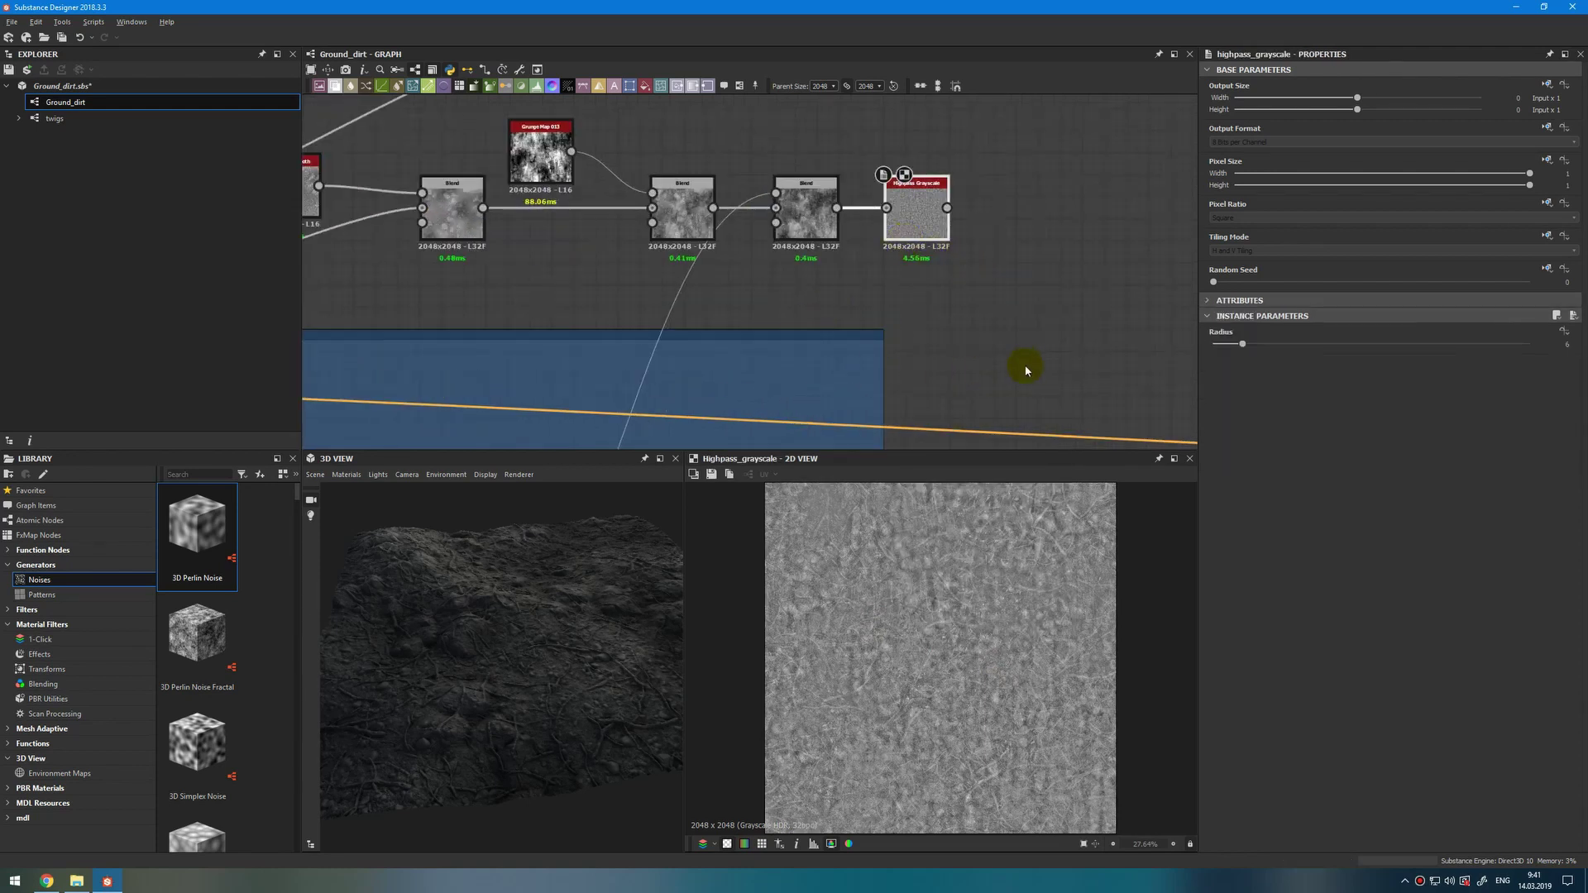
Set the Highpass Grayscale radius to about 23.55.
left_click_drag(1242, 344, 1392, 344)
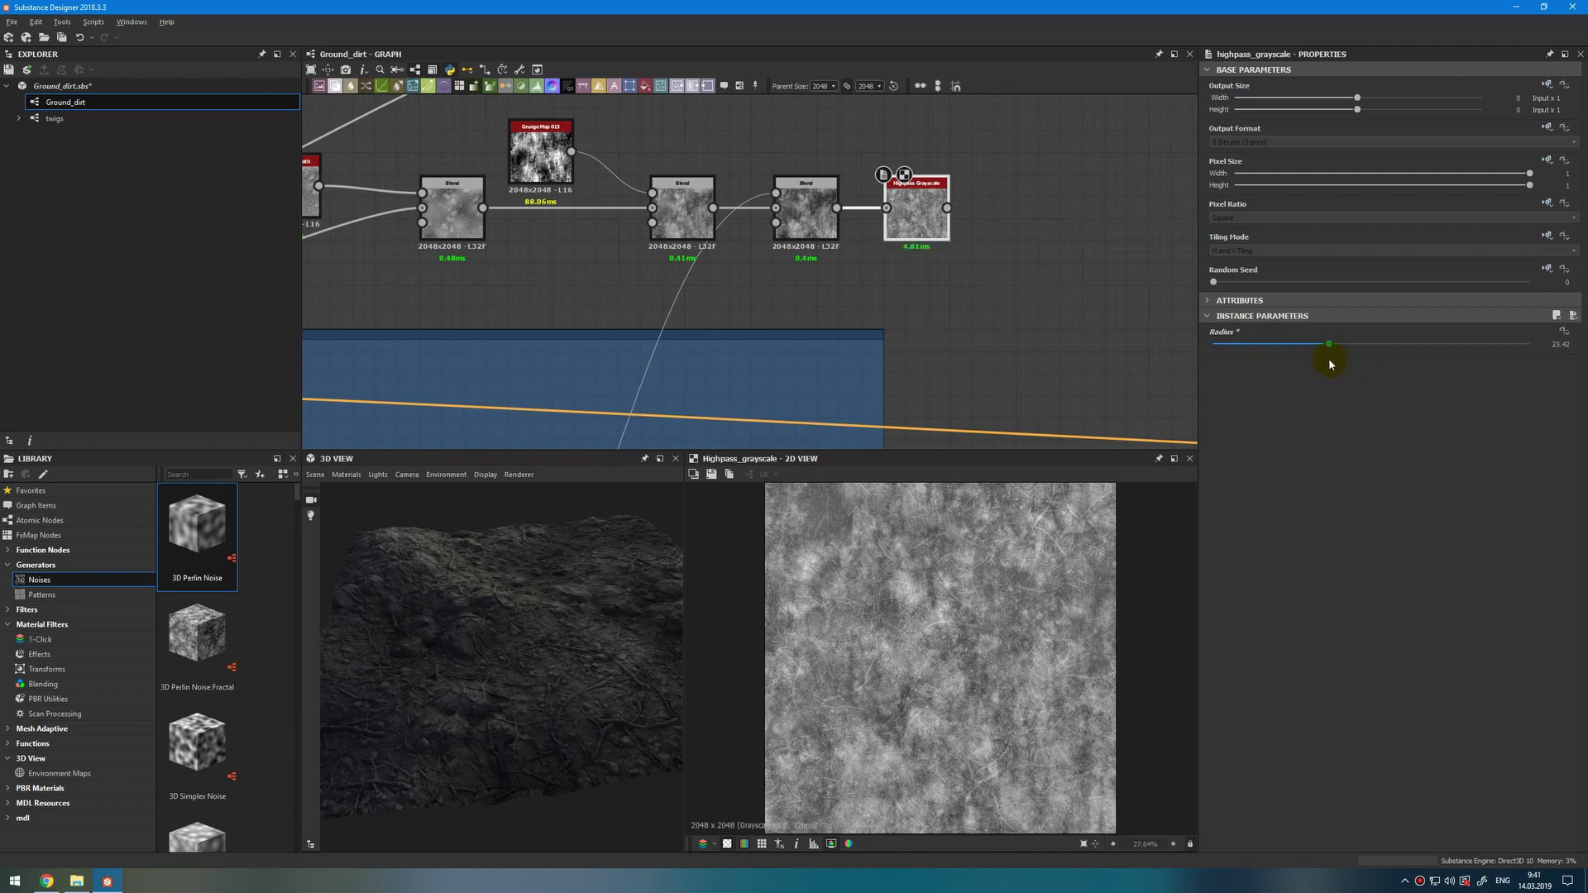
mouse_move(1326, 356)
left_mouse_down()
mouse_move(1181, 372)
mouse_move(1239, 344)
mouse_move(1329, 344)
left_mouse_up()
scroll(897, 301, "down", 2)
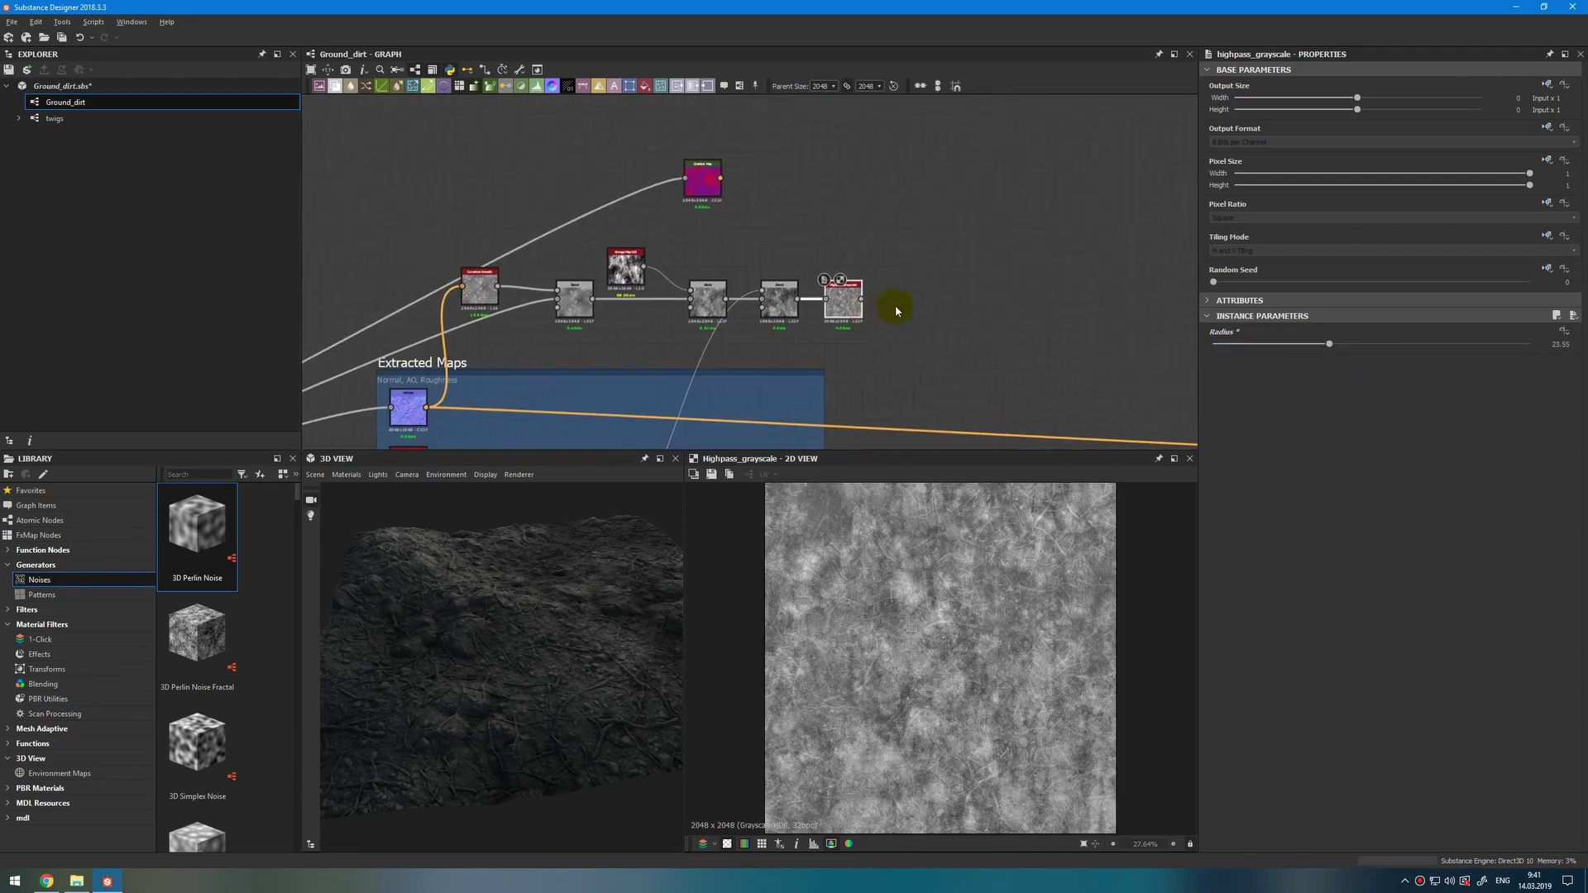
Feed the Highpass output into the Gradient Map and bring up its gradient editor.
left_click_drag(719, 166, 962, 306)
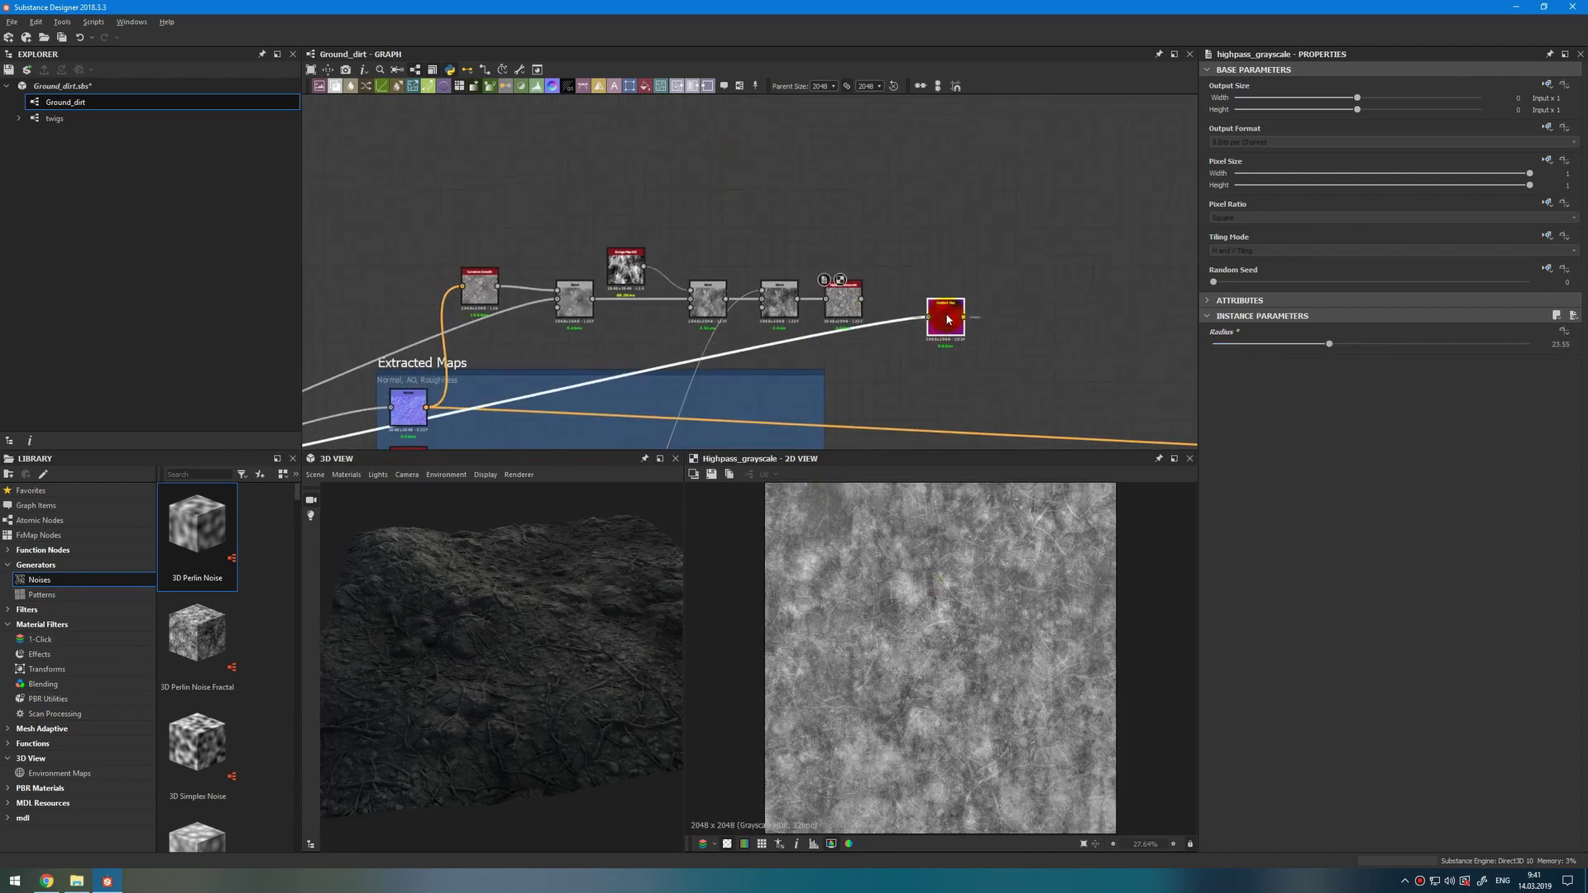
left_click_drag(860, 300, 925, 312)
double_click(925, 313)
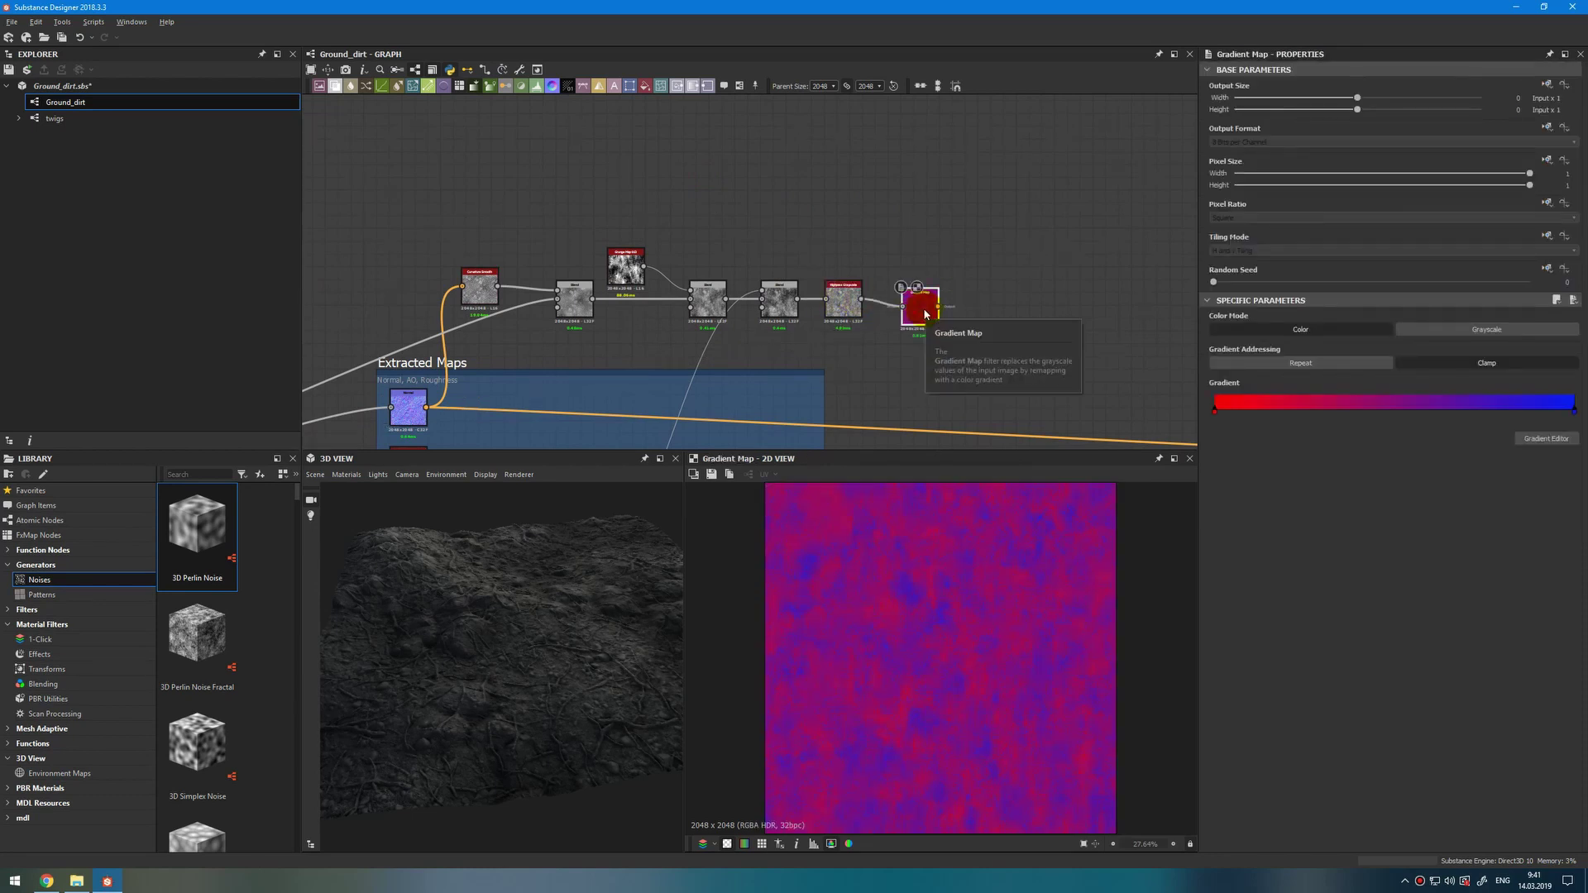
left_click(1535, 445)
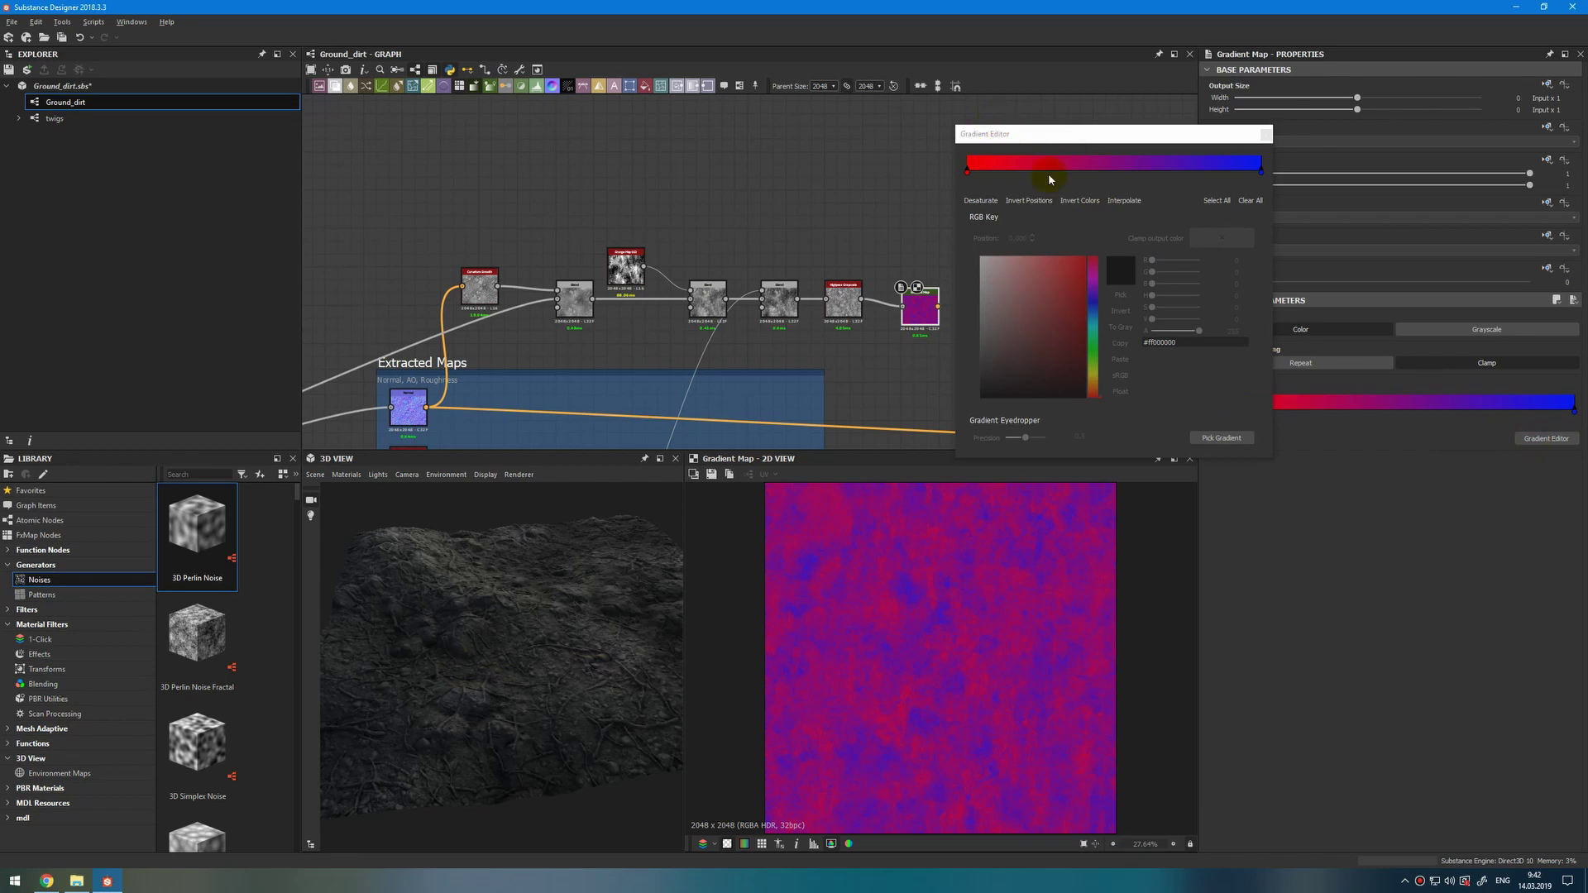
Add a green gradient key at 0.291 and an olive key at 0.629.
left_click(1052, 169)
left_click_drag(1094, 310, 1093, 356)
left_click(1129, 170)
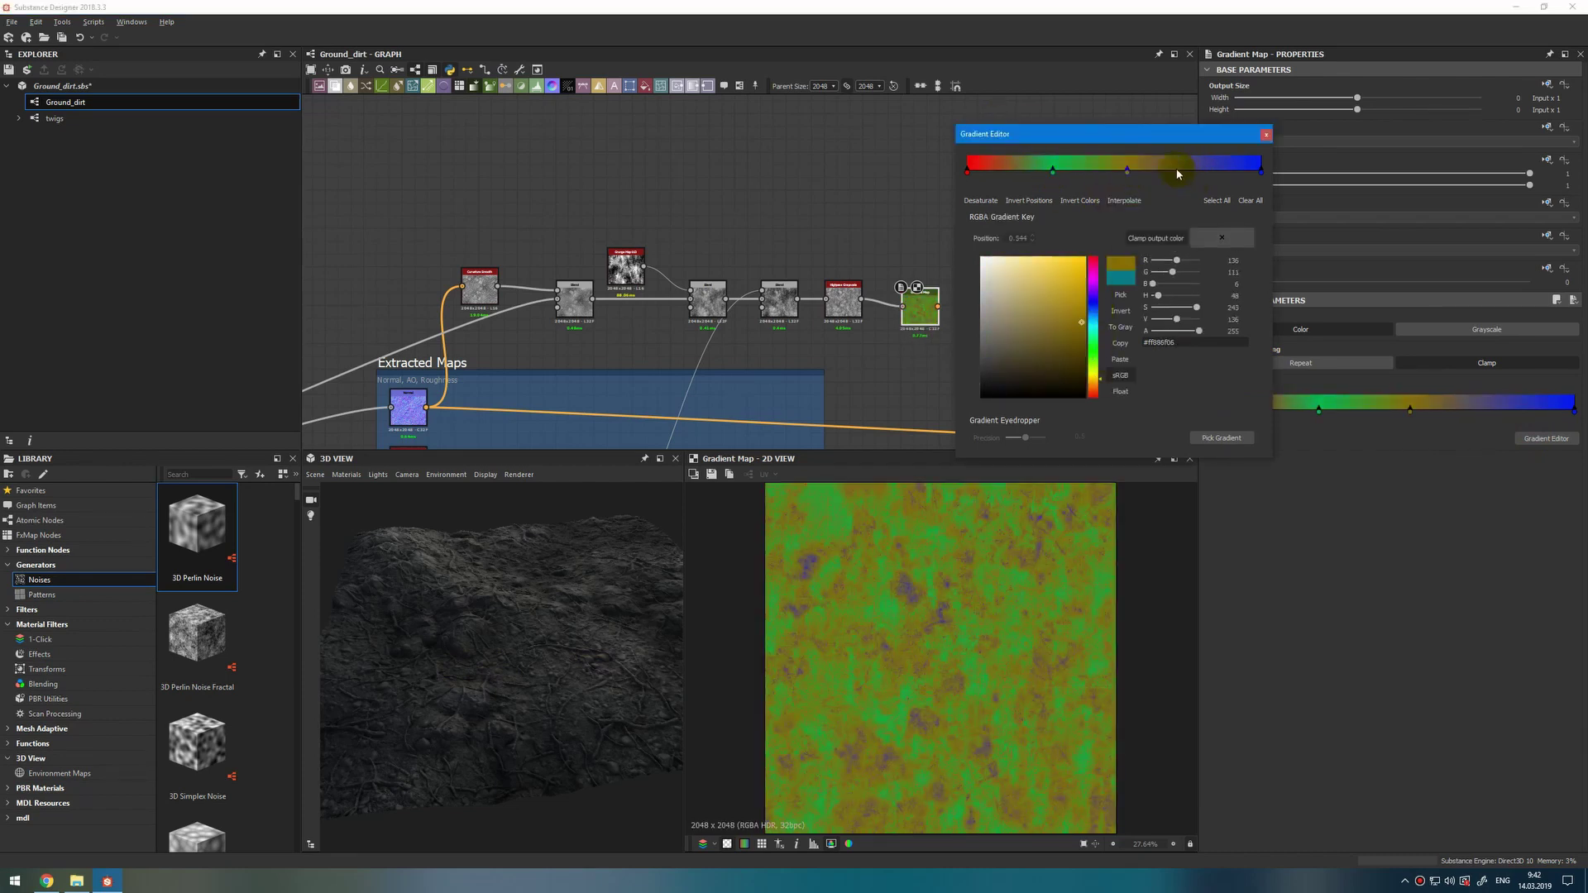
left_click_drag(1129, 170, 1152, 170)
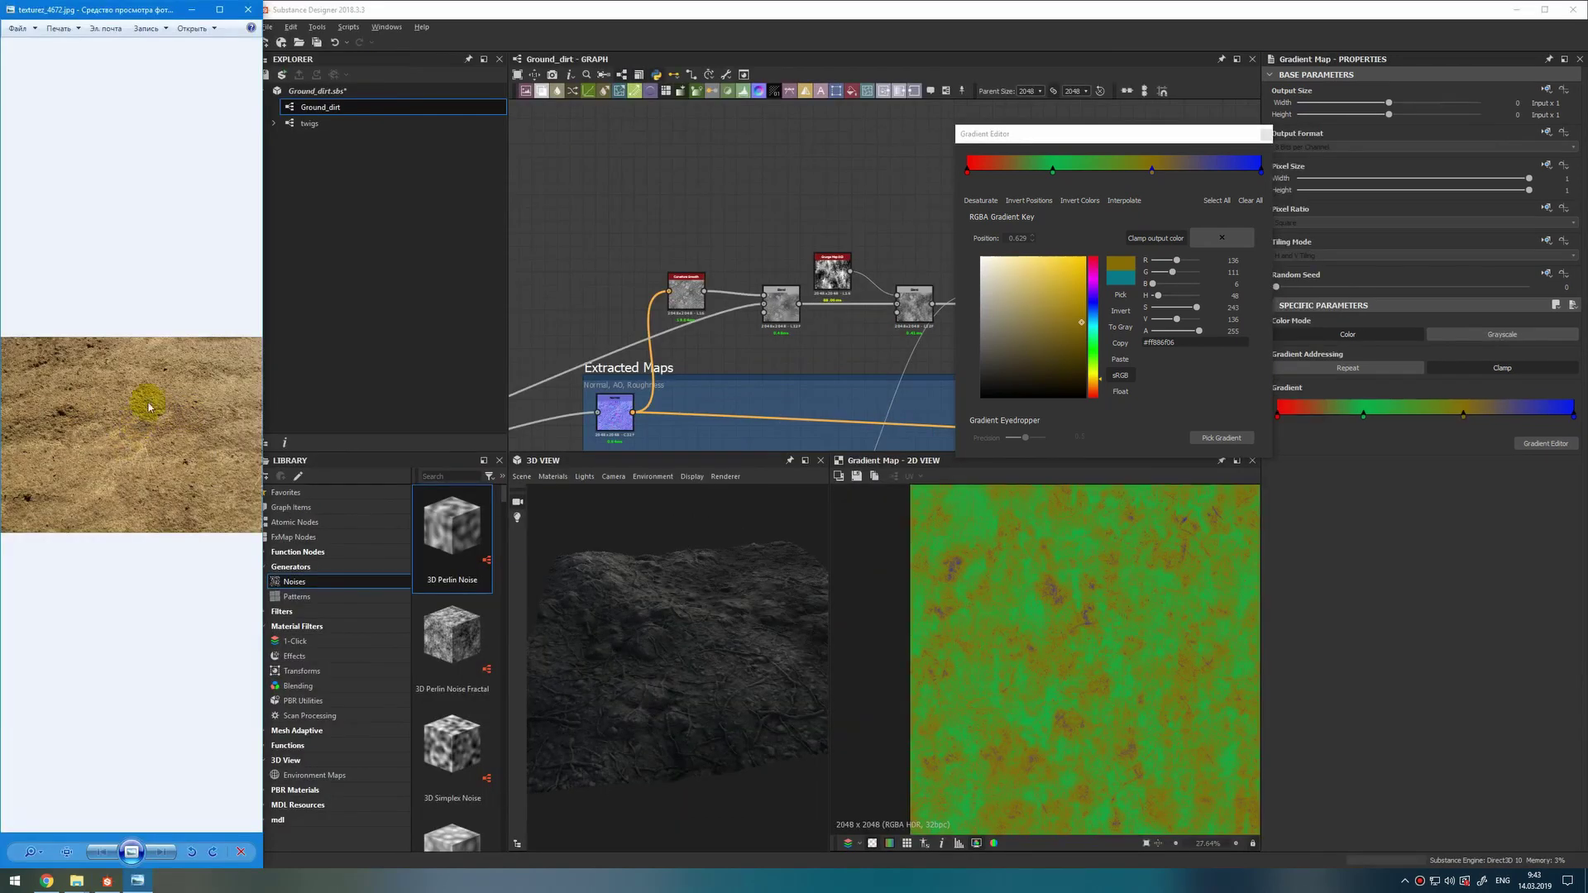
Sample the dirt reference photo's colours into the Gradient Map's gradient.
scroll(113, 432, "up", 2)
scroll(106, 432, "up", 2)
mouse_move(106, 432)
left_mouse_down()
mouse_move(202, 454)
mouse_move(25, 515)
left_mouse_up()
scroll(106, 433, "down", 2)
scroll(132, 432, "up", 2)
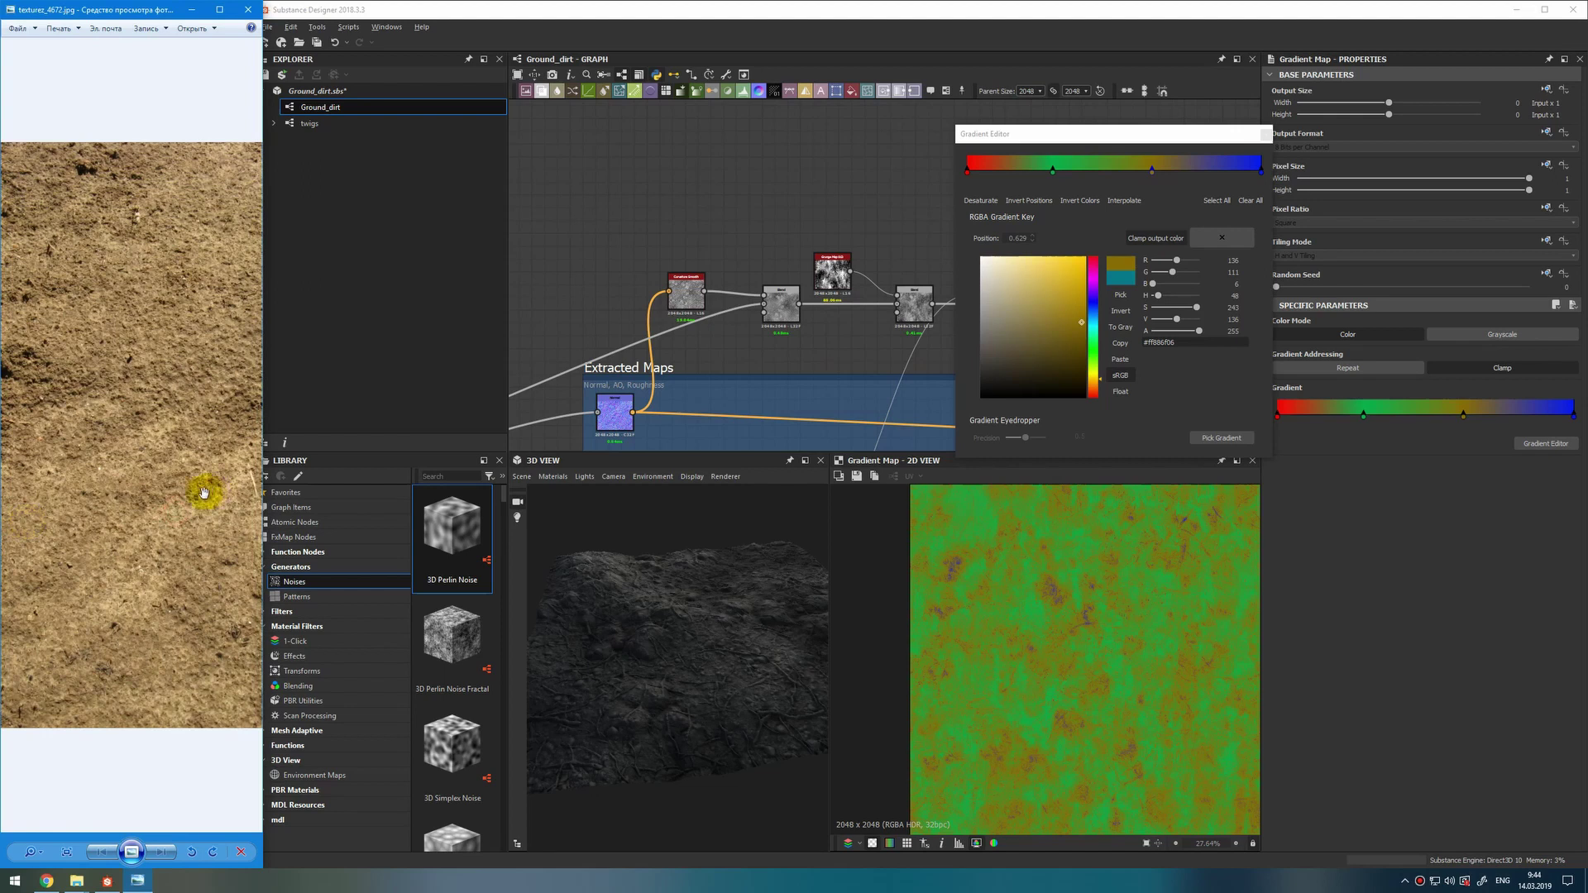
left_click_drag(204, 493, 92, 532)
scroll(123, 445, "down", 2)
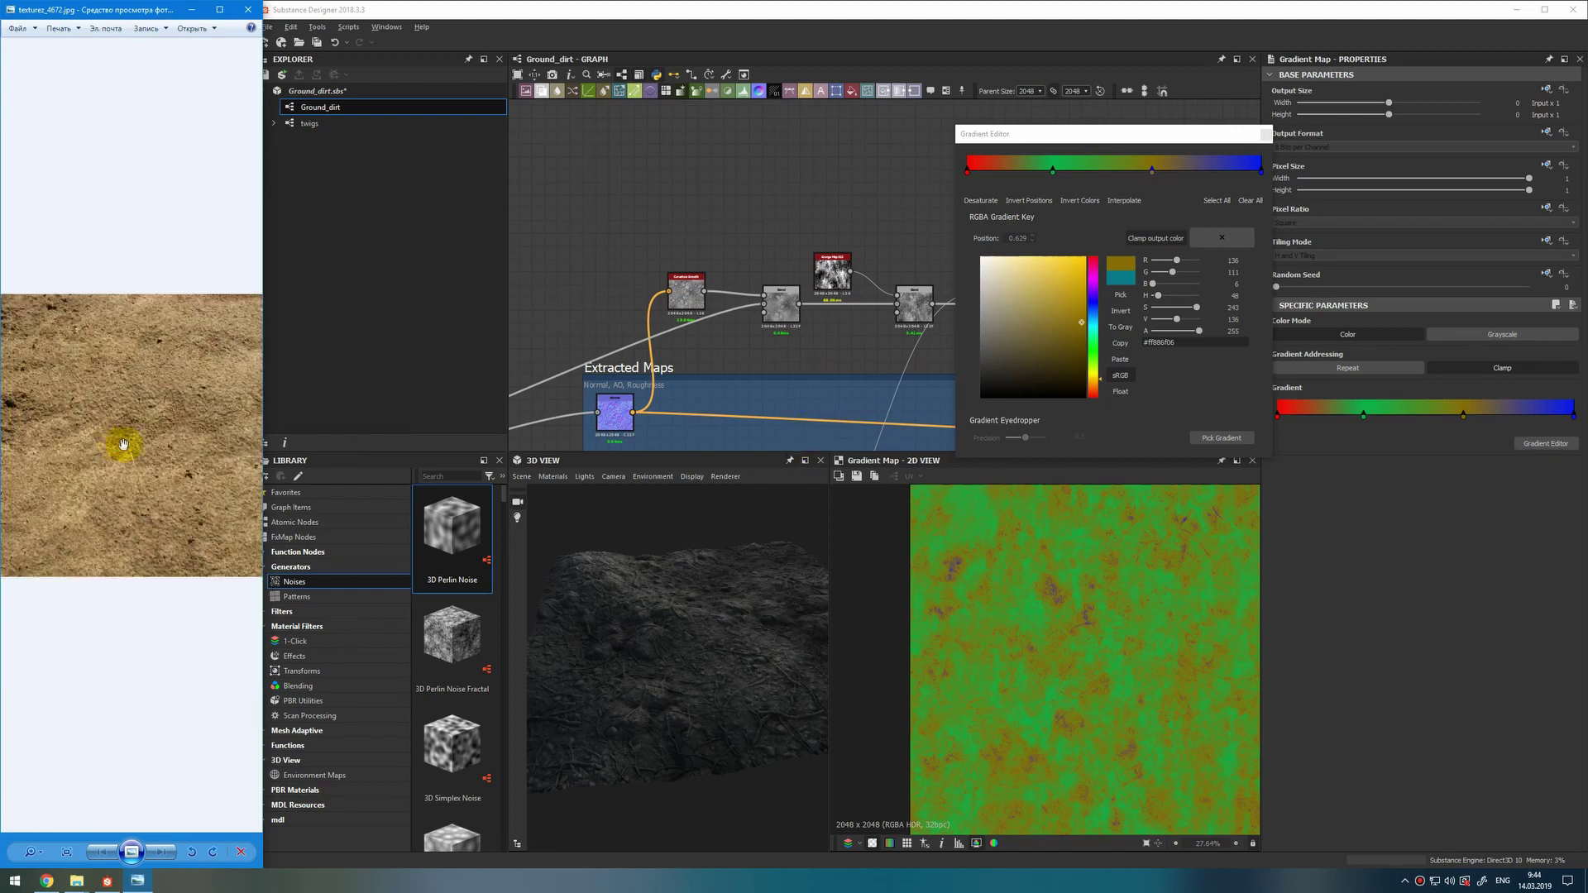
scroll(123, 445, "down", 1)
left_click(1245, 439)
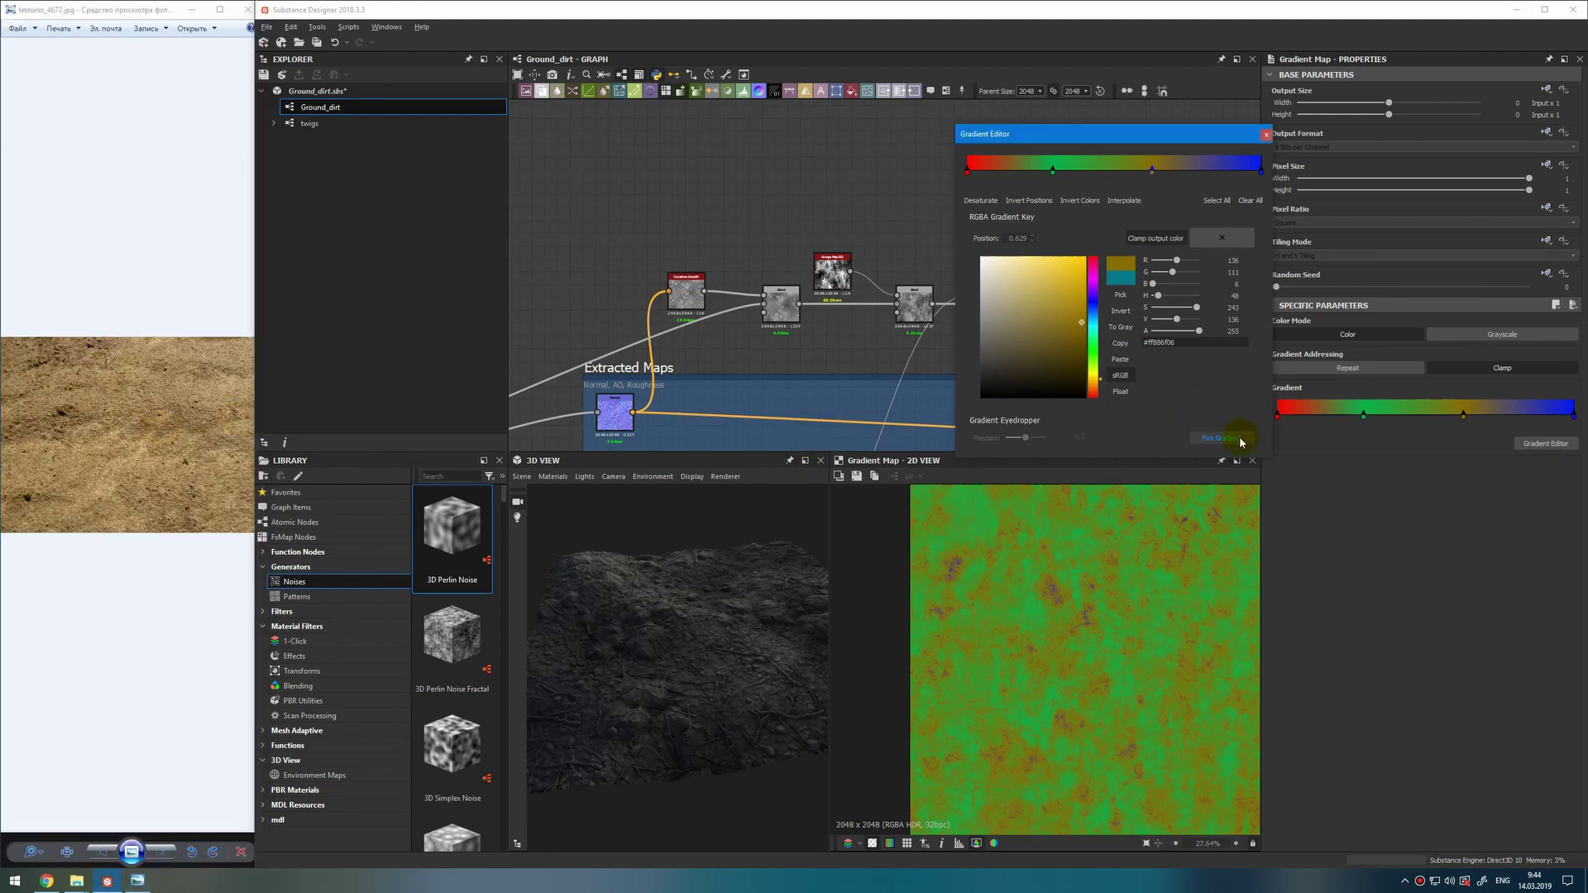
left_click_drag(194, 429, 142, 445)
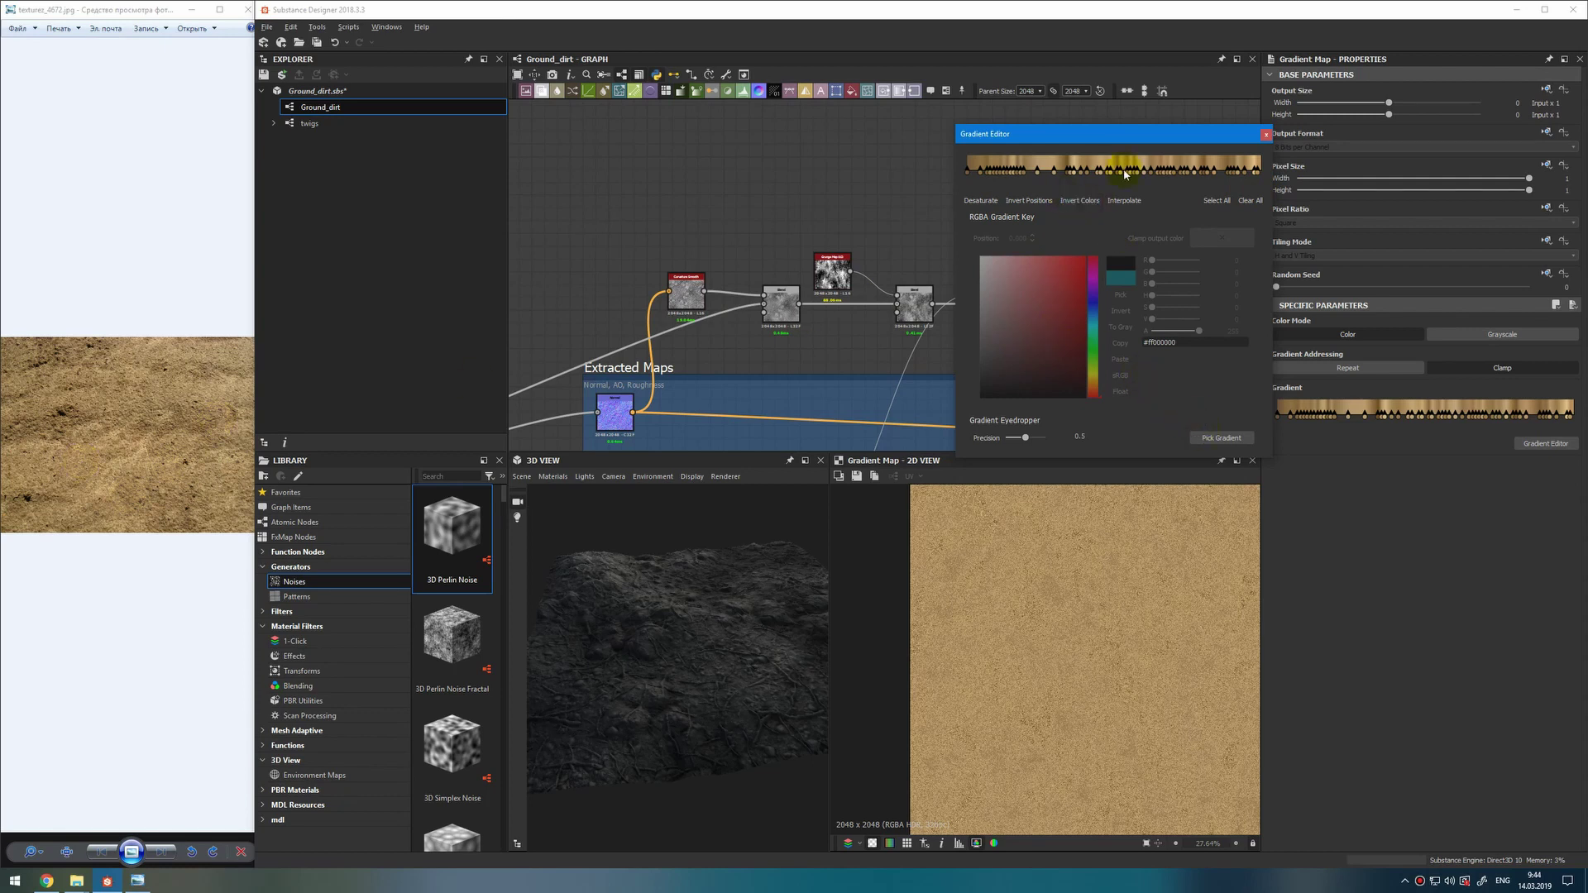
Resample the gradient from the enlarged dirt photo and select several keys.
left_click(1223, 416)
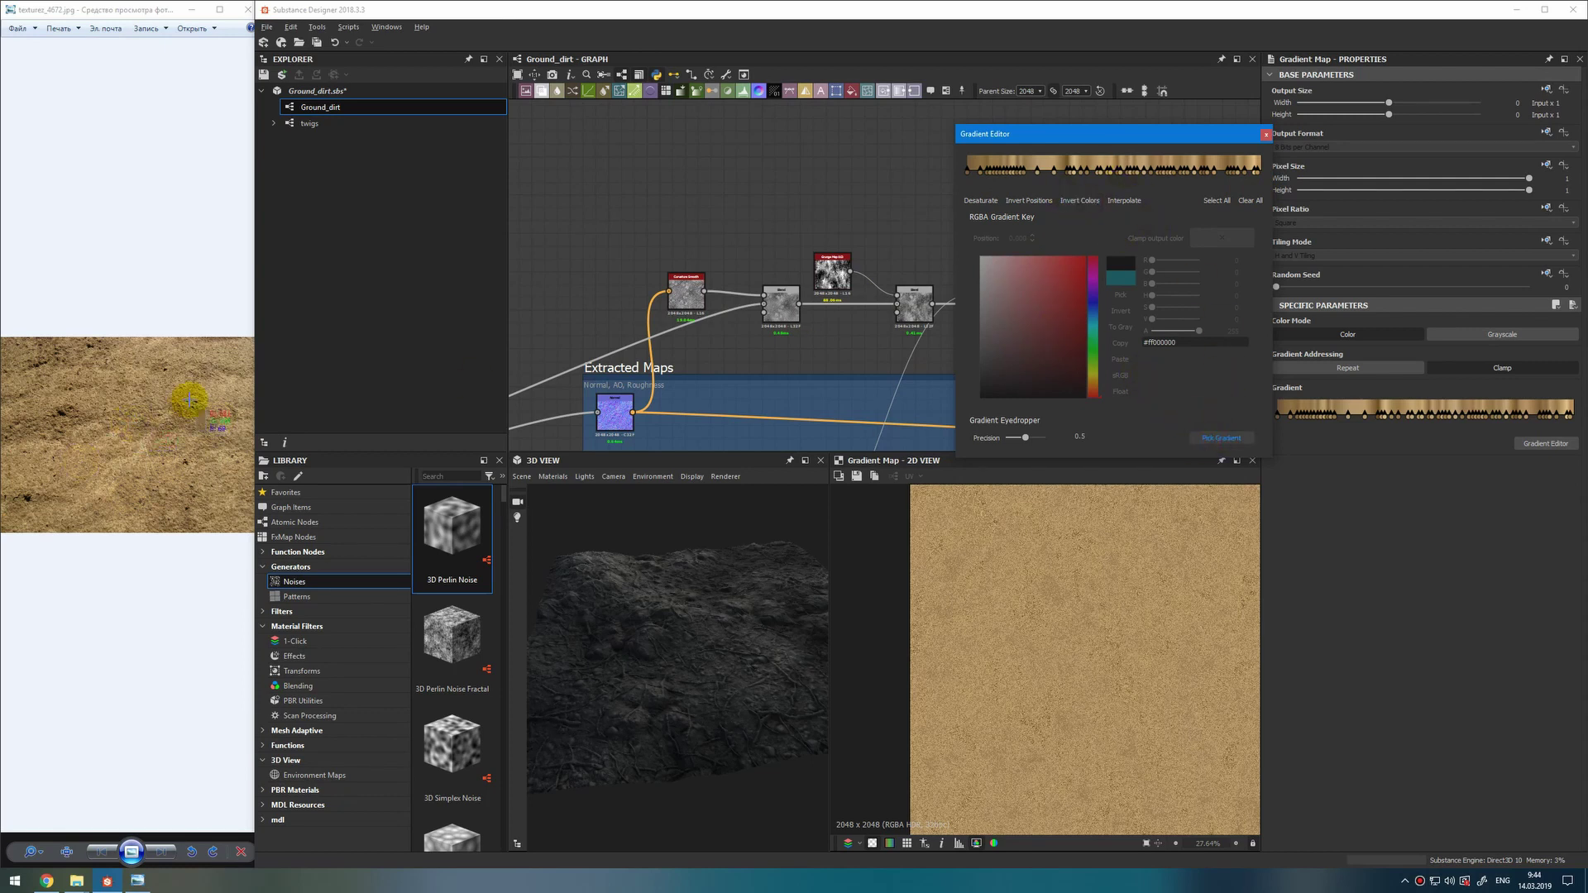
left_click_drag(150, 443, 157, 430)
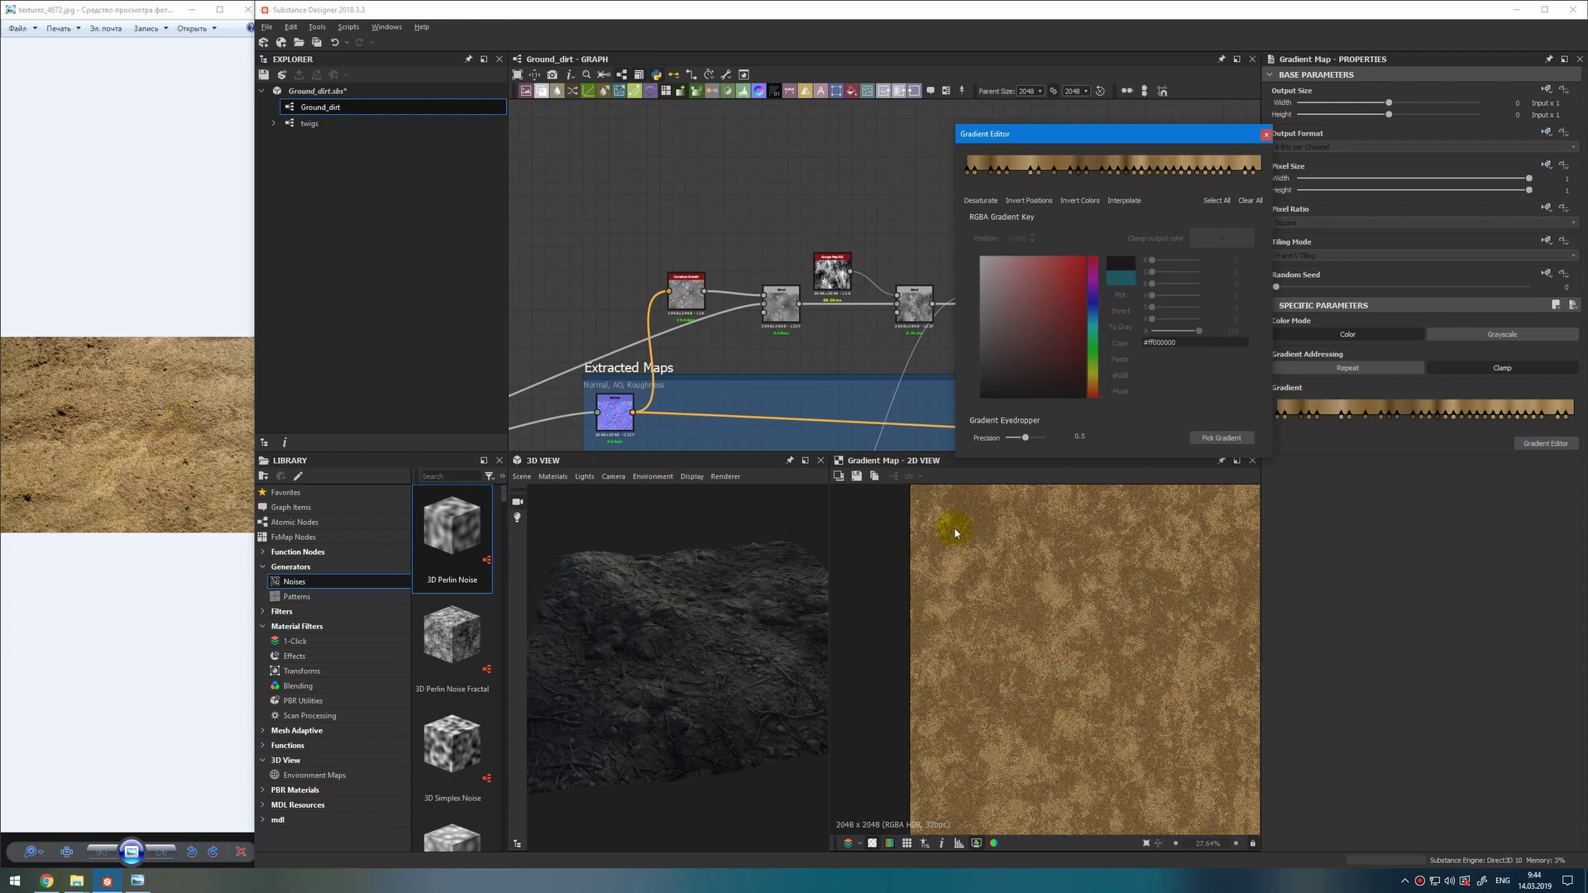
scroll(149, 433, "up", 2)
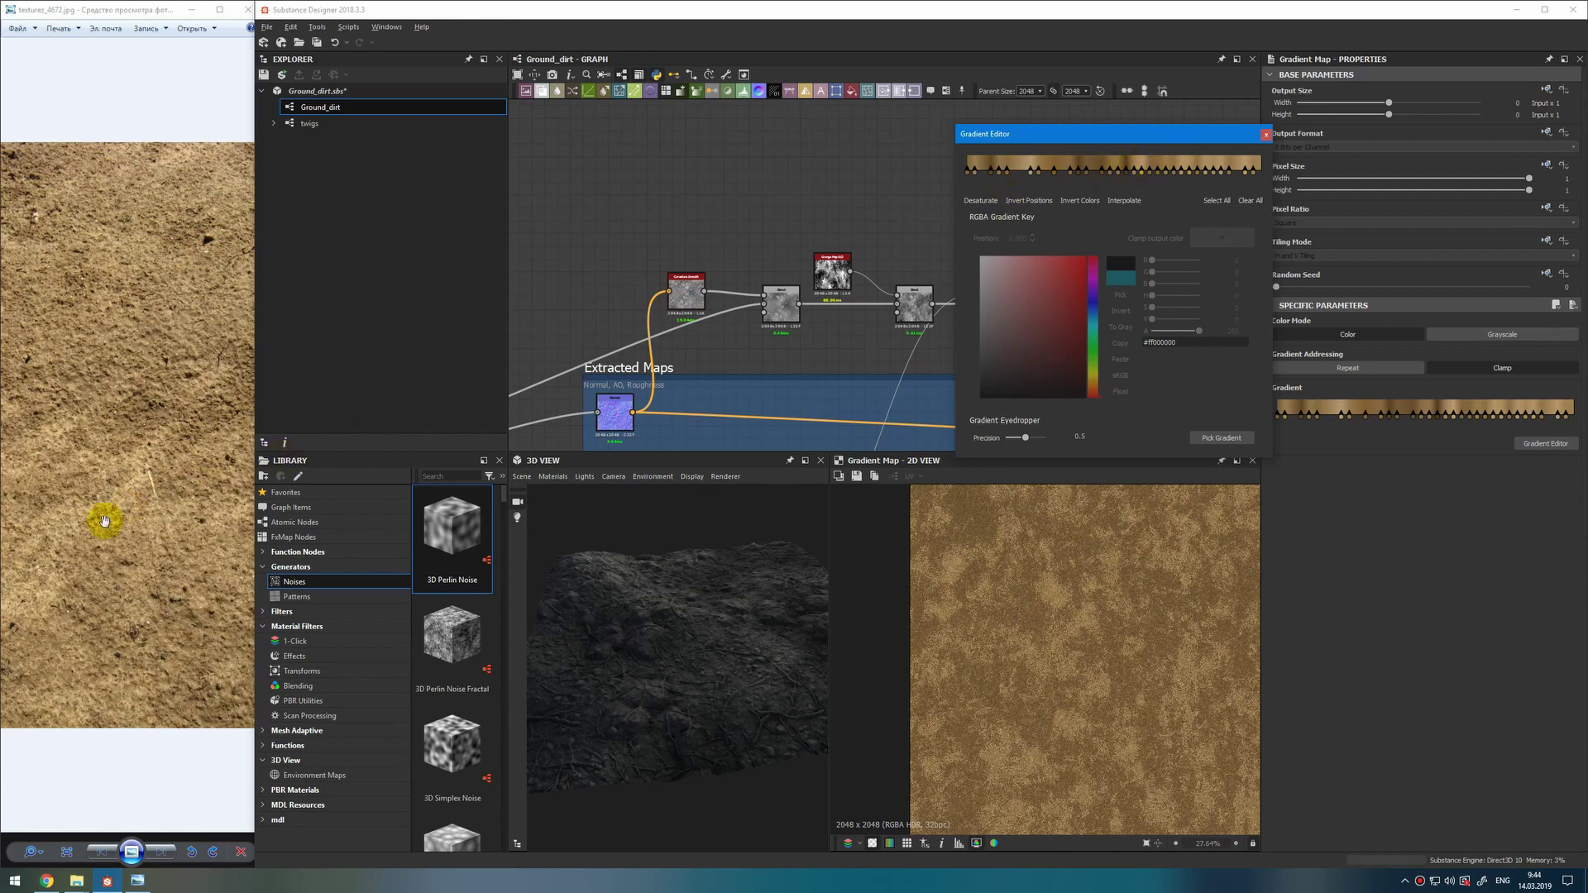
scroll(106, 524, "up", 1)
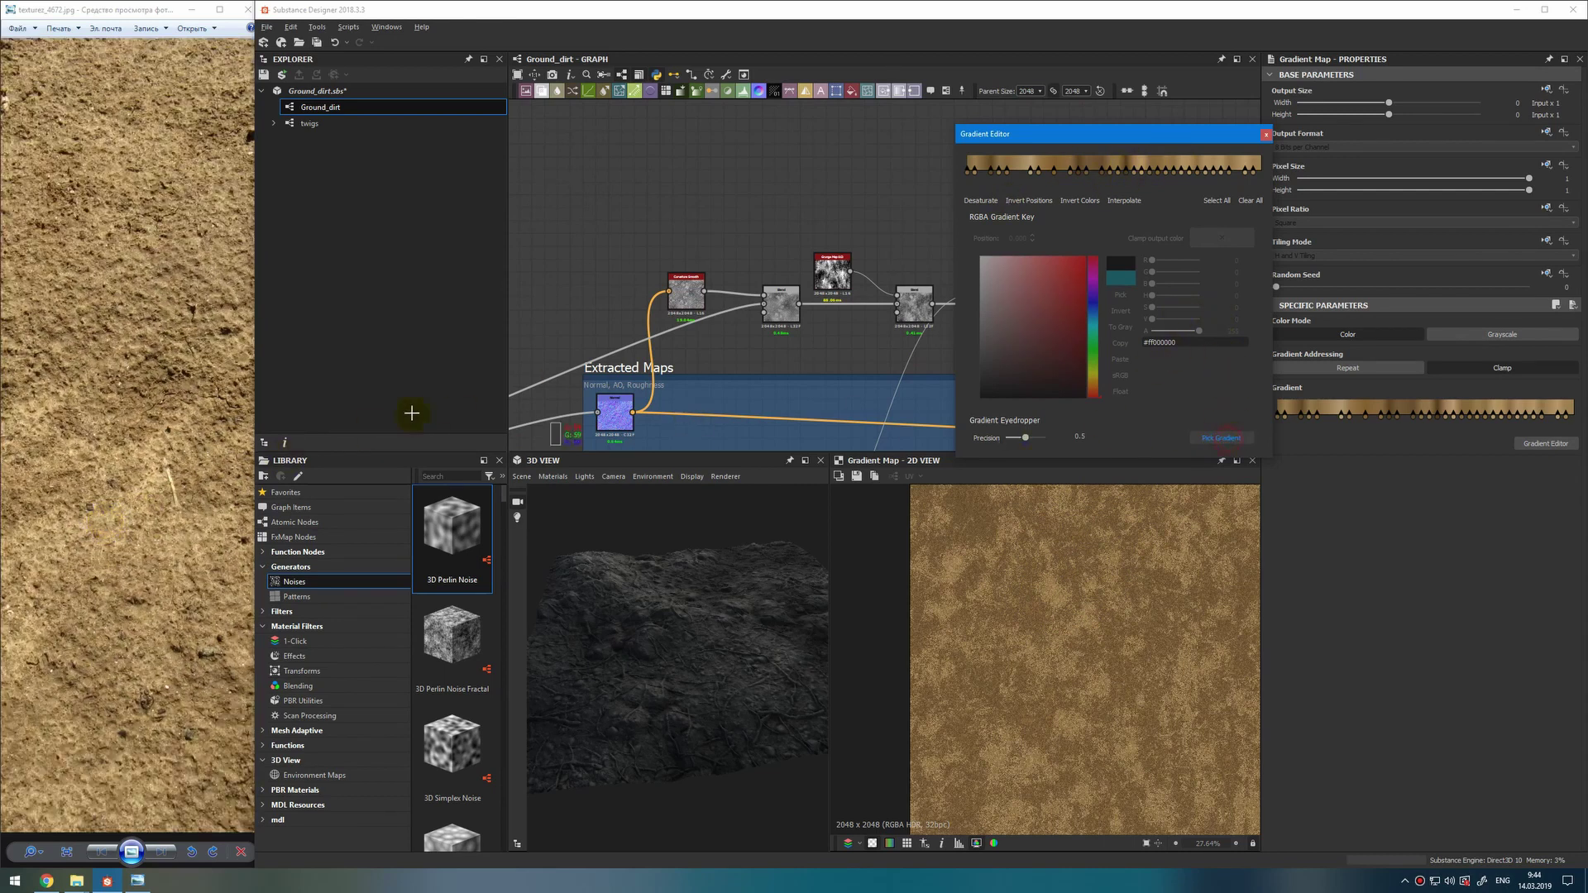
left_click_drag(66, 463, 220, 542)
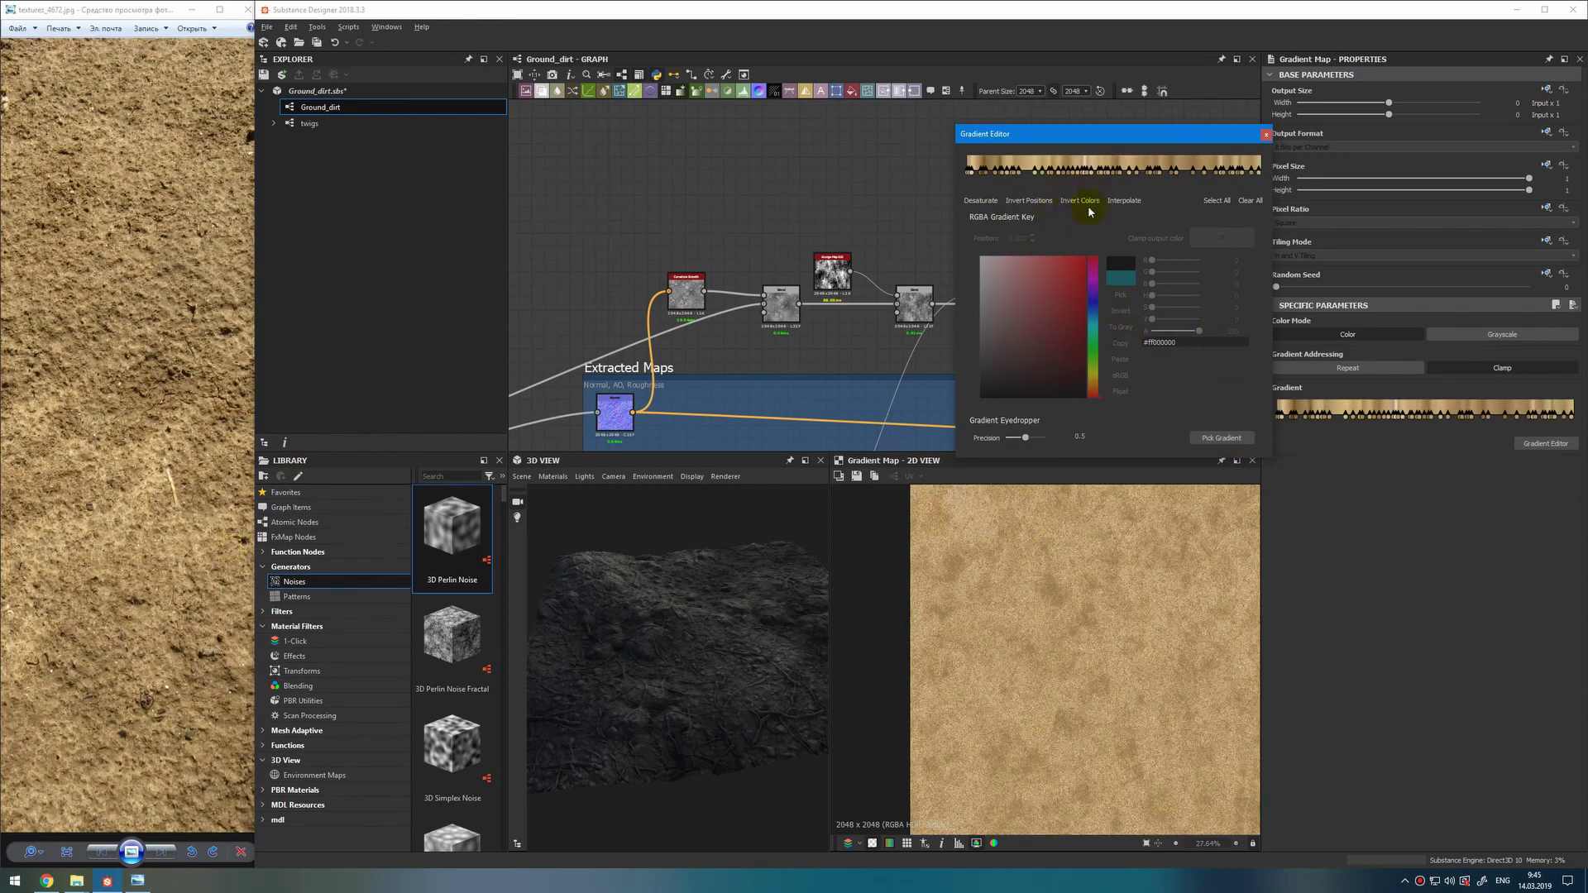
left_click(1017, 148)
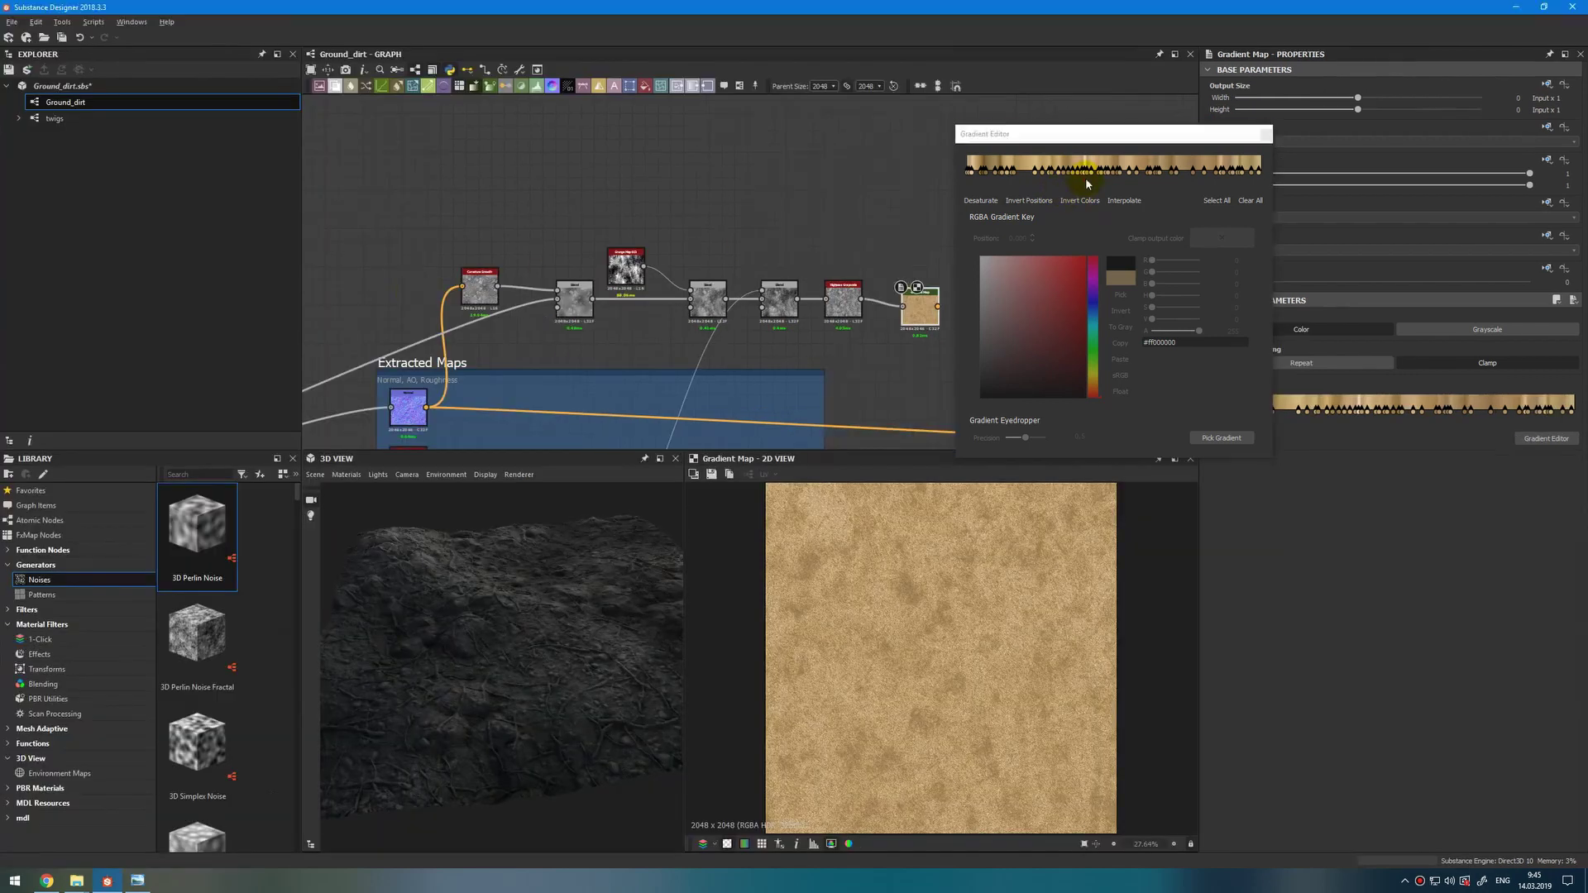
left_click_drag(1085, 177, 939, 153)
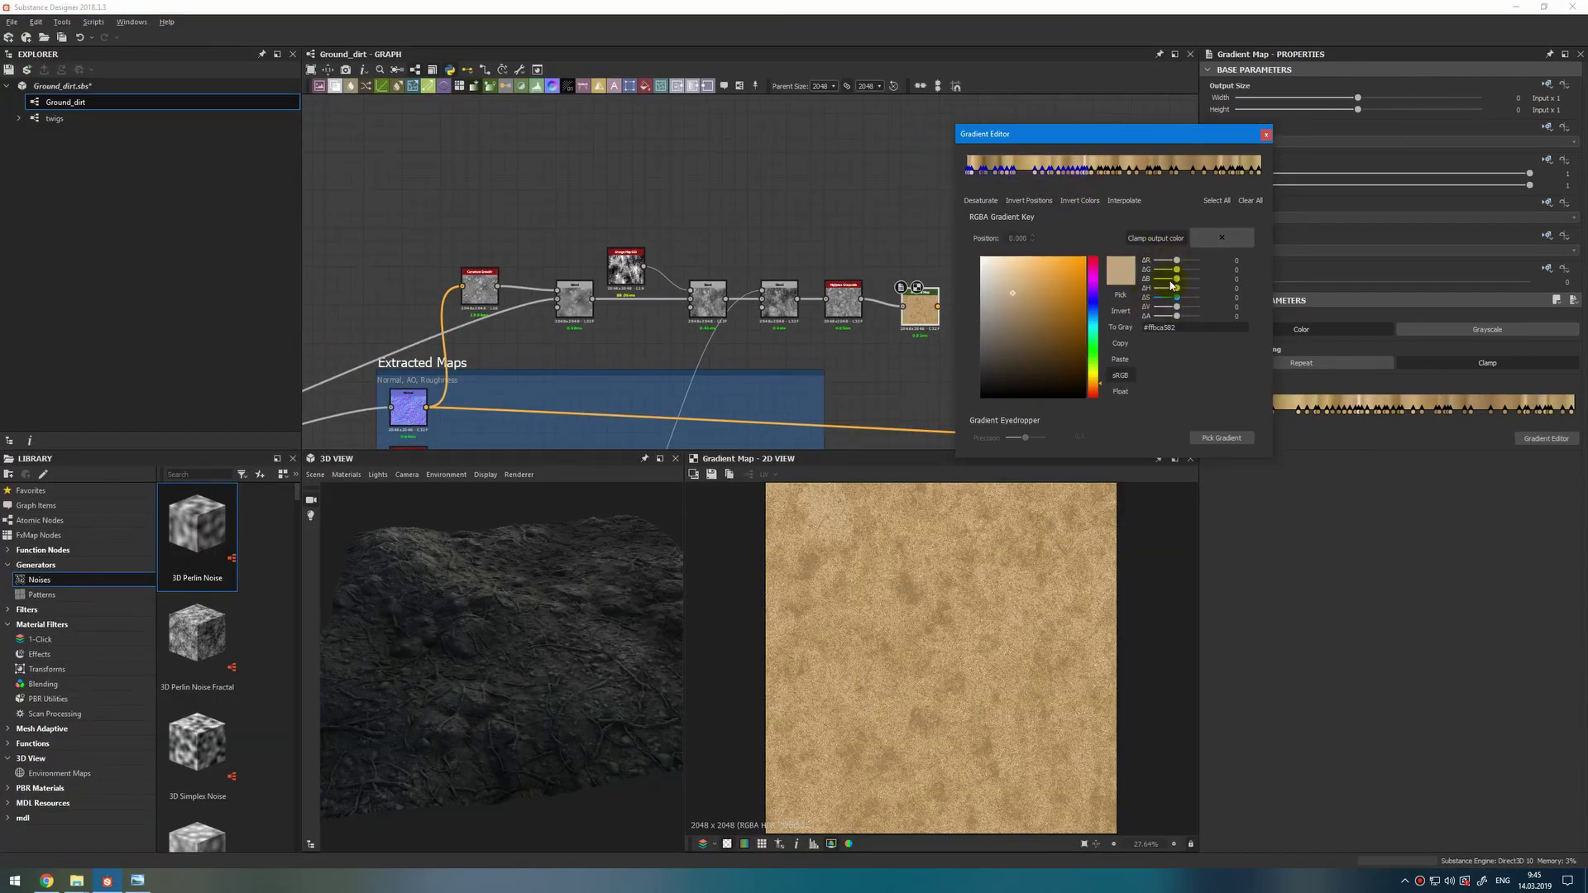
Undo a trial darkening of the keys, inspect the 0.390 key, and close the editor.
left_click_drag(1176, 311, 1173, 312)
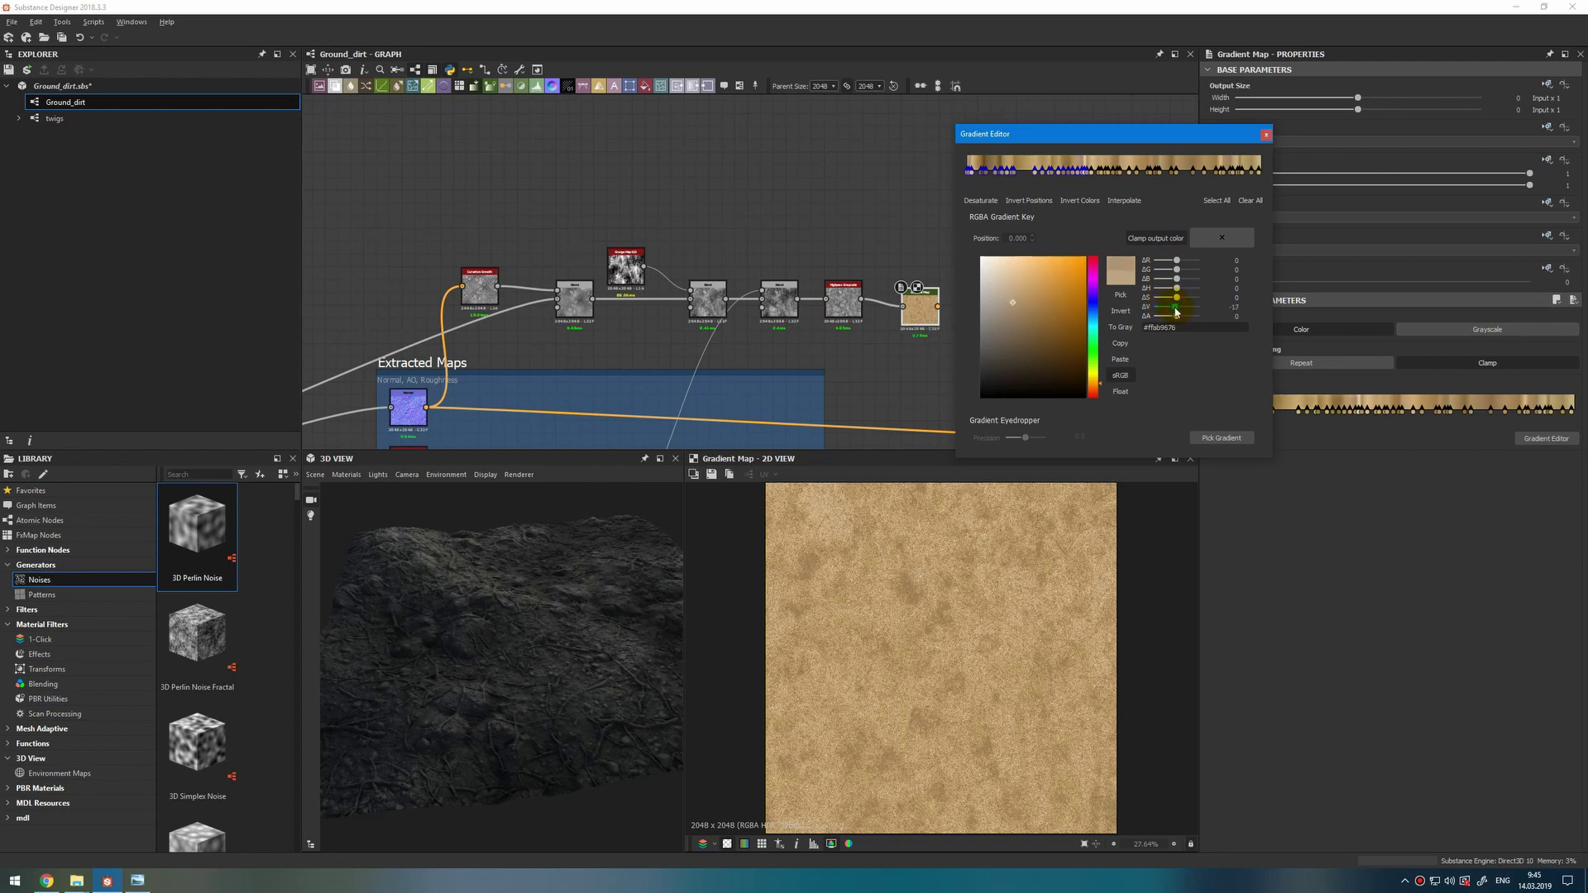
key("ctrl+z")
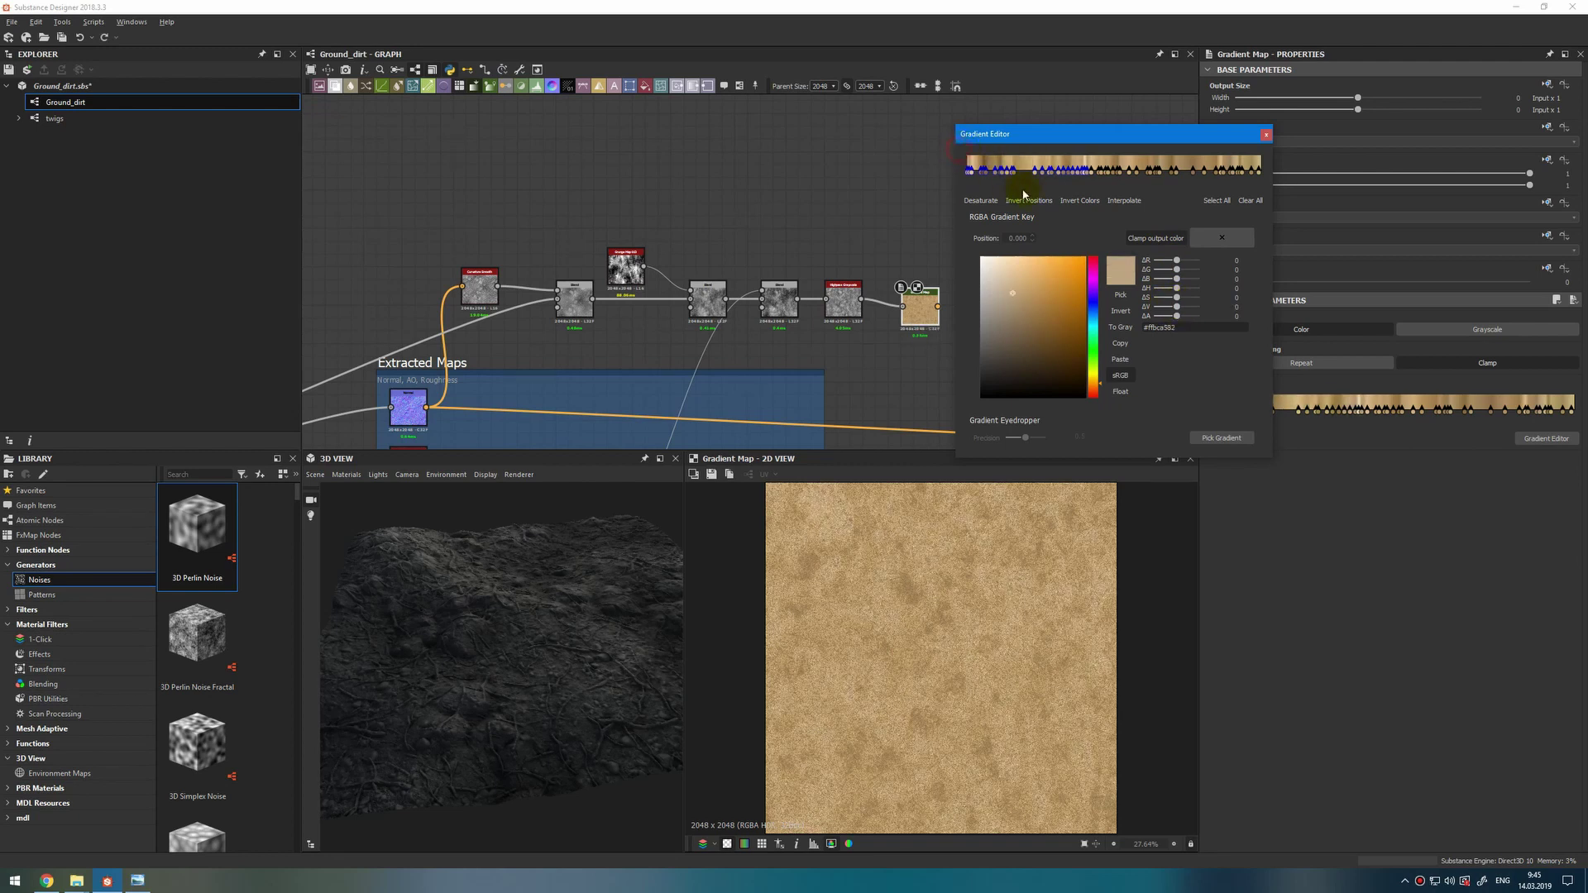
left_click(1031, 184)
left_click_drag(1182, 311, 1170, 311)
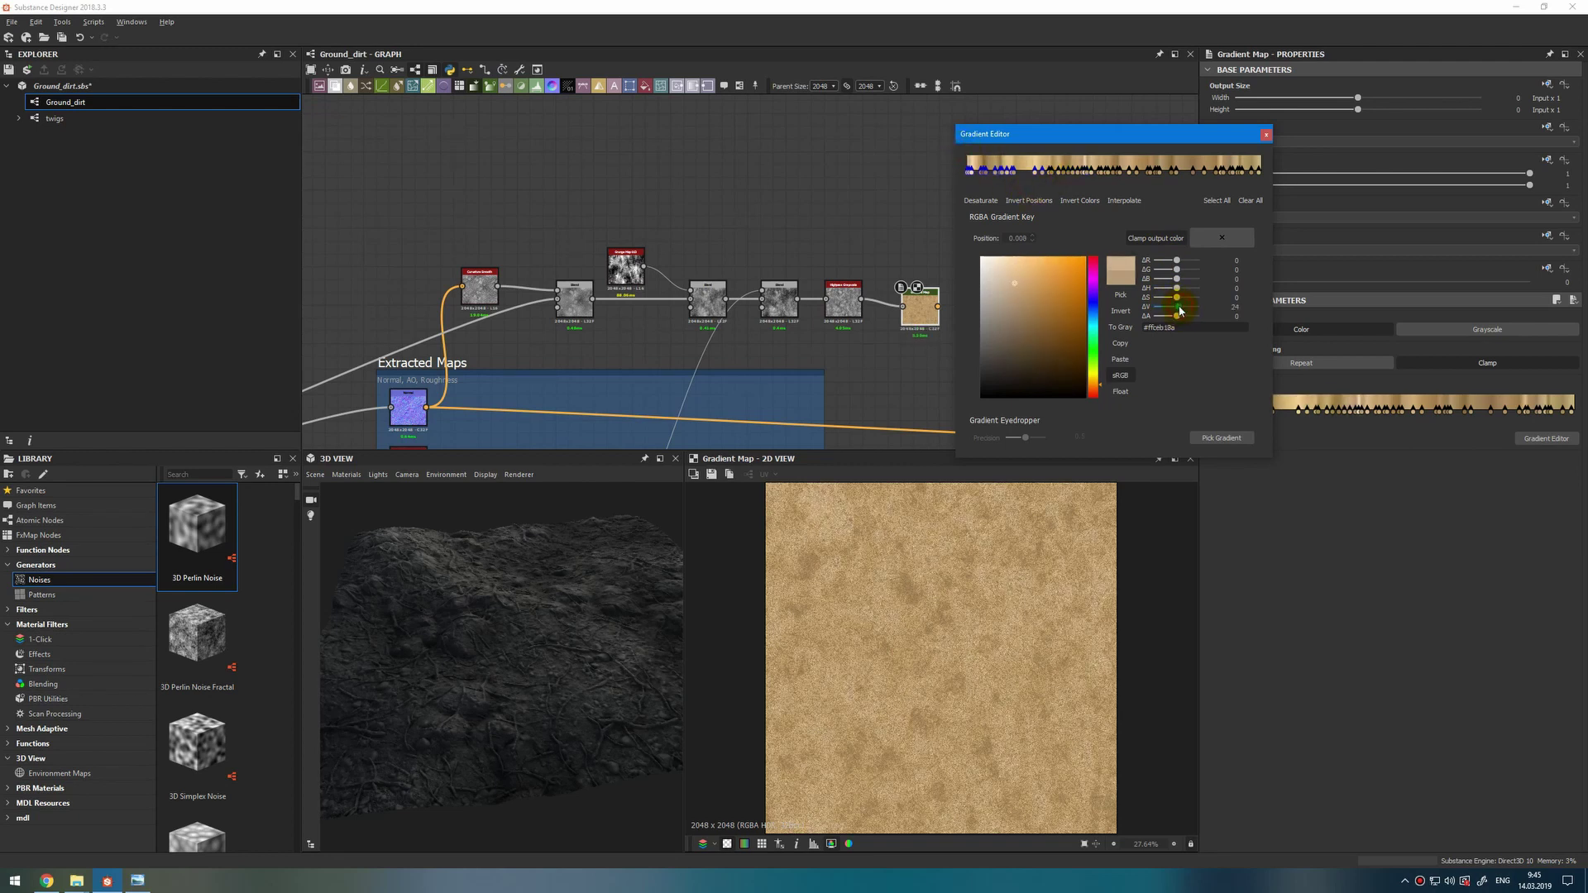
left_click(1082, 170)
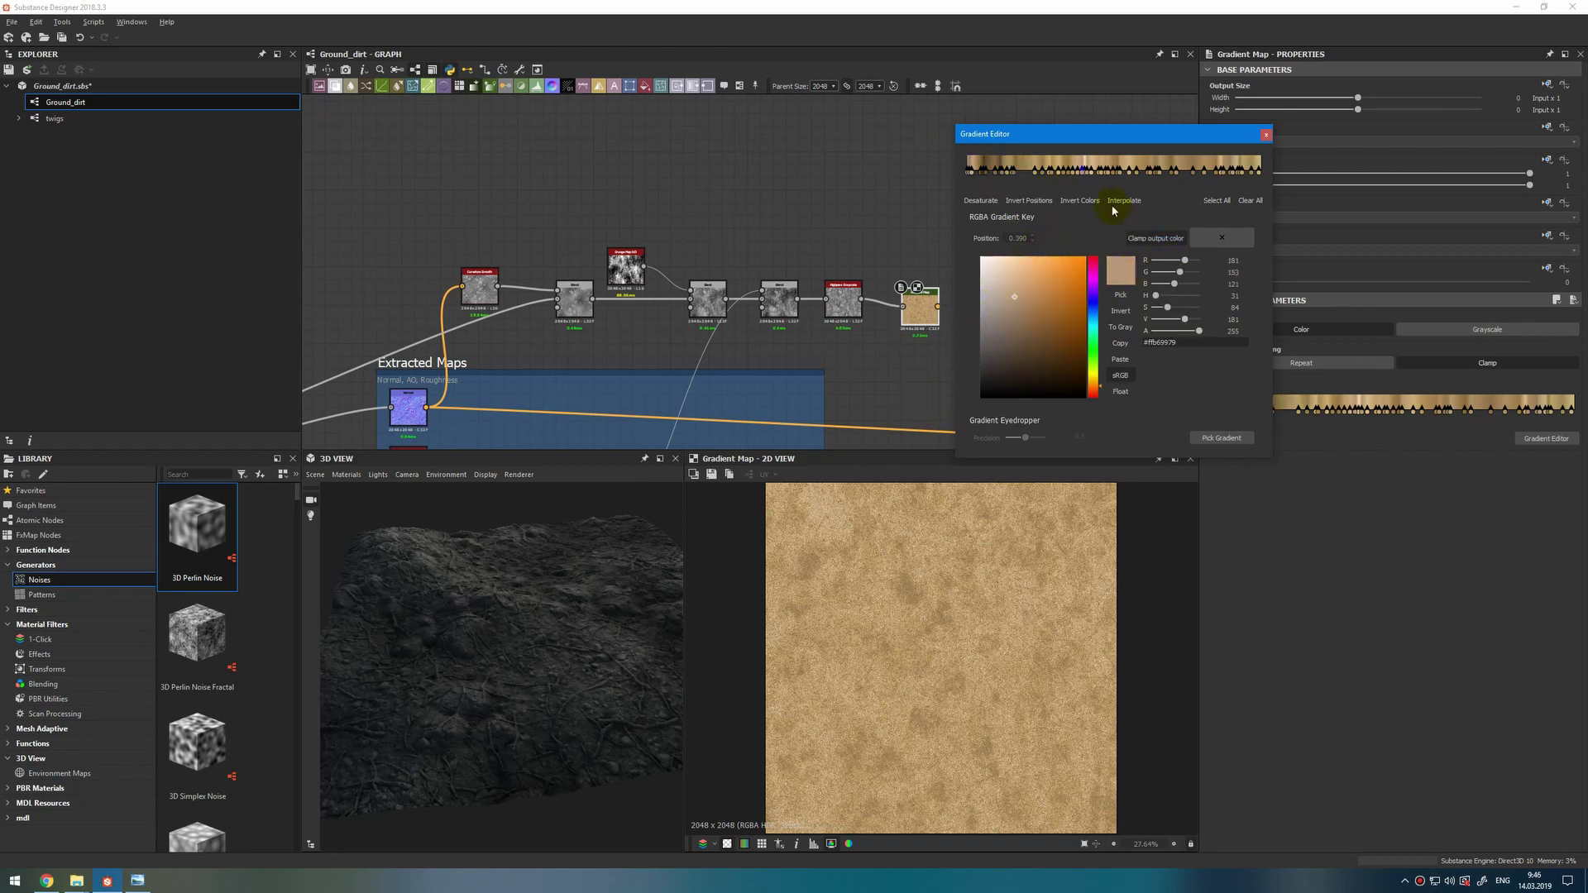
left_click(1265, 134)
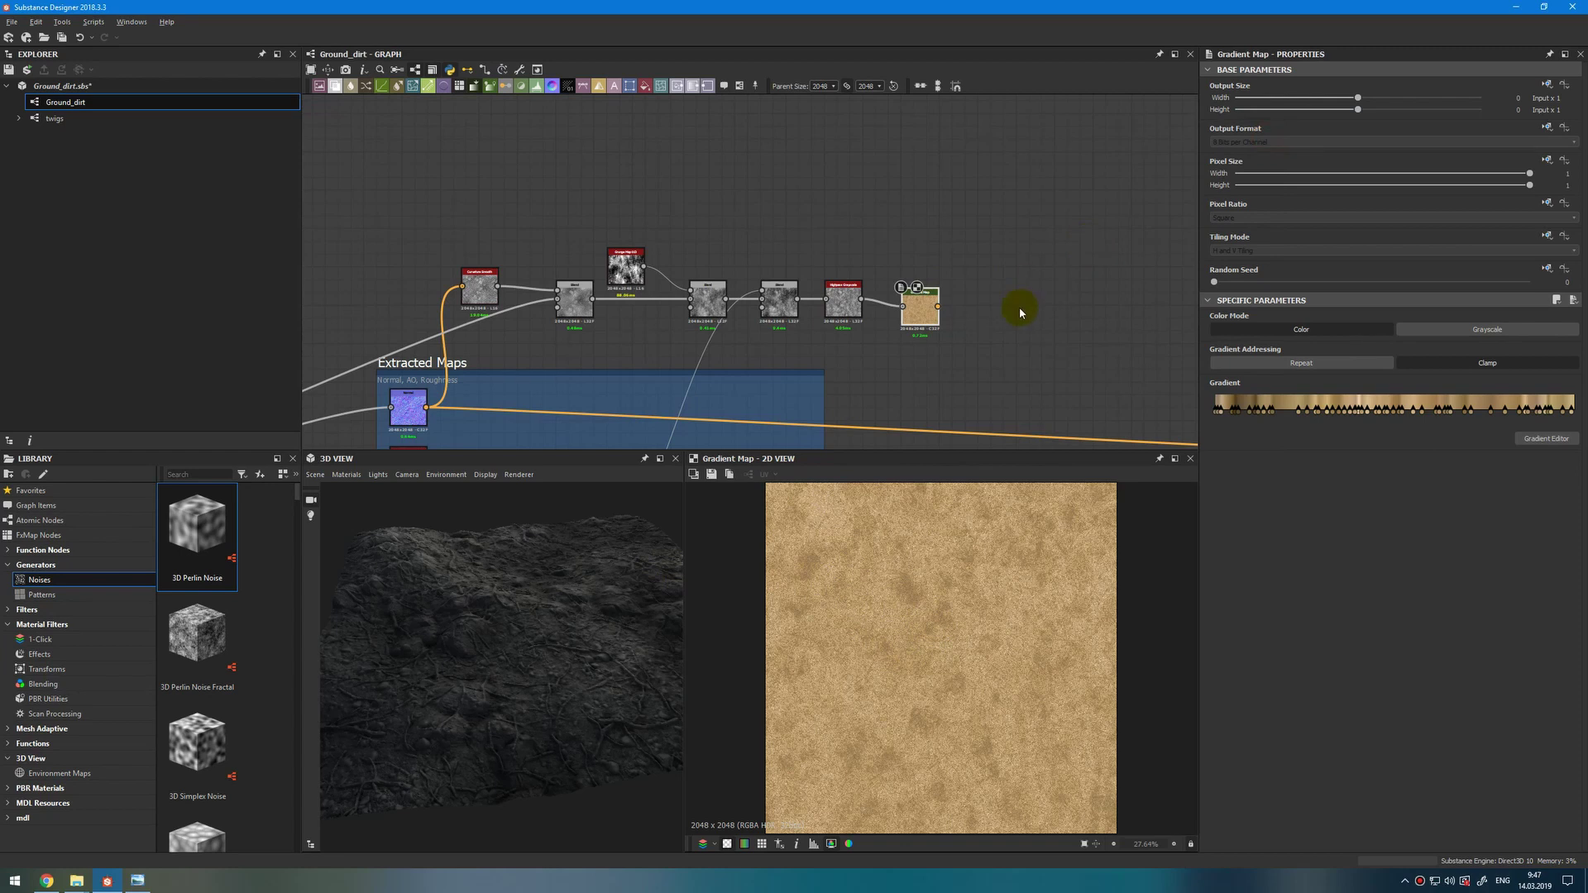
Wire the brown Gradient Map output into the pbr_base_material Base Color input.
scroll(797, 230, "down", 2)
scroll(929, 256, "down", 2)
scroll(1053, 290, "down", 1)
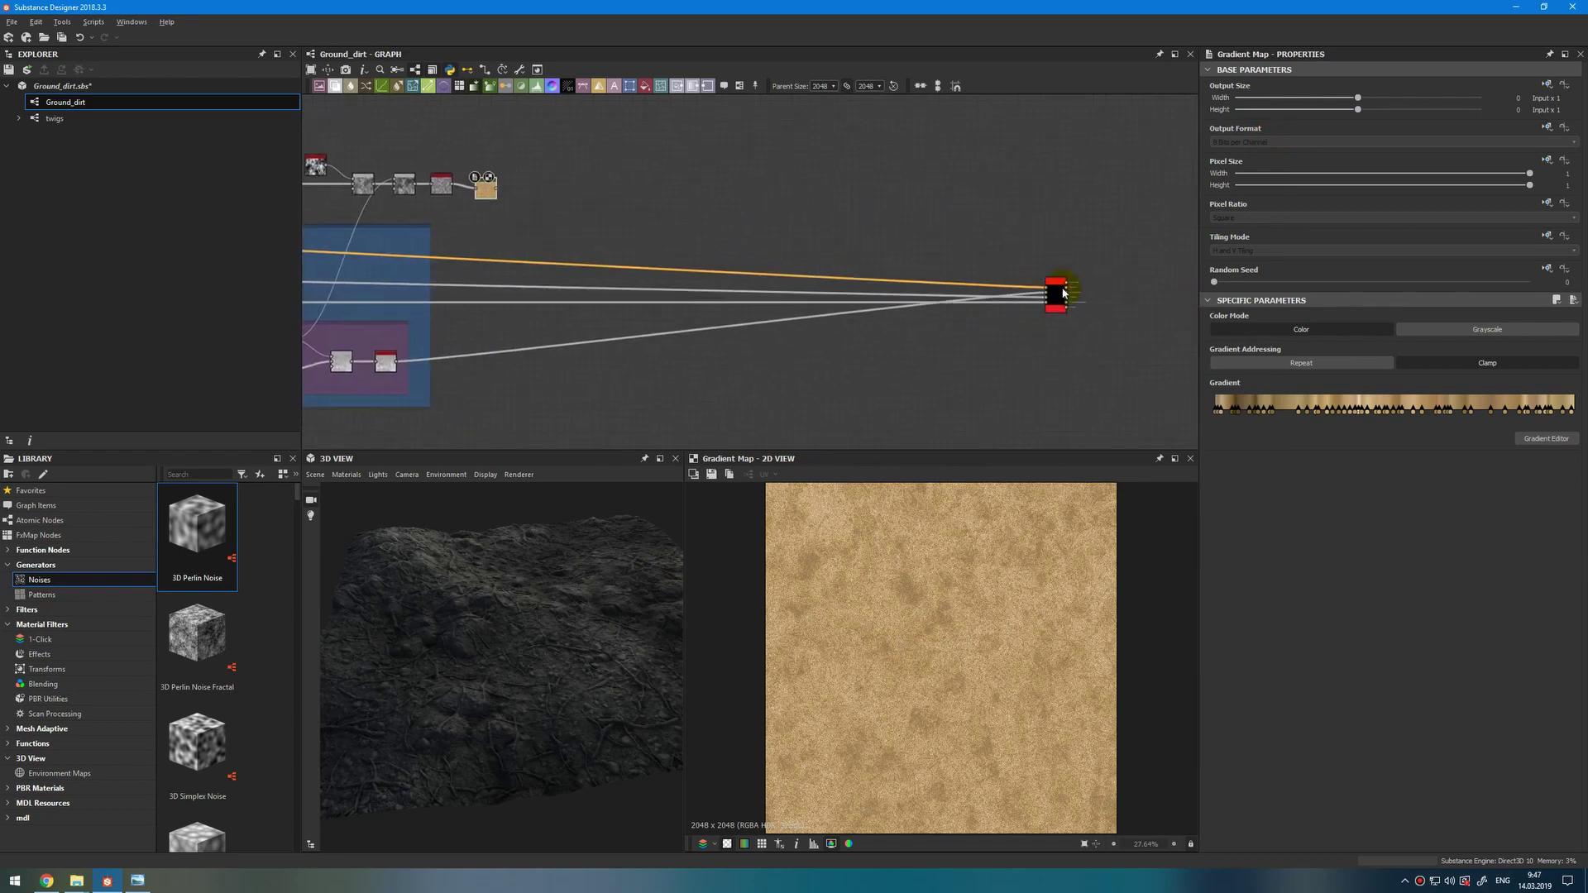
scroll(1050, 290, "up", 5)
double_click(1051, 290)
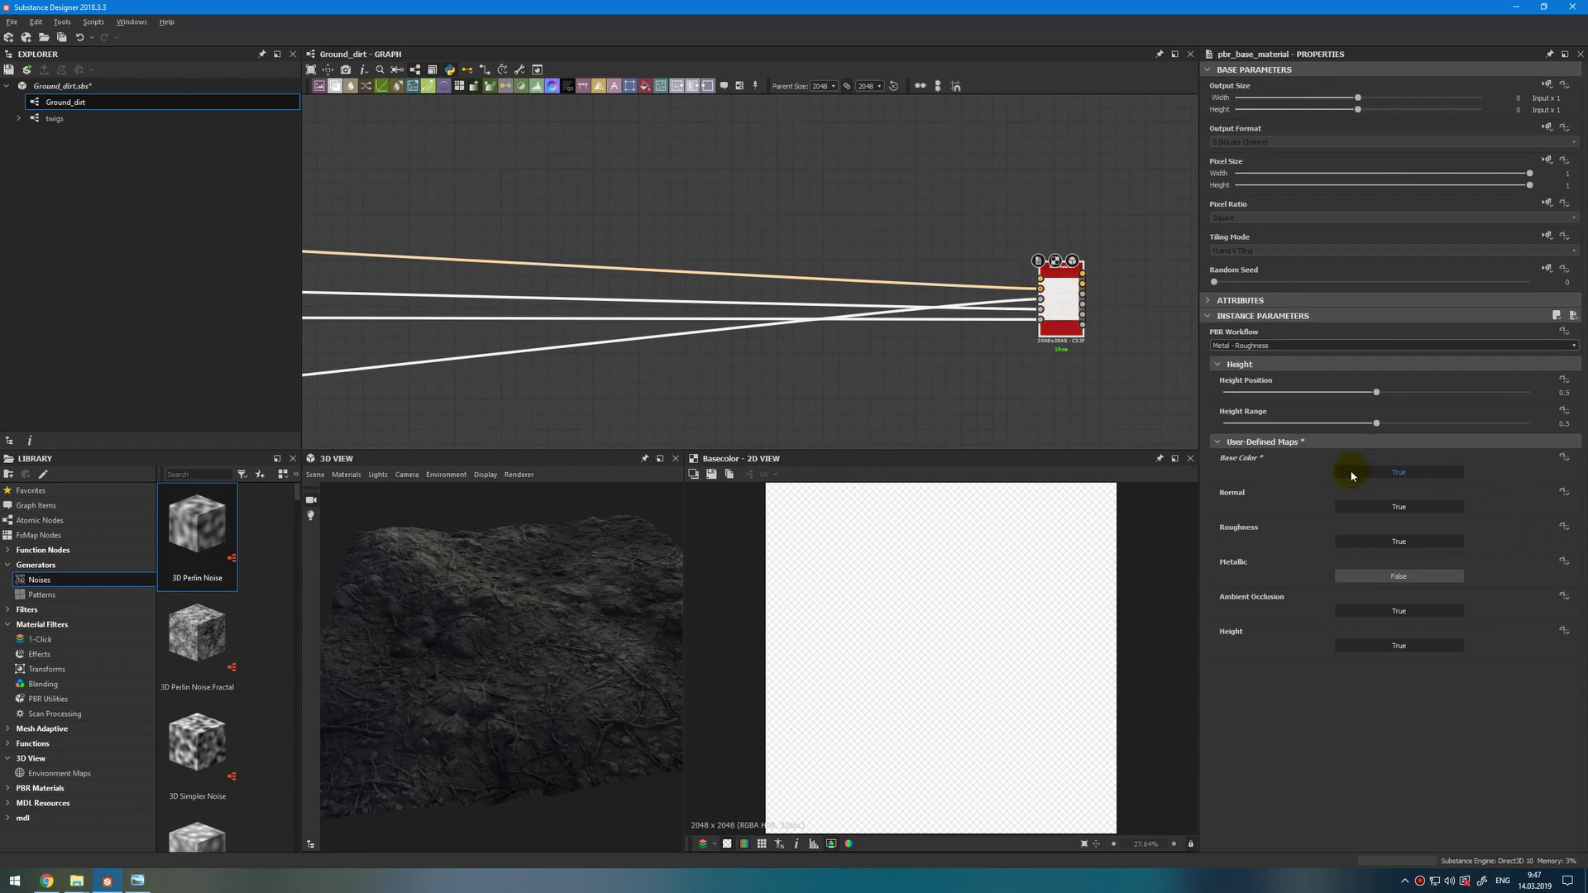
scroll(1008, 319, "down", 2)
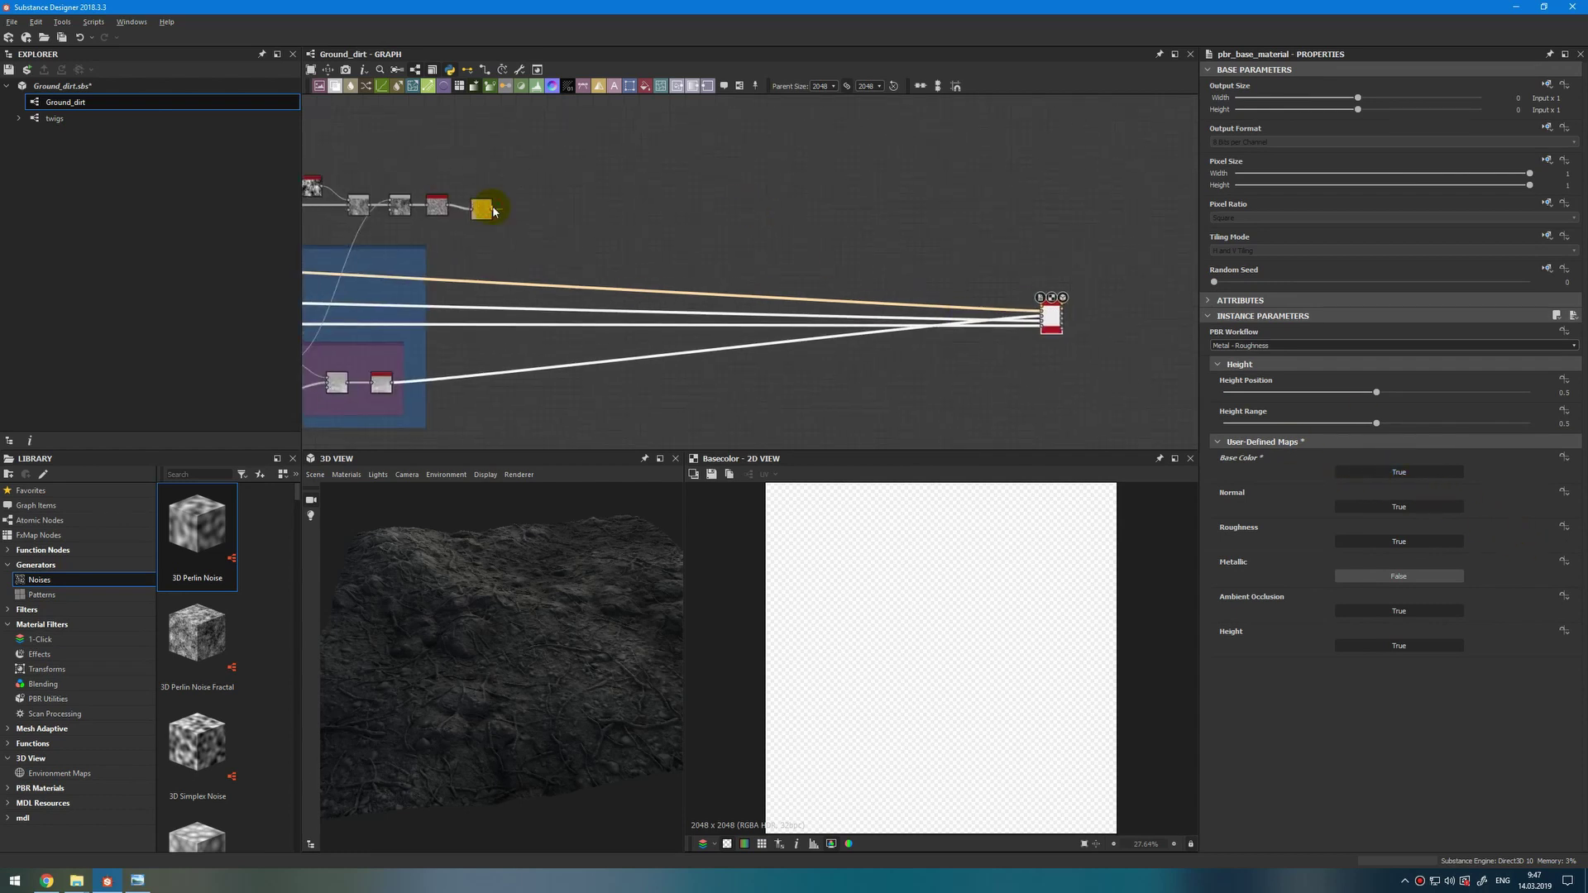
left_click_drag(494, 212, 1043, 308)
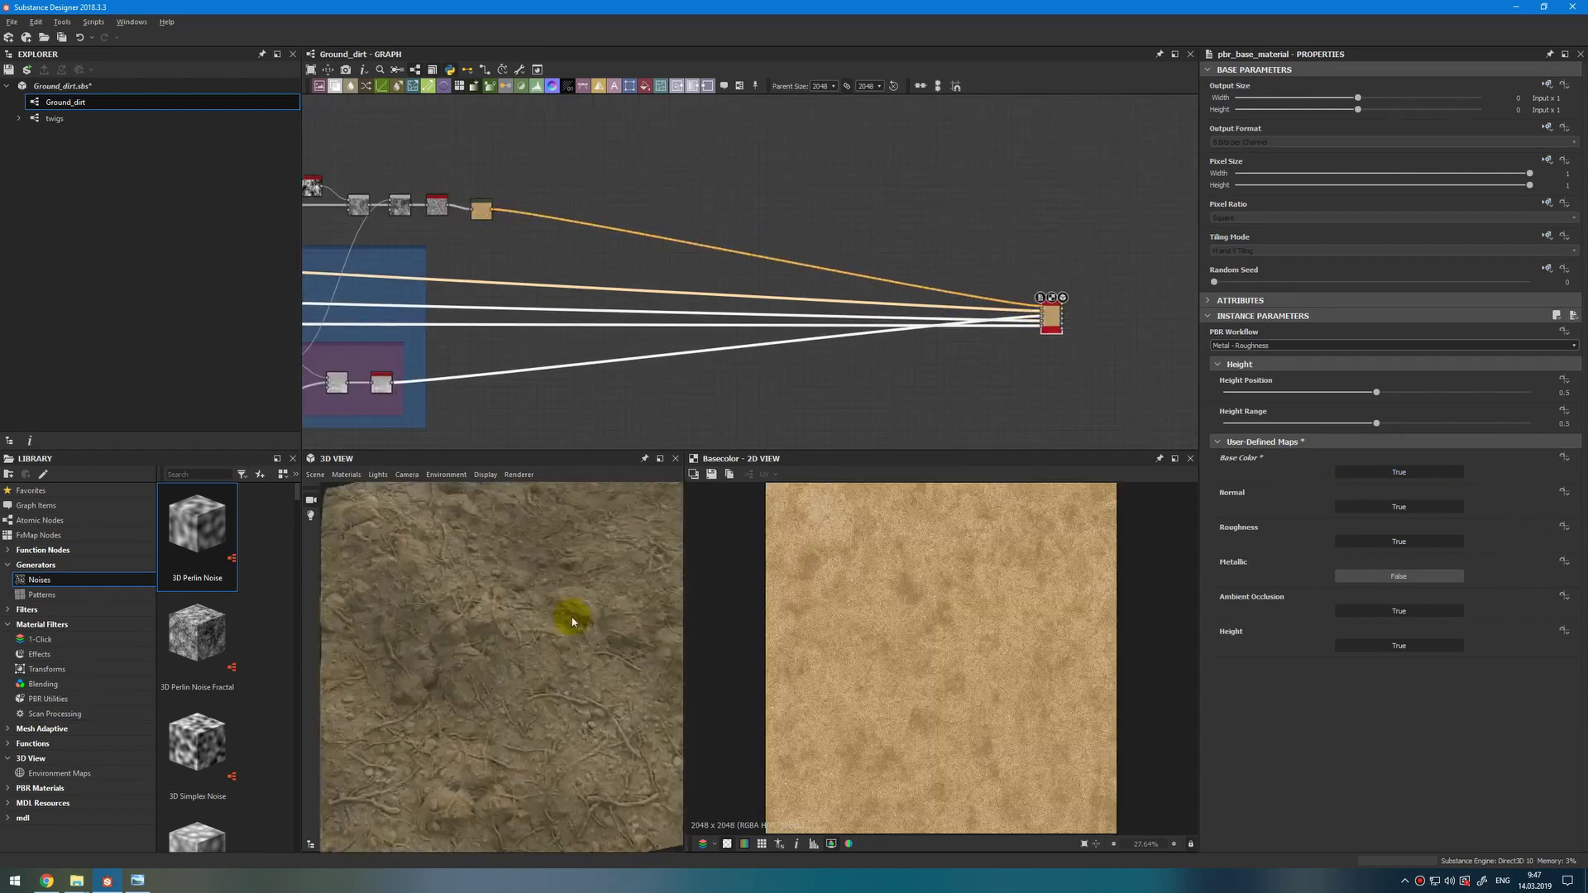
Orbit the terrain preview to inspect the brown dirt, then select the Gradient Map node.
mouse_move(573, 622)
left_mouse_down()
mouse_move(567, 577)
mouse_move(610, 606)
mouse_move(549, 646)
left_mouse_up()
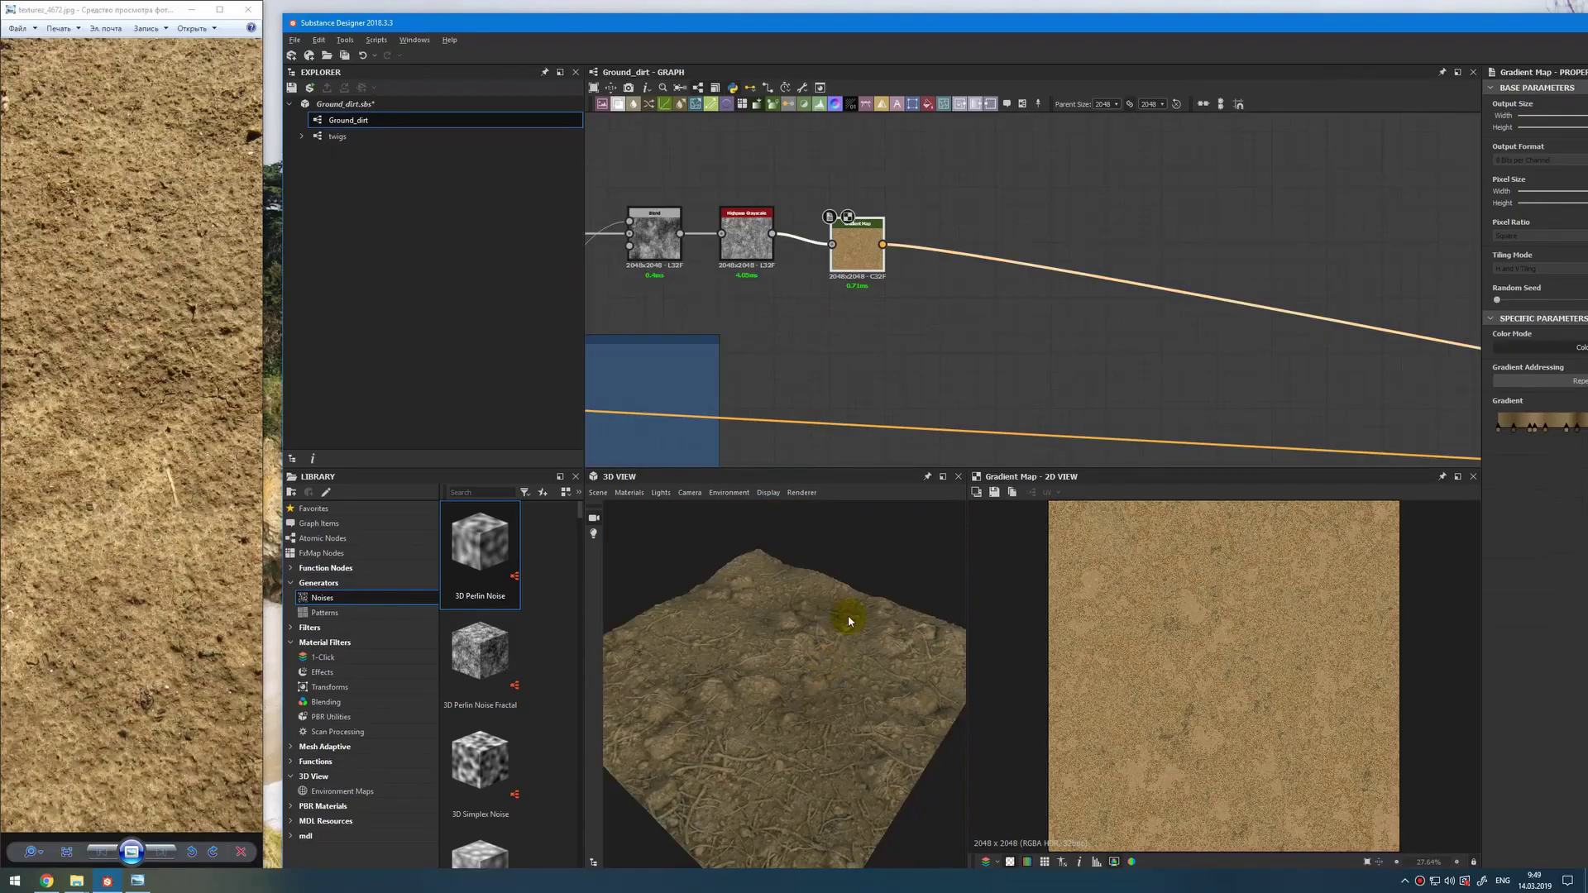
left_click_drag(778, 713, 829, 663)
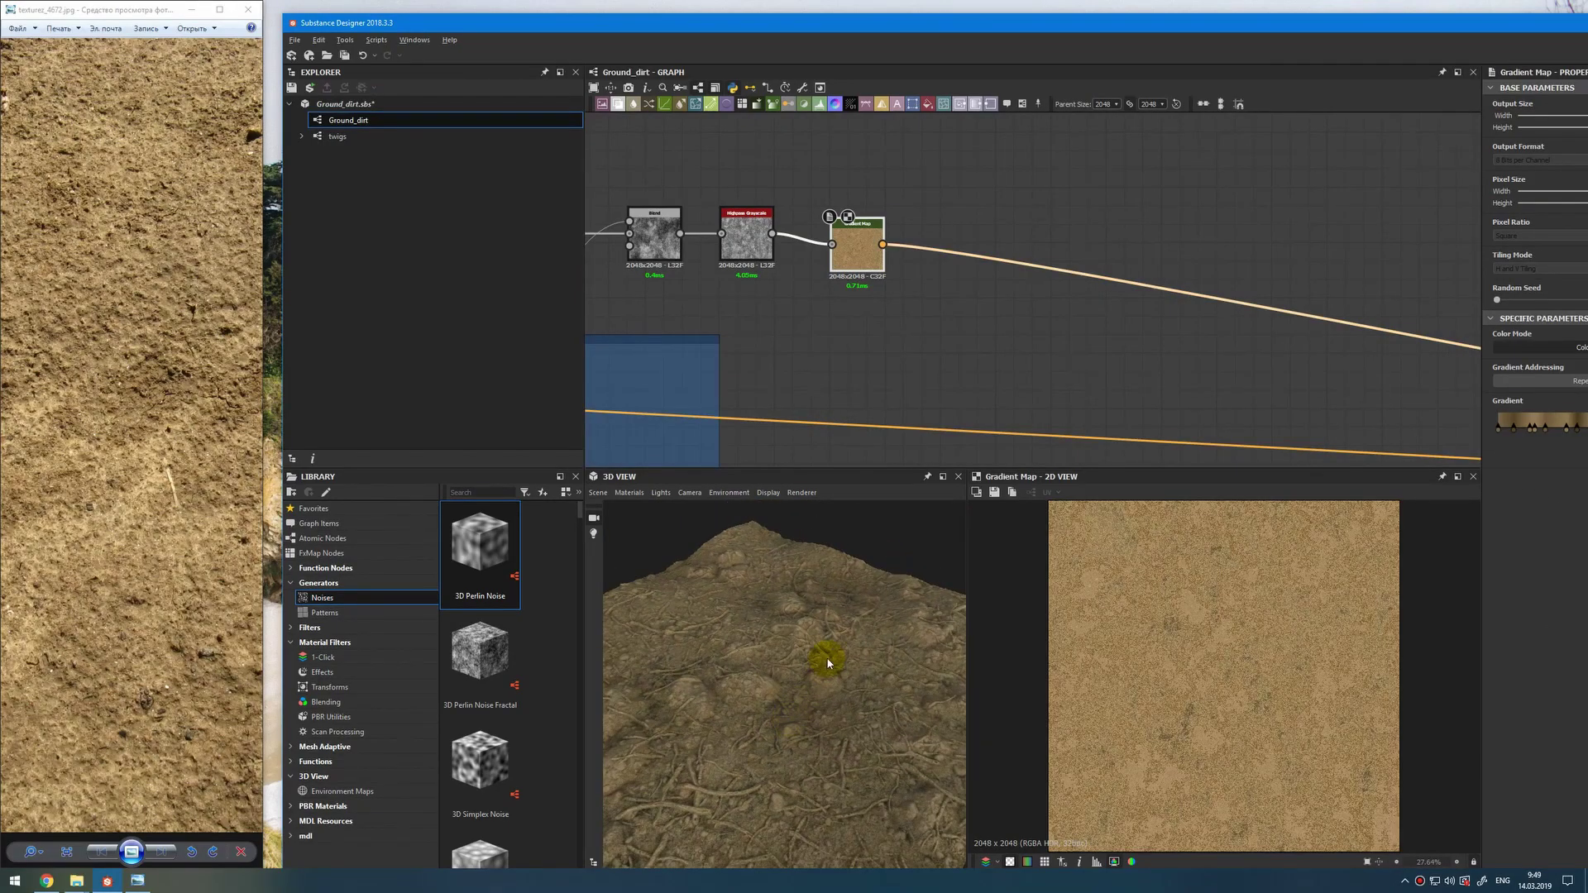
scroll(910, 310, "down", 3)
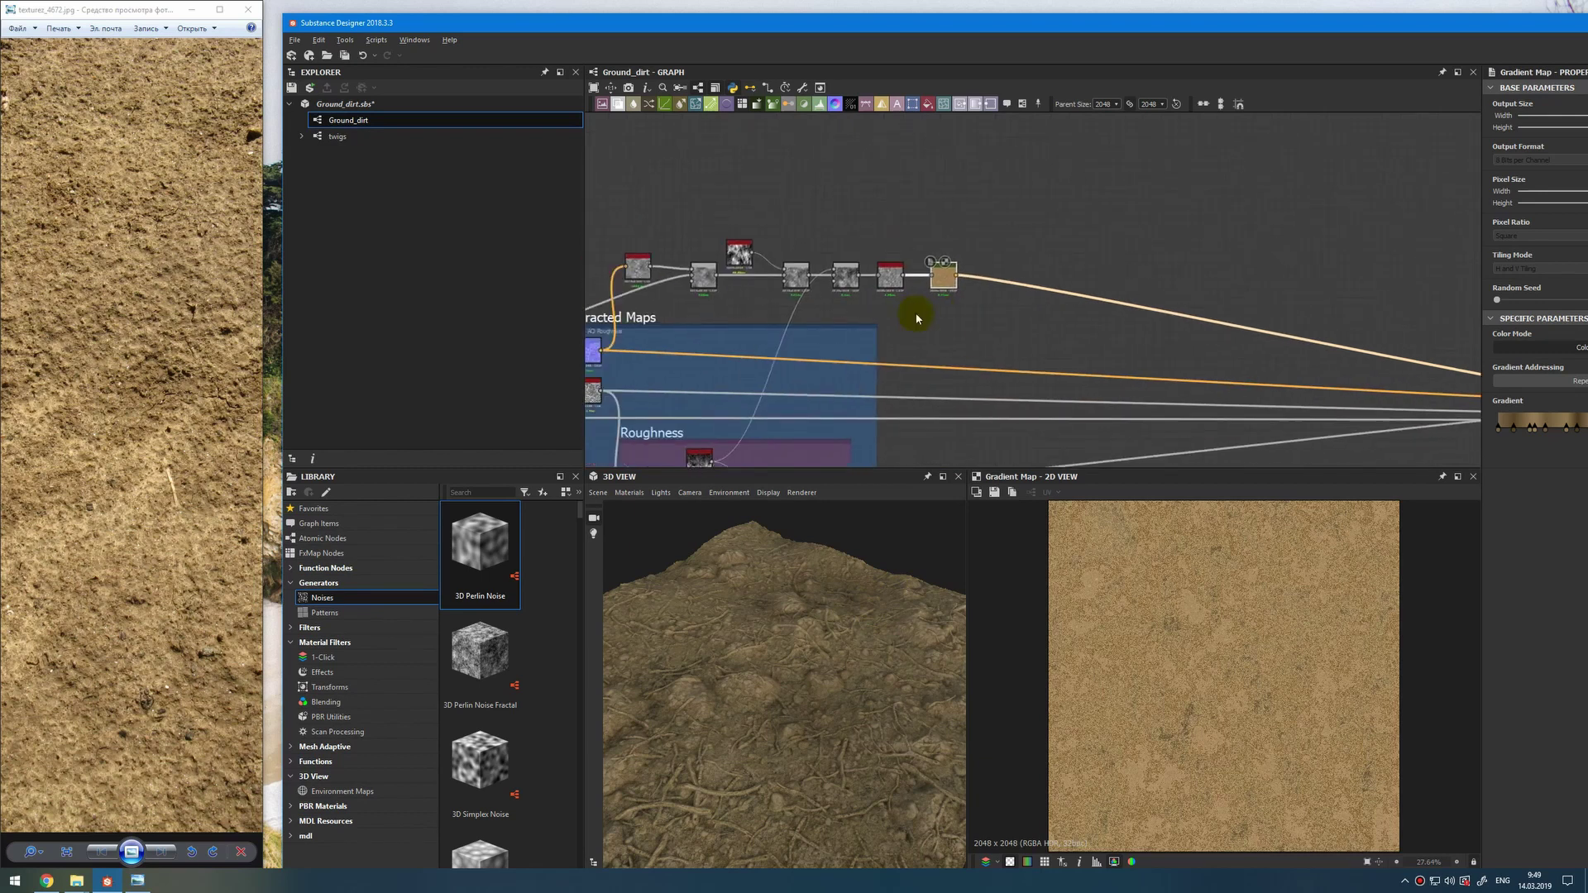
left_click(639, 276)
scroll(1028, 259, "up", 3)
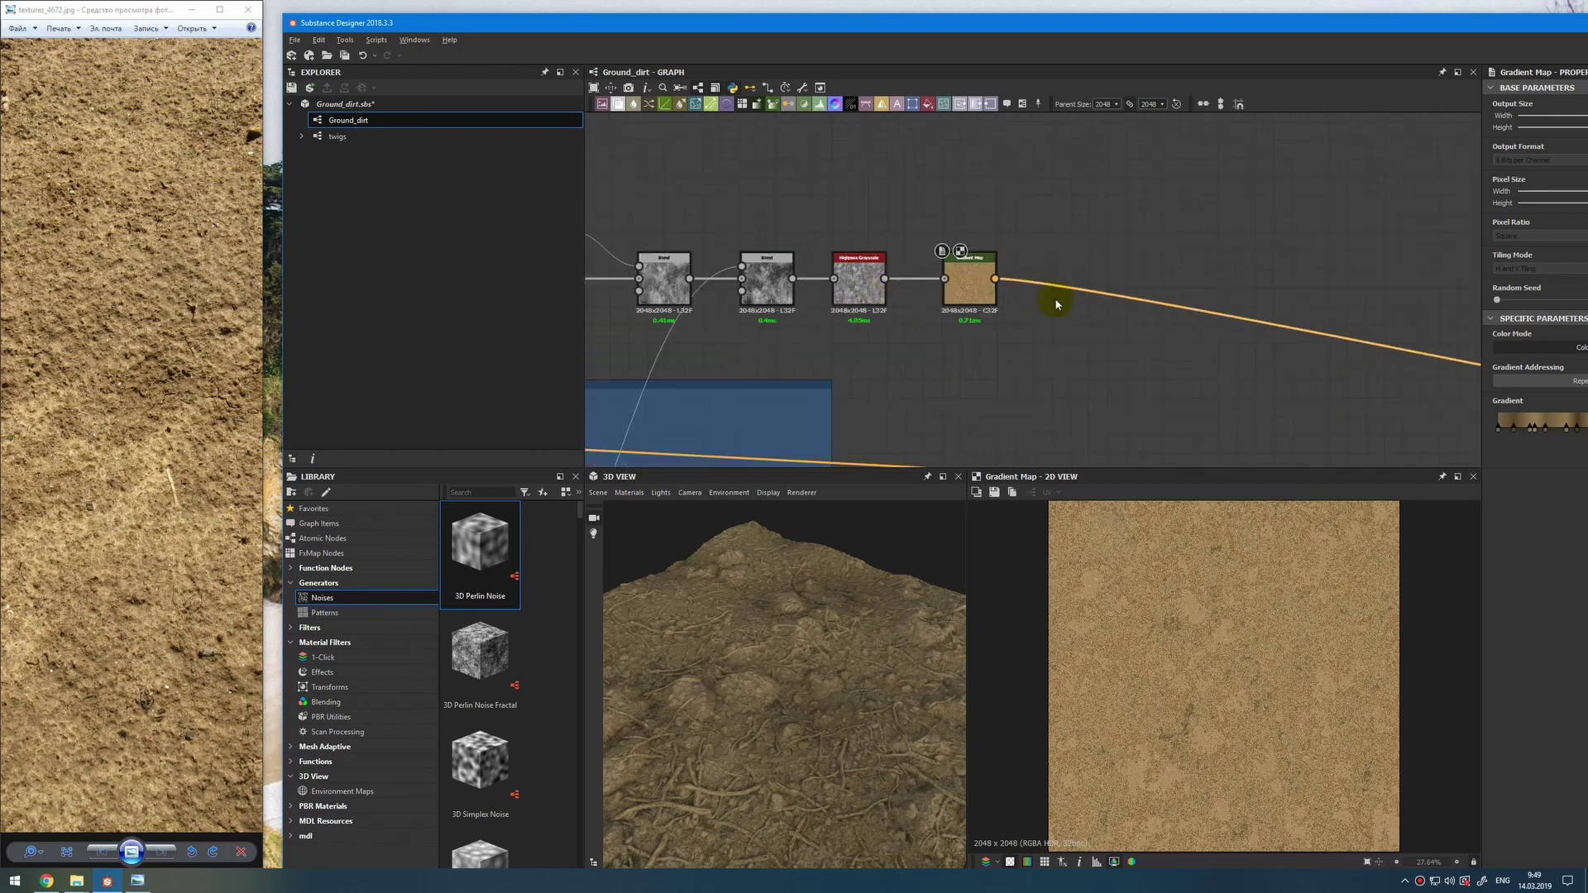
Add a Blend node after the brown Gradient Map and wire the Gradient Map into it.
right_click(1039, 244)
left_click(1069, 263)
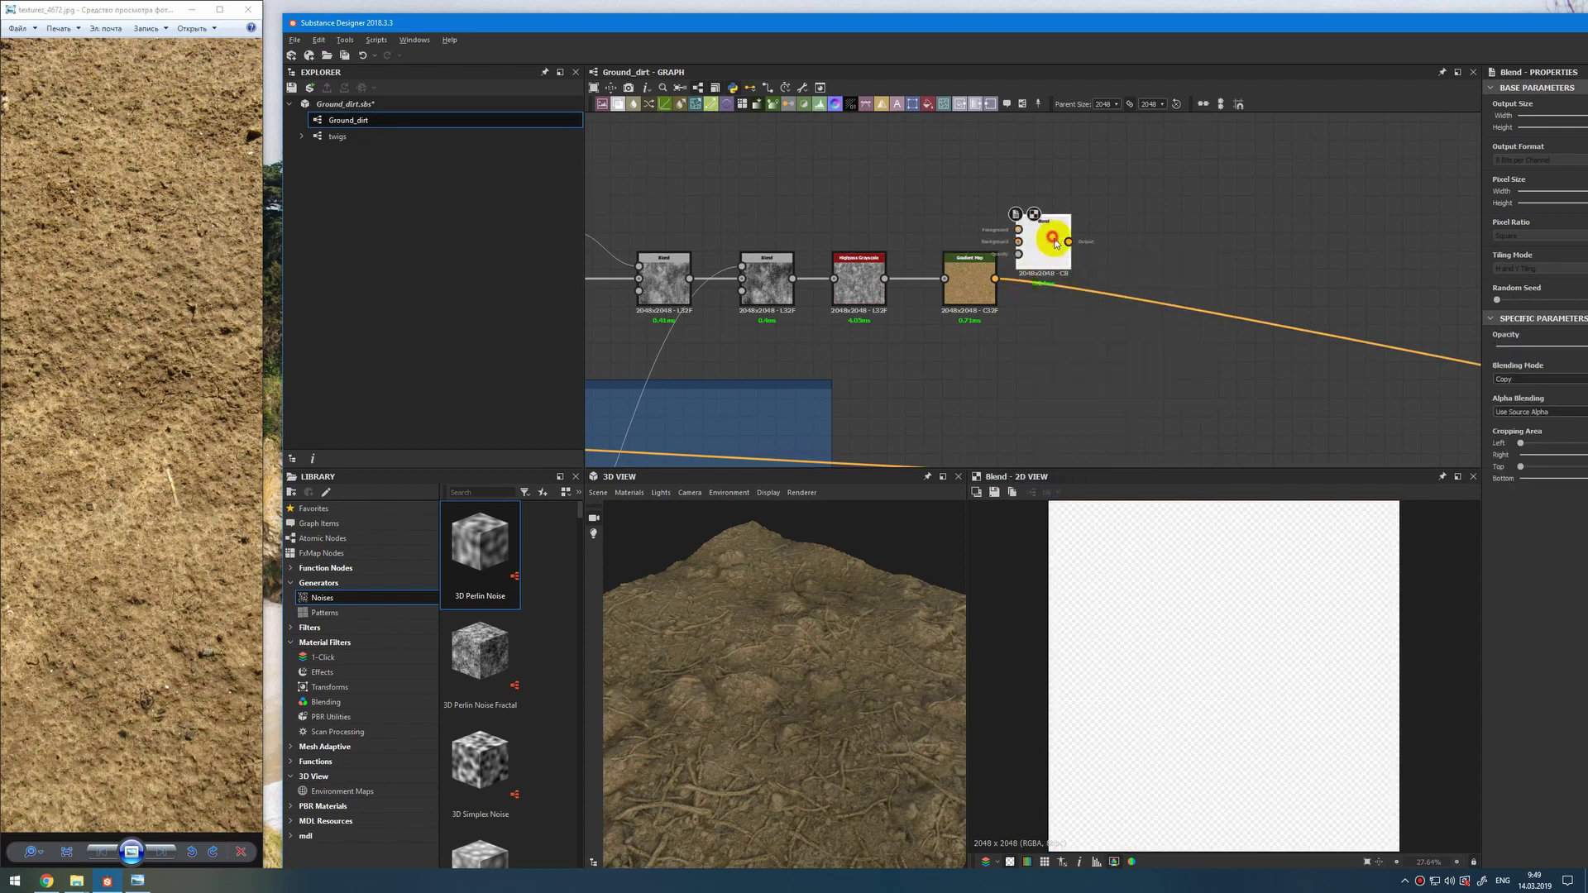
mouse_move(995, 279)
left_mouse_down()
mouse_move(1025, 253)
mouse_move(1100, 266)
left_mouse_up()
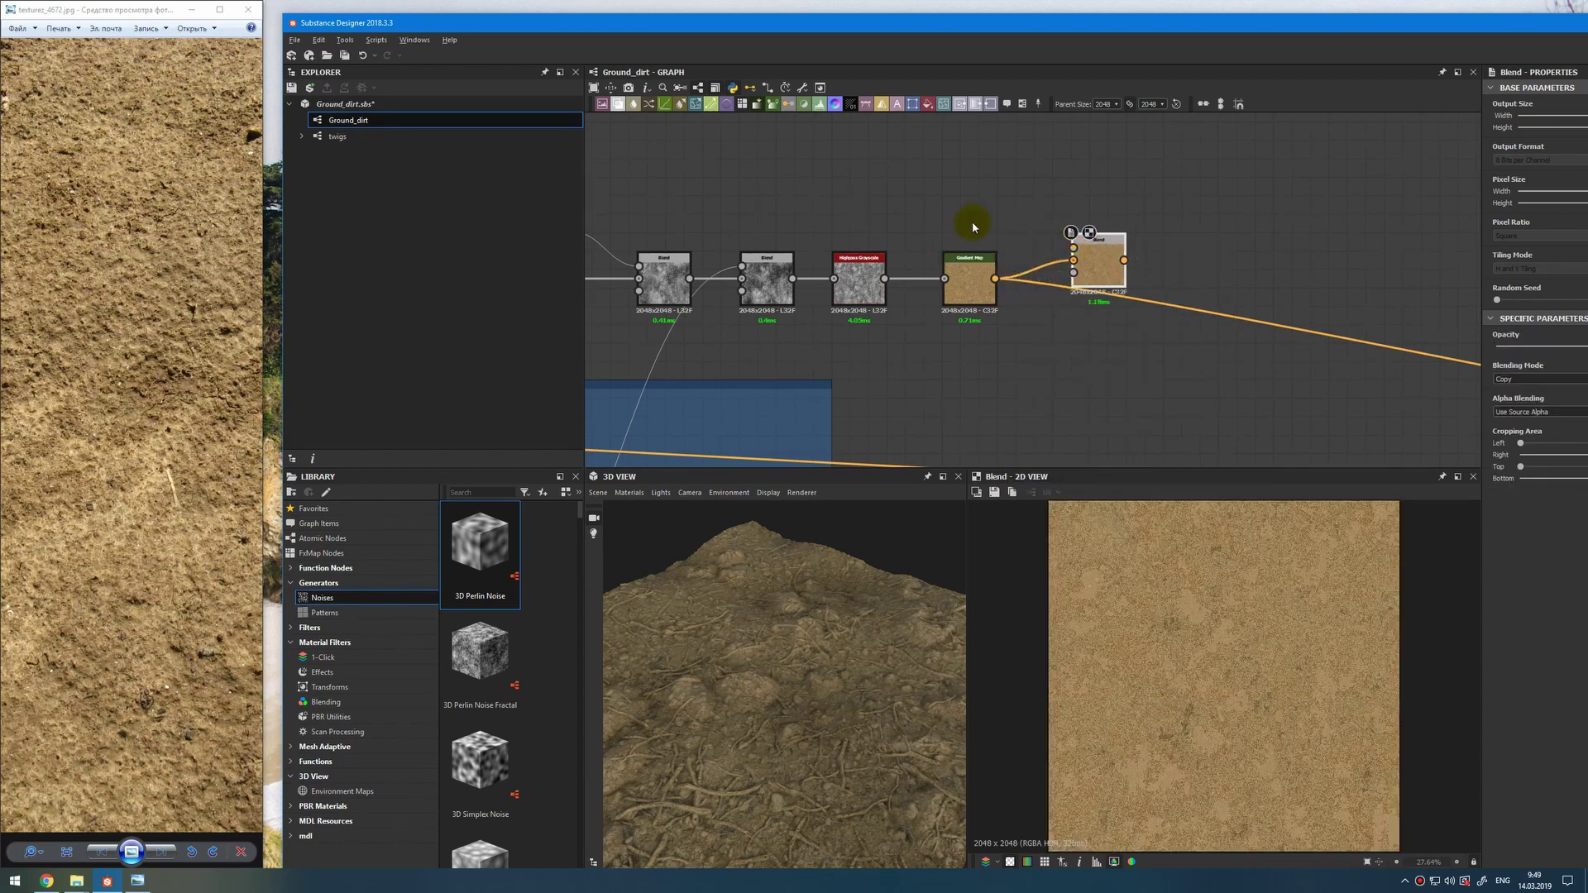
scroll(972, 226, "down", 2)
Add a second, grayscale Gradient Map and bring it into the Blend.
left_click(658, 250)
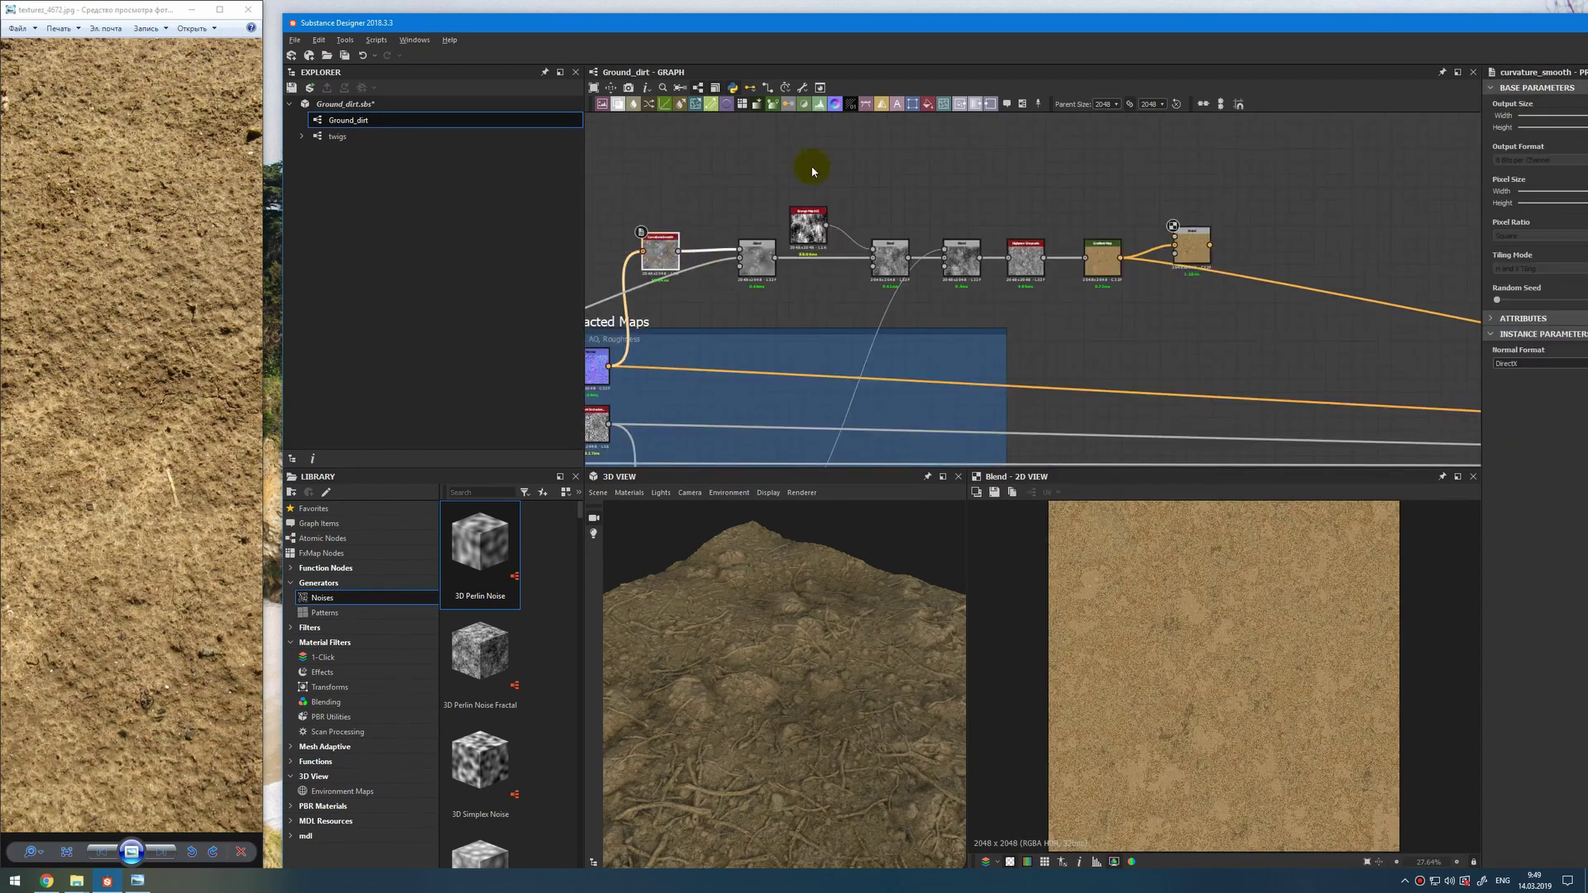
key("space")
type("g")
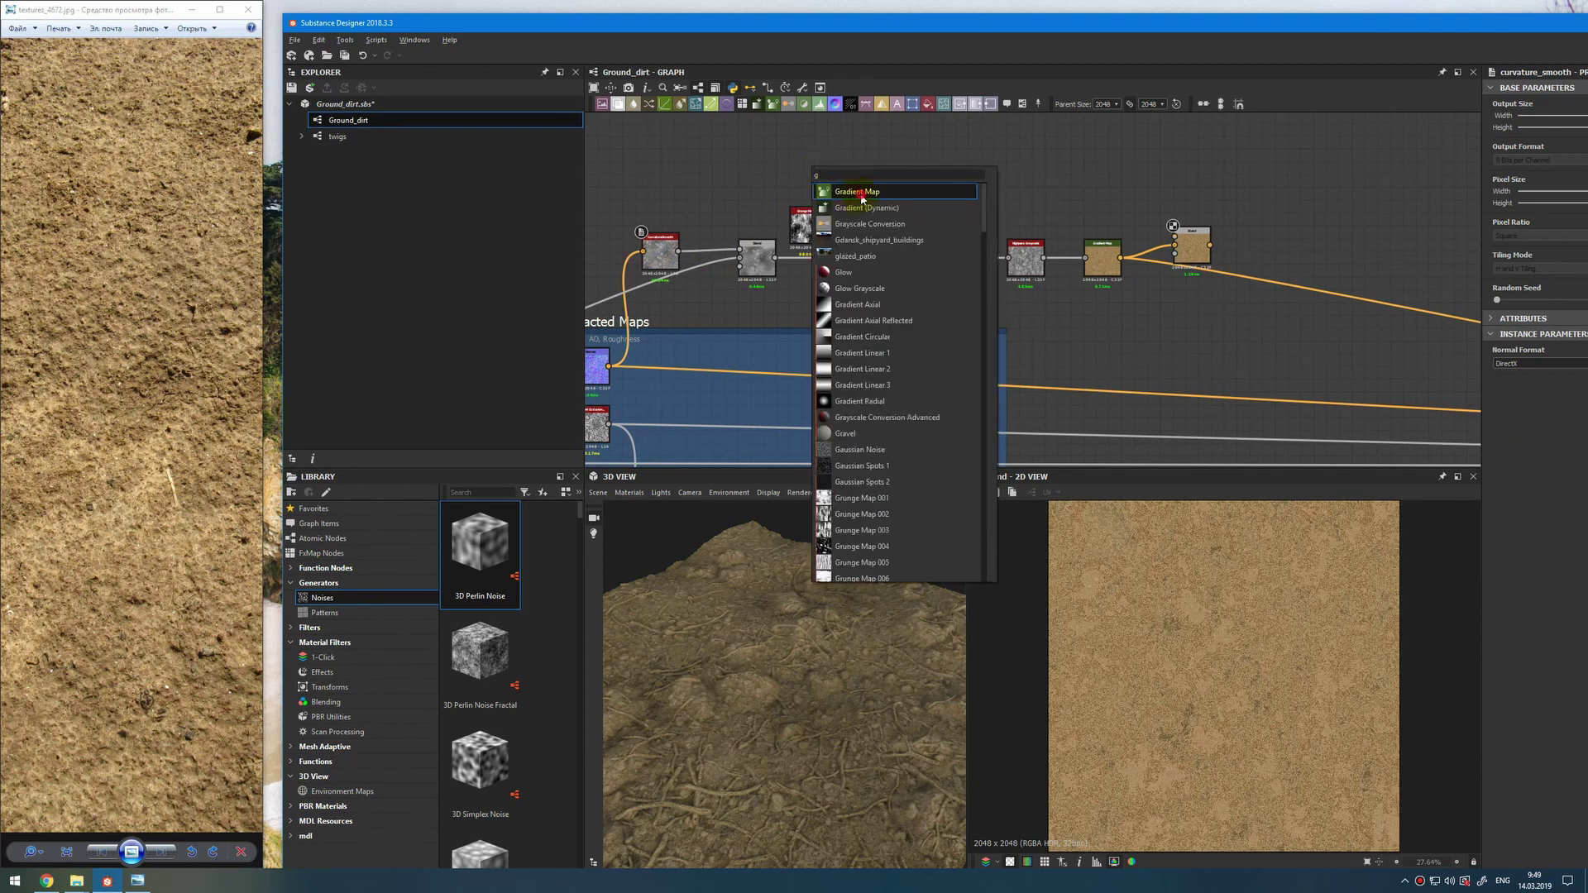
left_click(857, 192)
mouse_move(834, 182)
left_mouse_down()
mouse_move(968, 187)
mouse_move(1184, 242)
left_mouse_up()
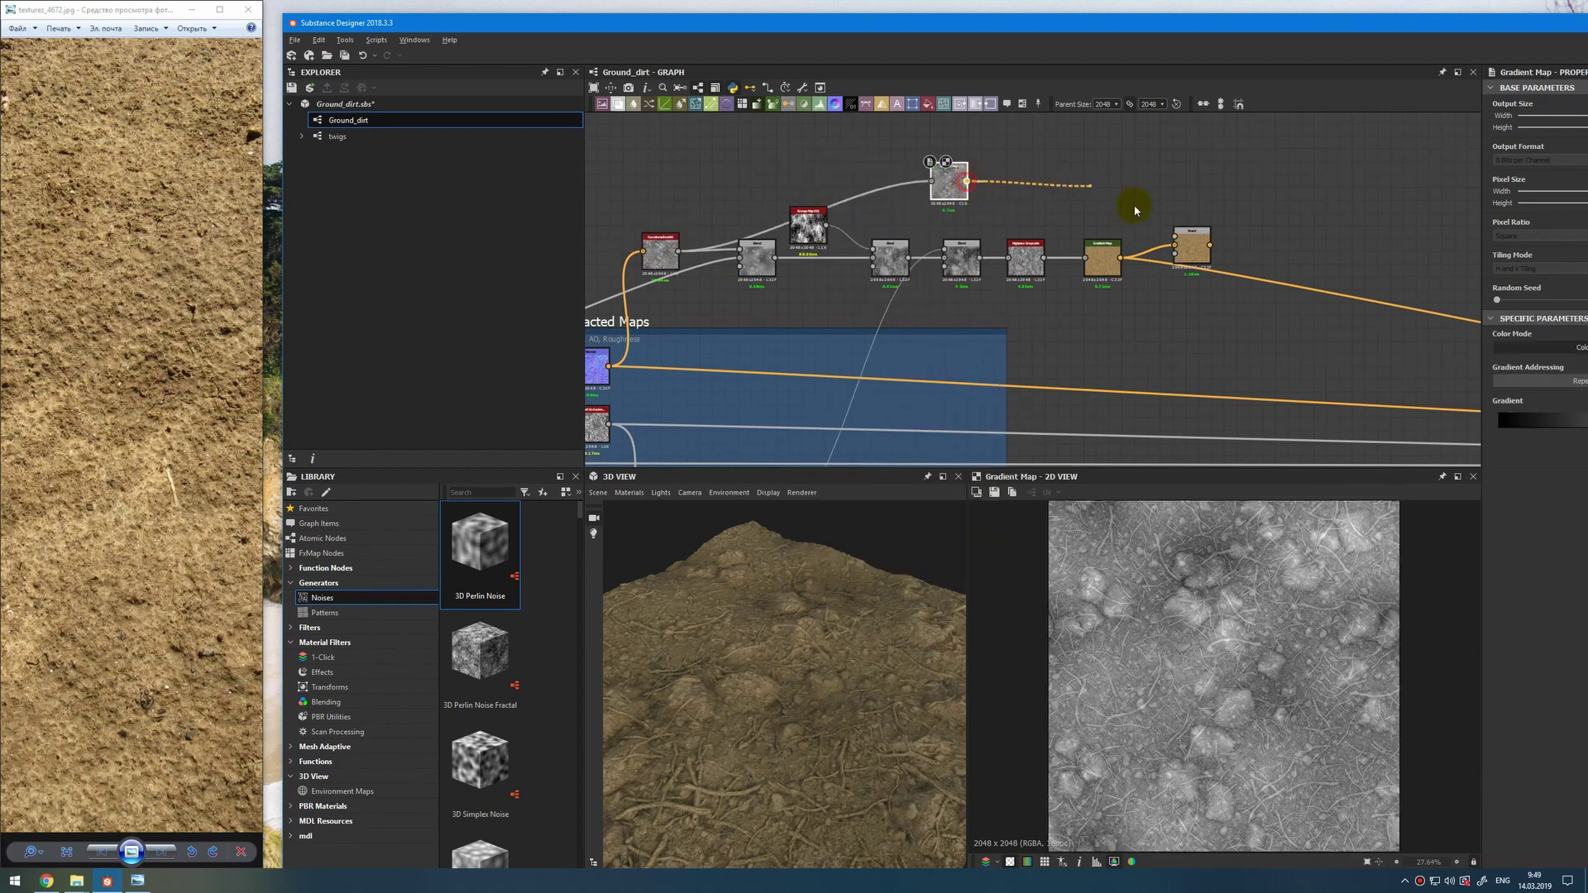
left_click(1183, 248)
scroll(1323, 252, "up", 3)
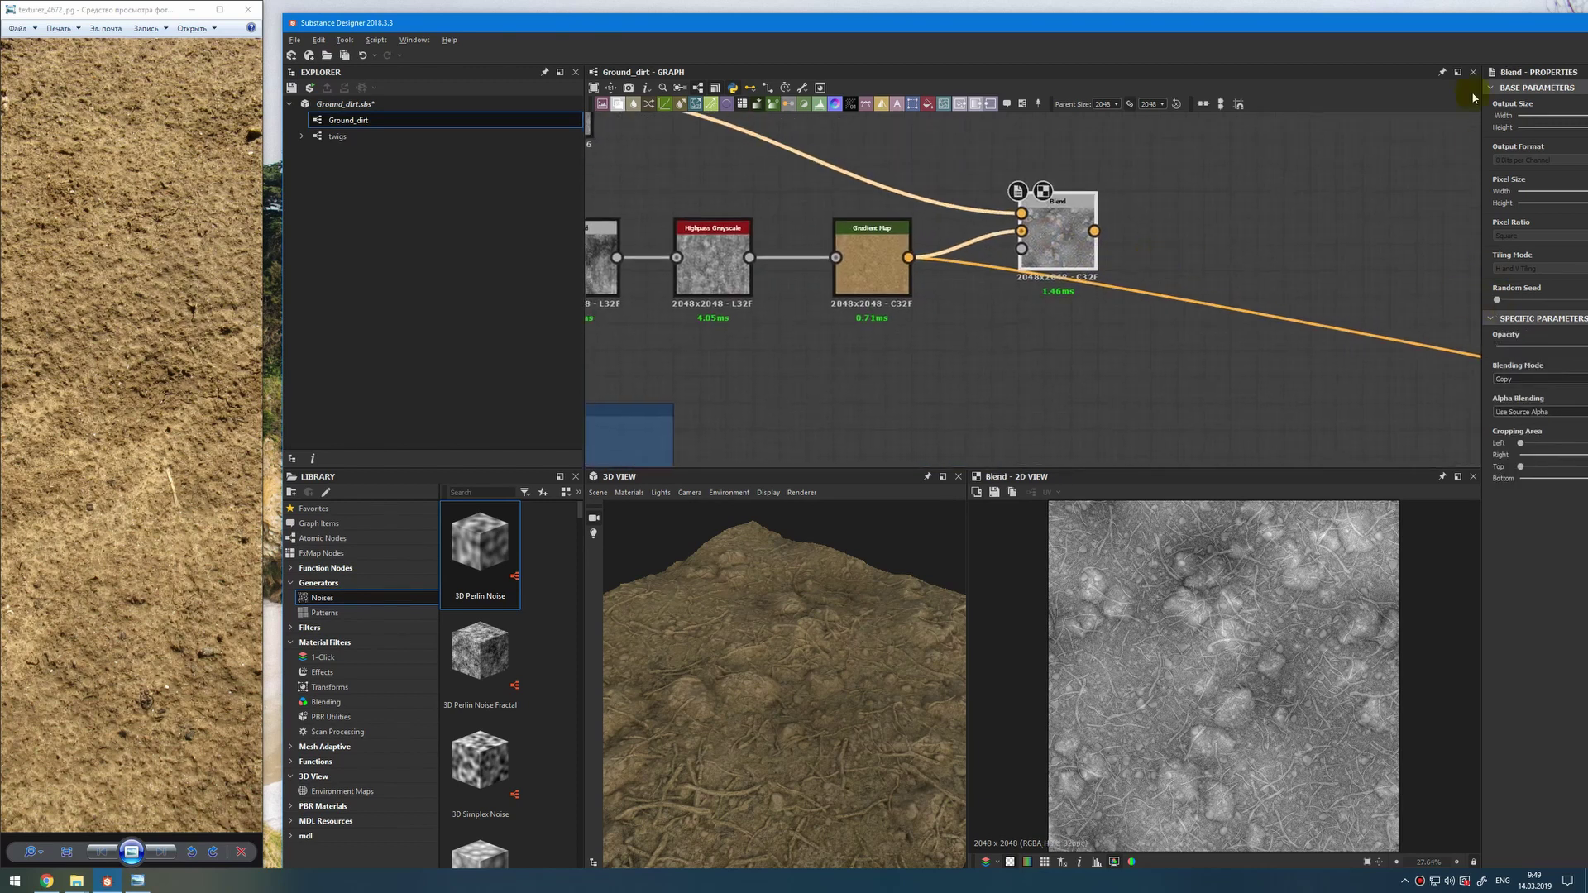
Set the new Blend to Overlay mode with its opacity lowered.
double_click(1377, 22)
left_click(1390, 362)
left_click(1249, 403)
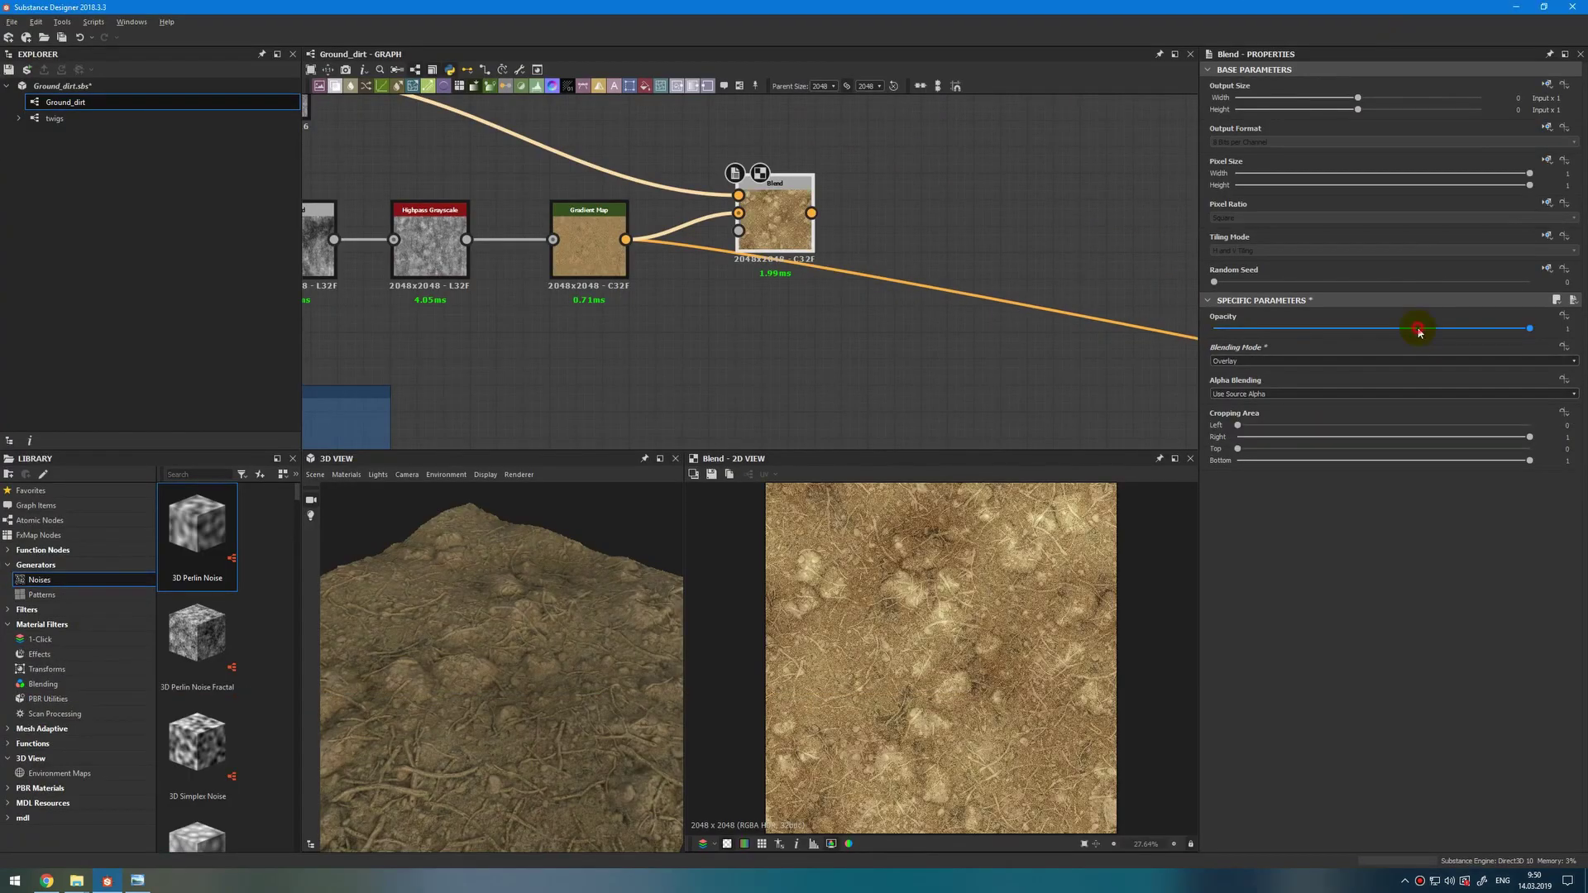
left_click(1419, 331)
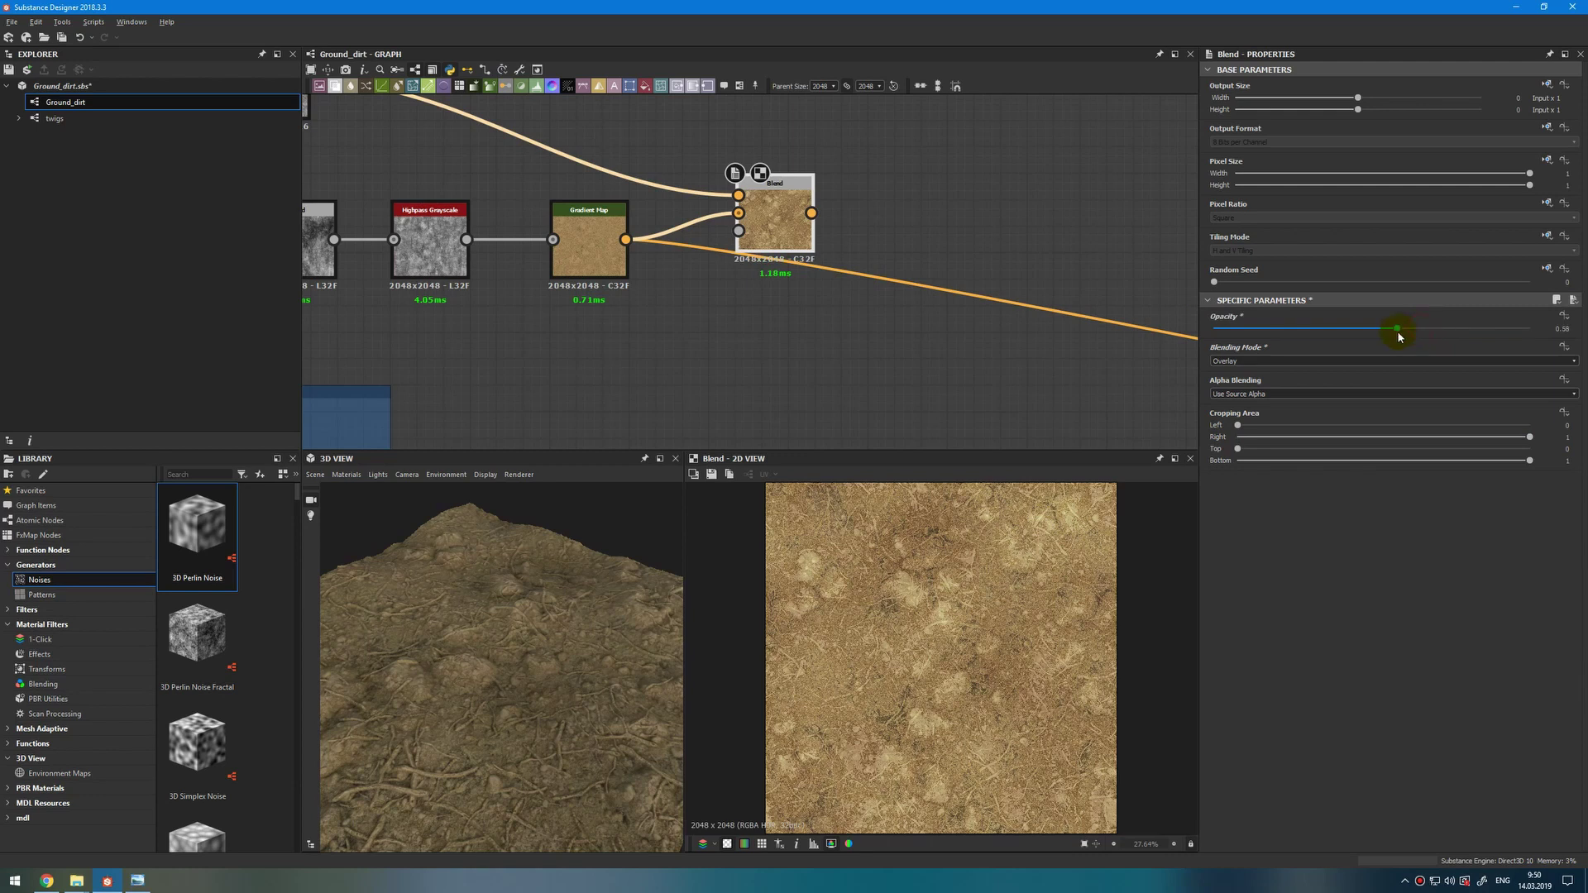
Route the Blend output into the downstream chain and raise its opacity to 0.7.
left_click_drag(626, 239, 811, 214, "shift")
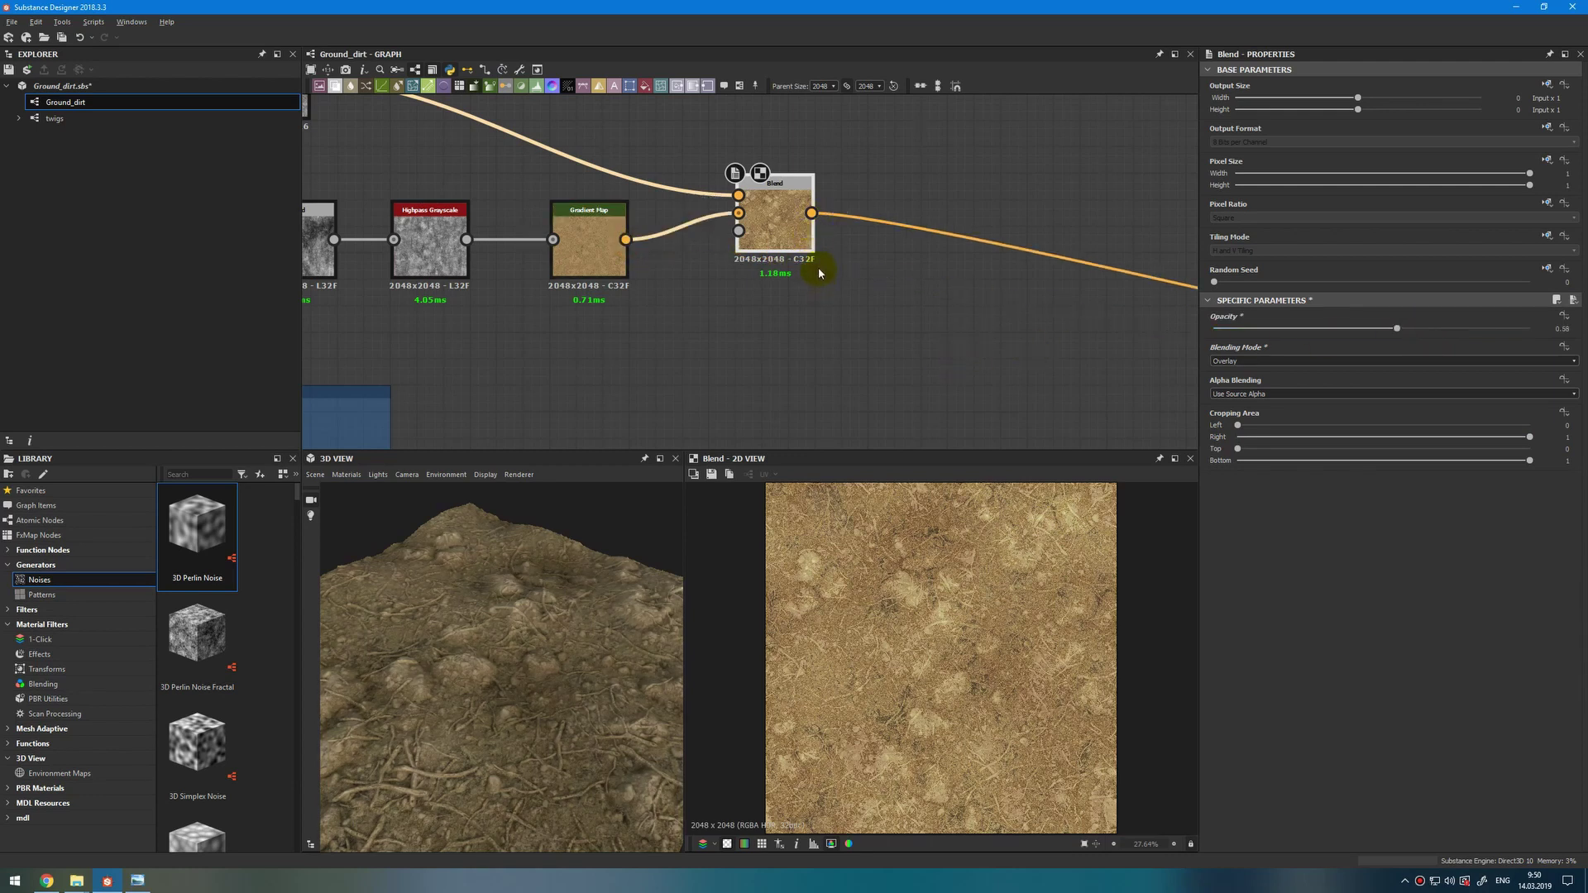
scroll(777, 263, "up", 1)
left_click(540, 609)
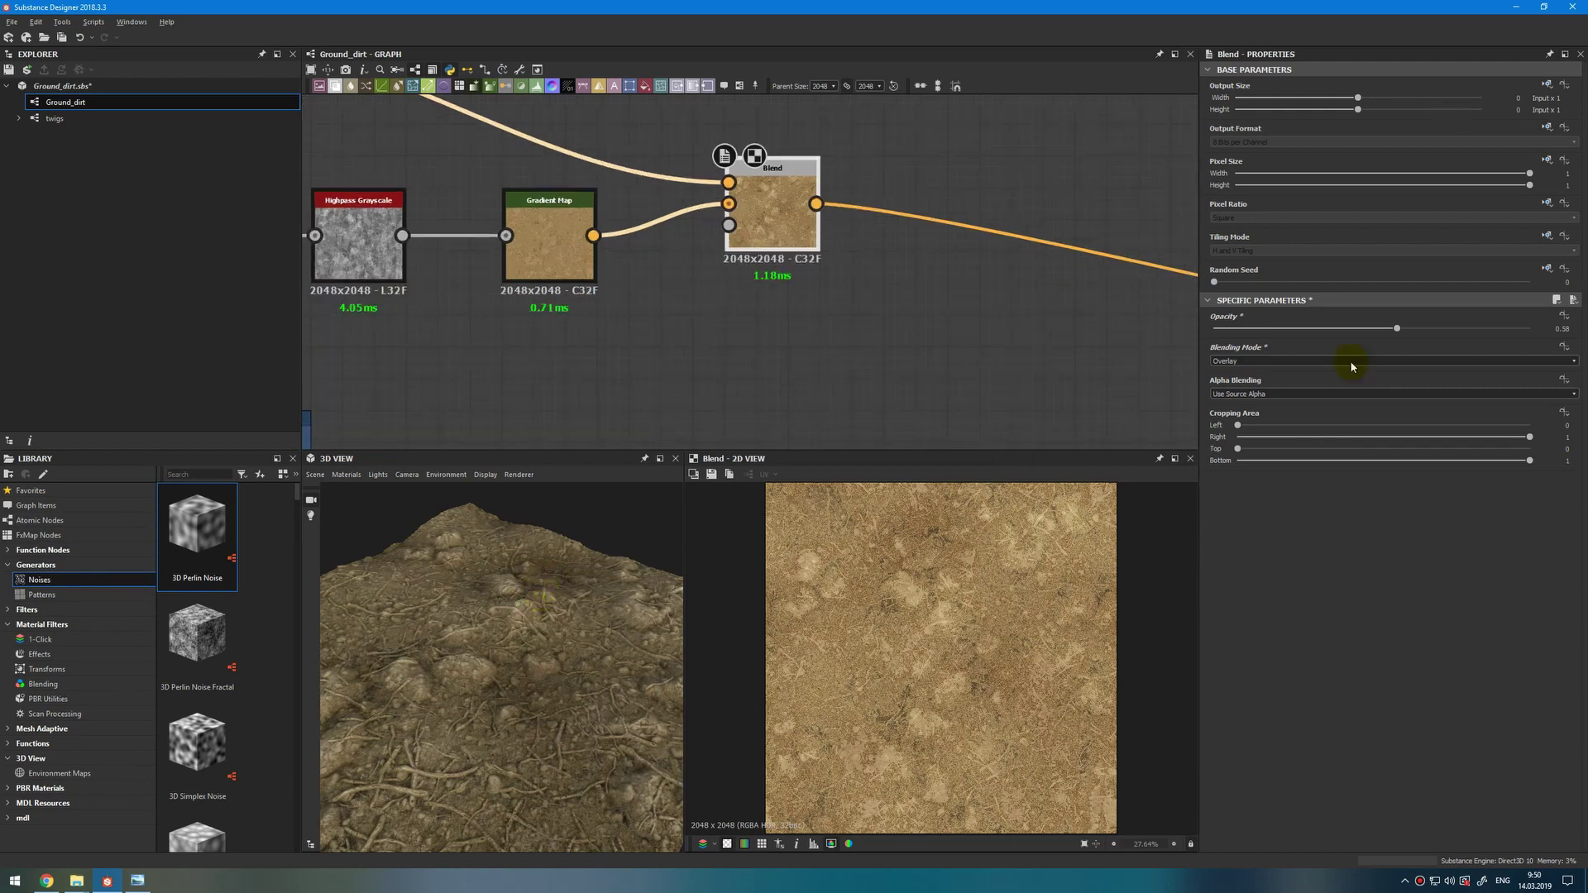
left_click(1432, 325)
left_click_drag(490, 649, 507, 641)
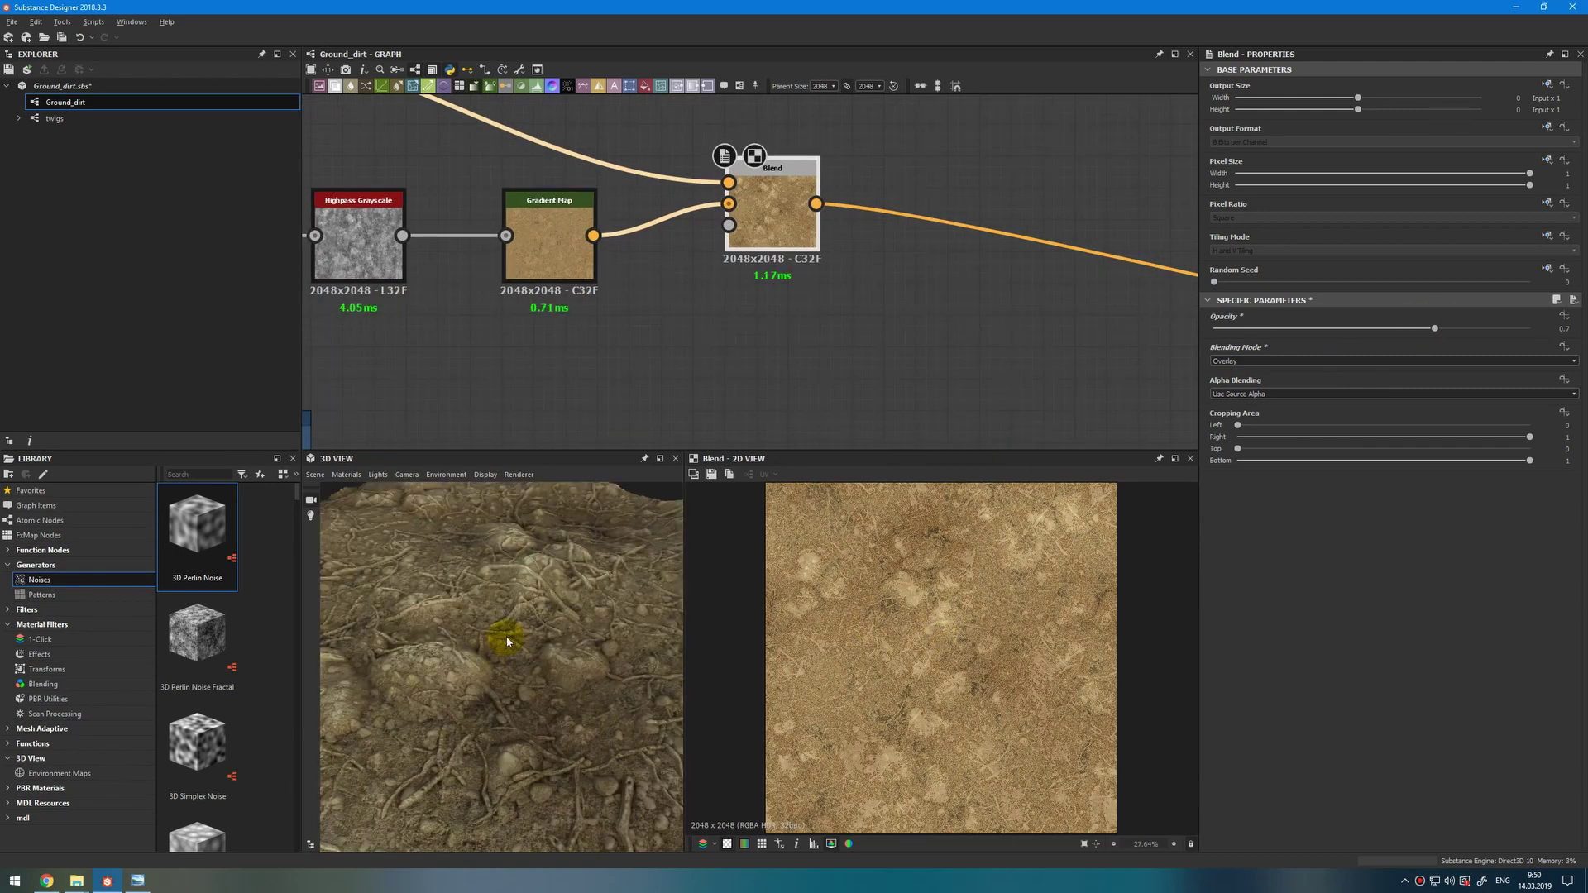
scroll(689, 188, "down", 3)
left_click_drag(557, 186, 610, 202)
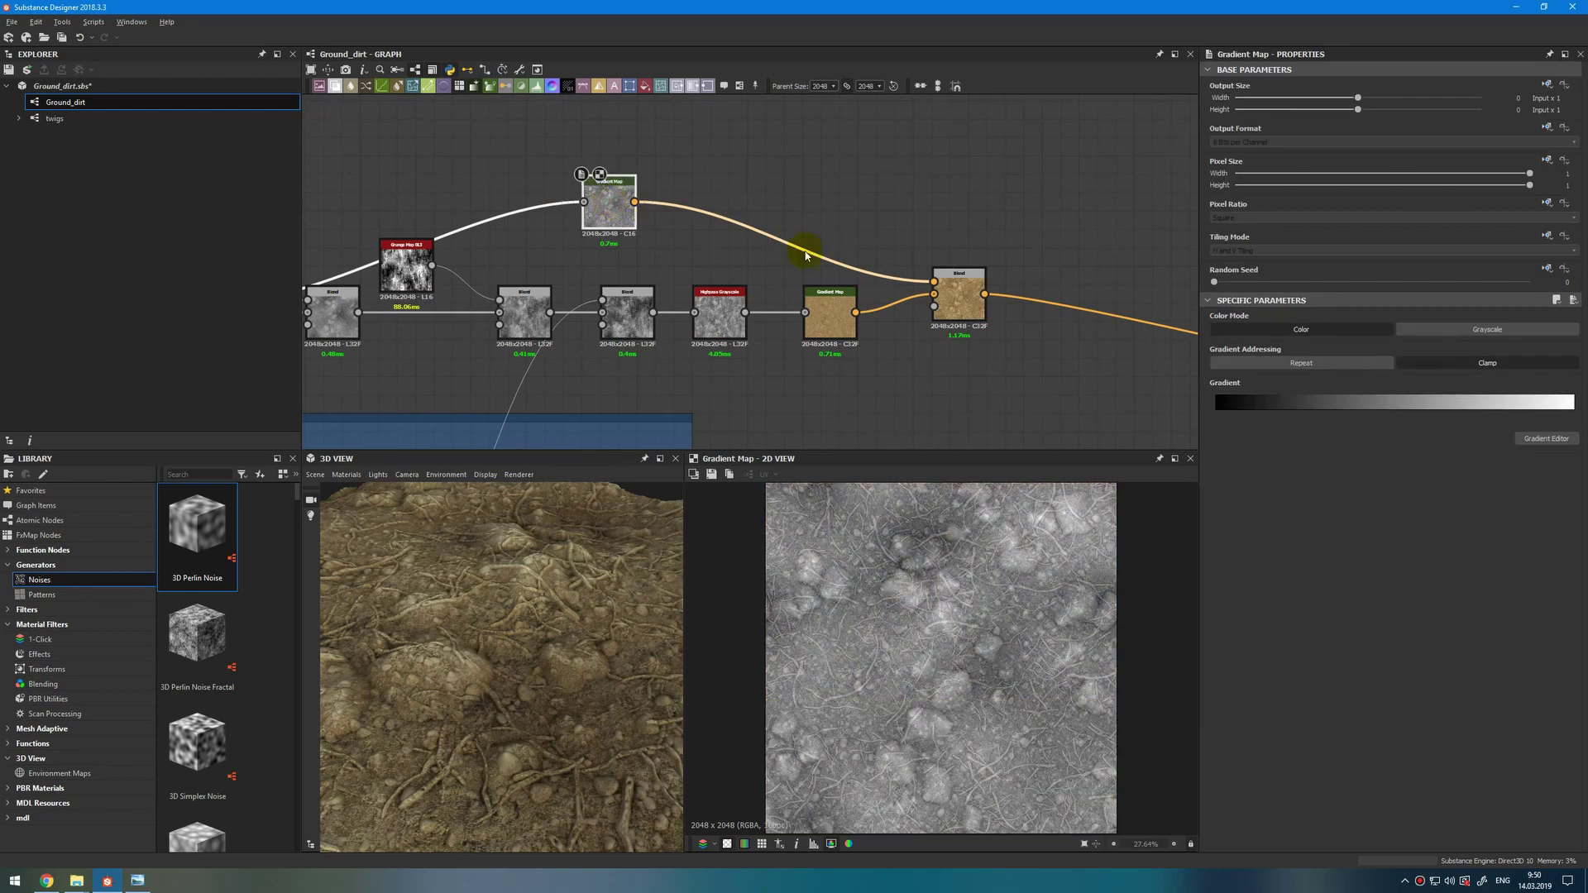
Darken the grayscale Gradient Map's white end key to grey 161.
left_click(1567, 403)
left_click_drag(1259, 176, 1264, 177)
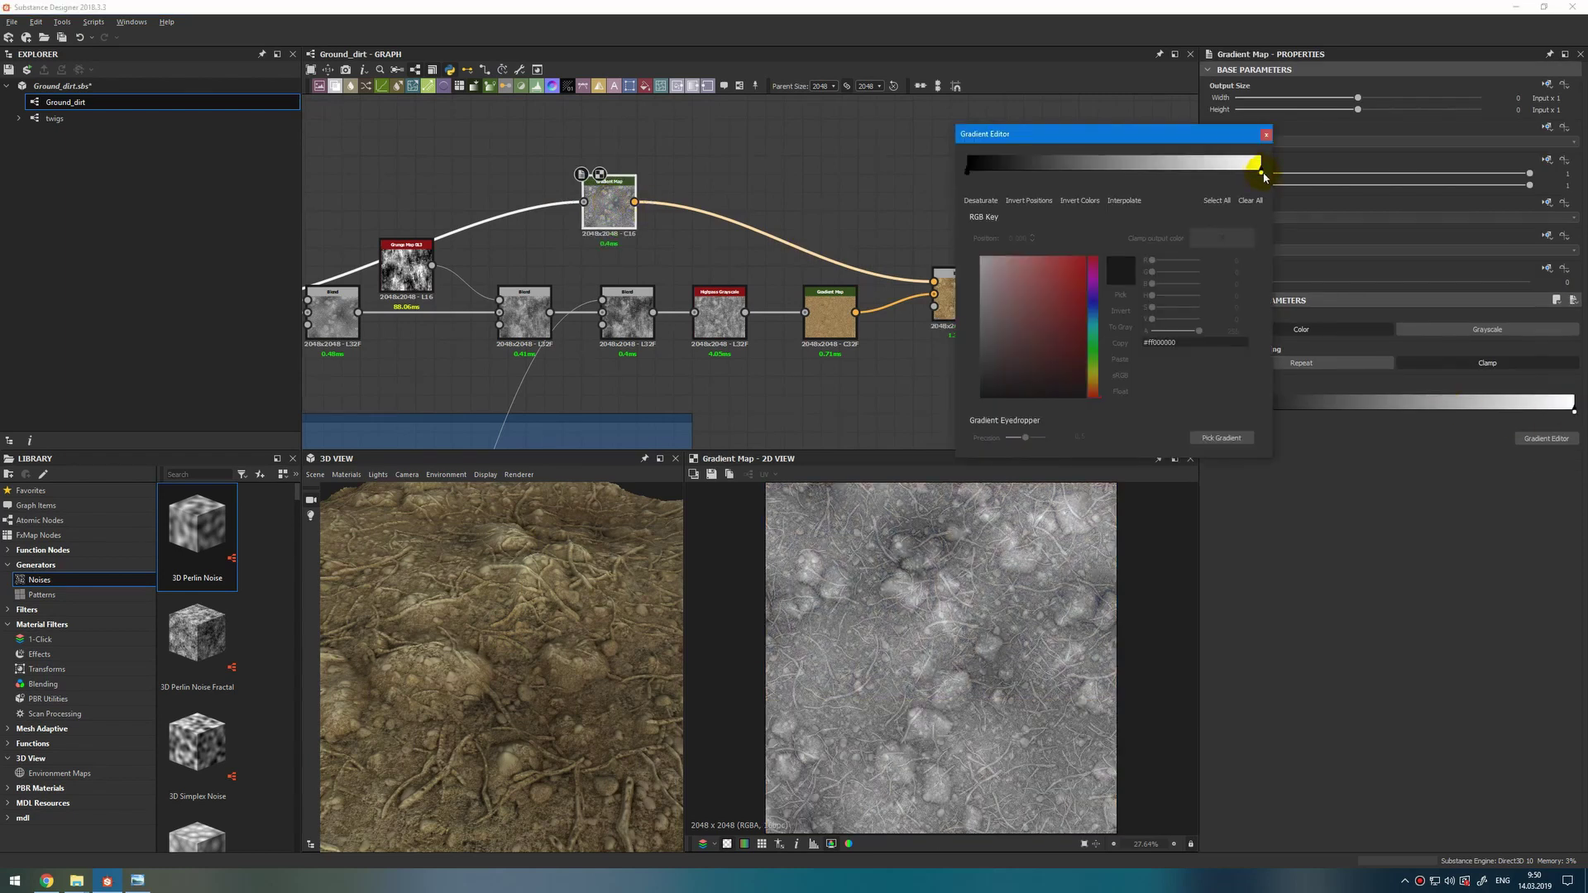
left_click(1261, 170)
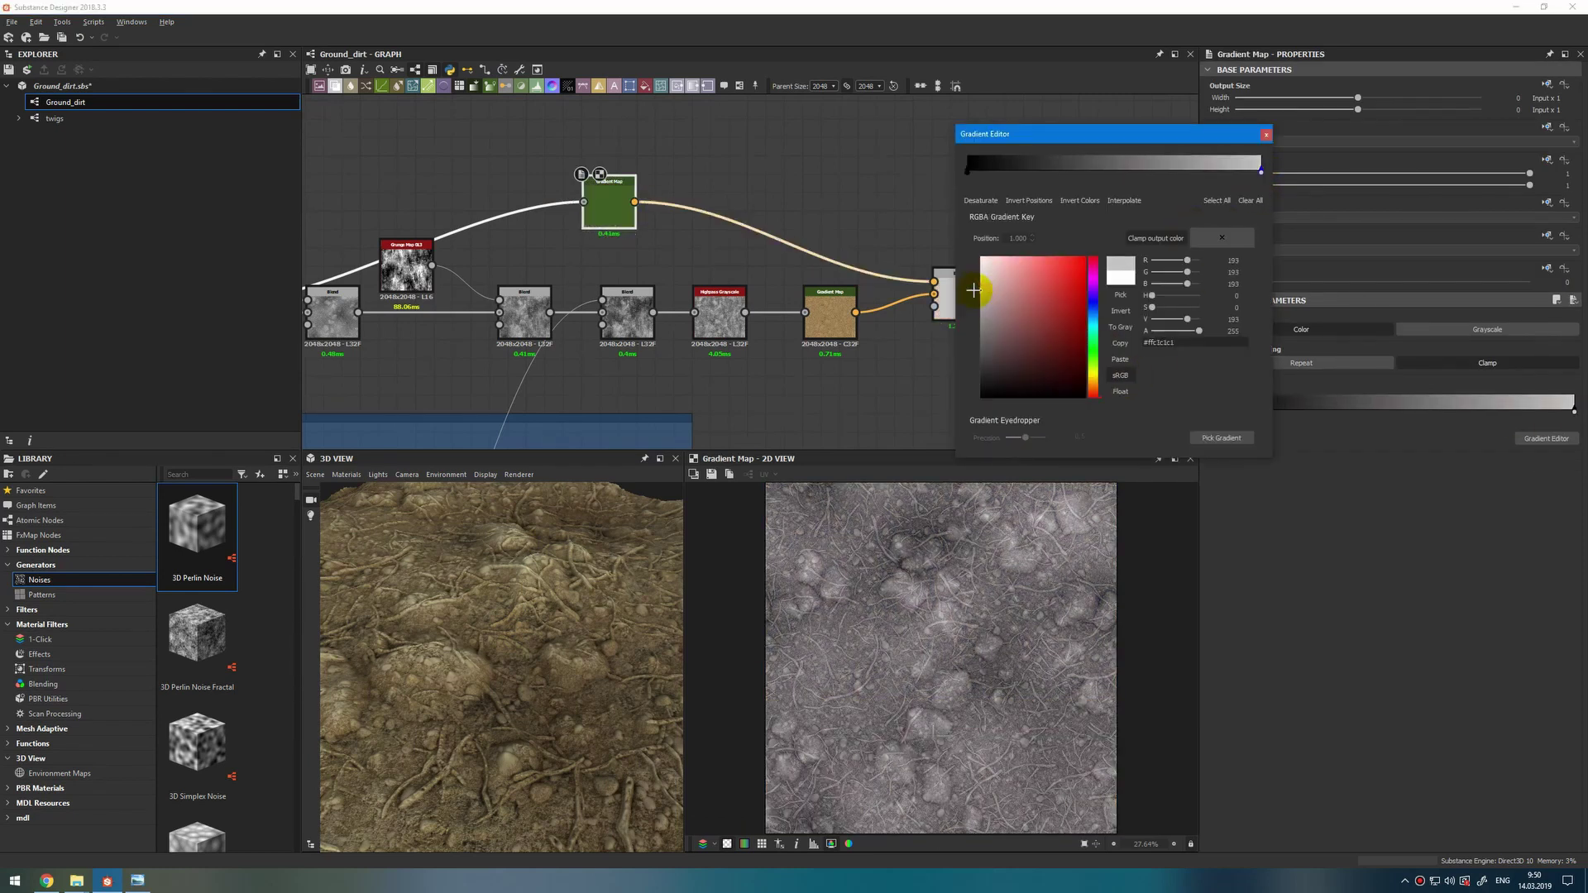
left_click(972, 291)
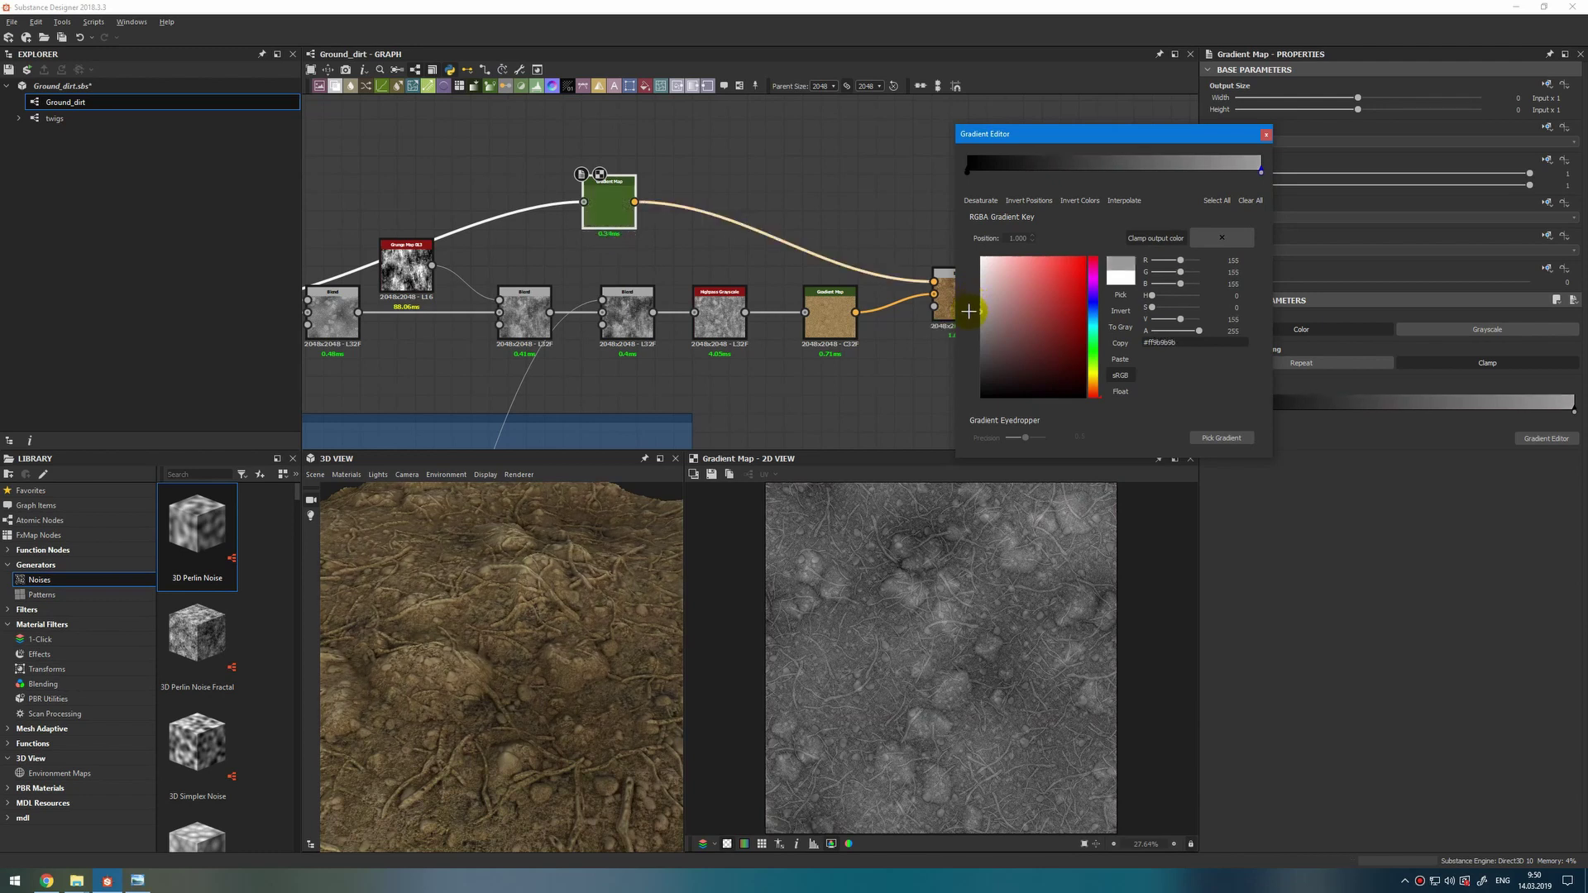
left_click_drag(973, 291, 969, 309)
left_click(1130, 374)
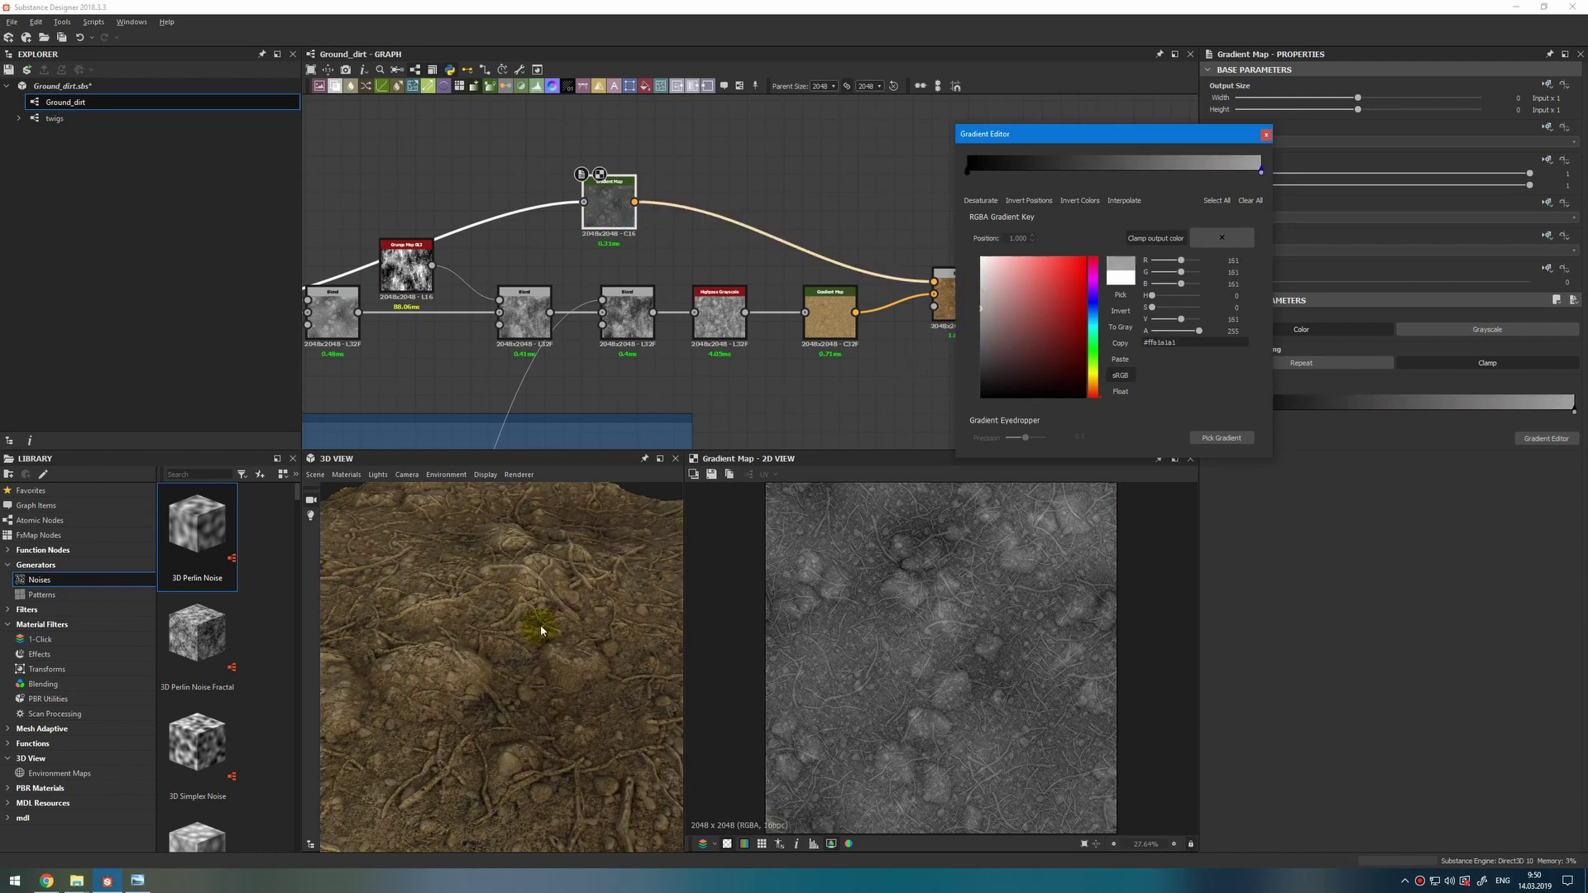
left_click(962, 305)
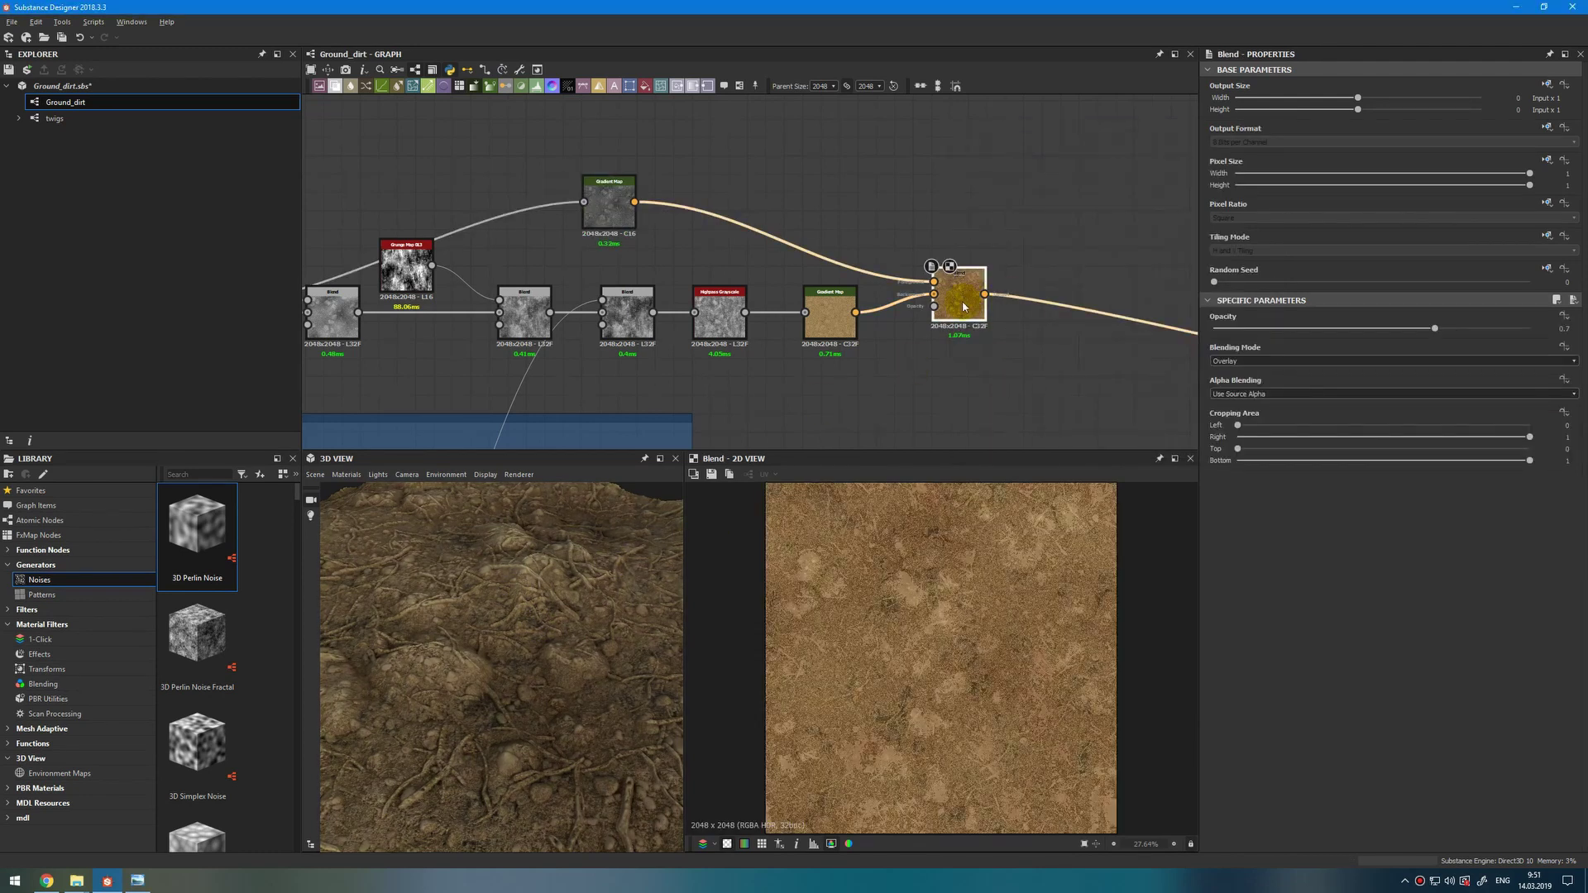
scroll(903, 722, "up", 2)
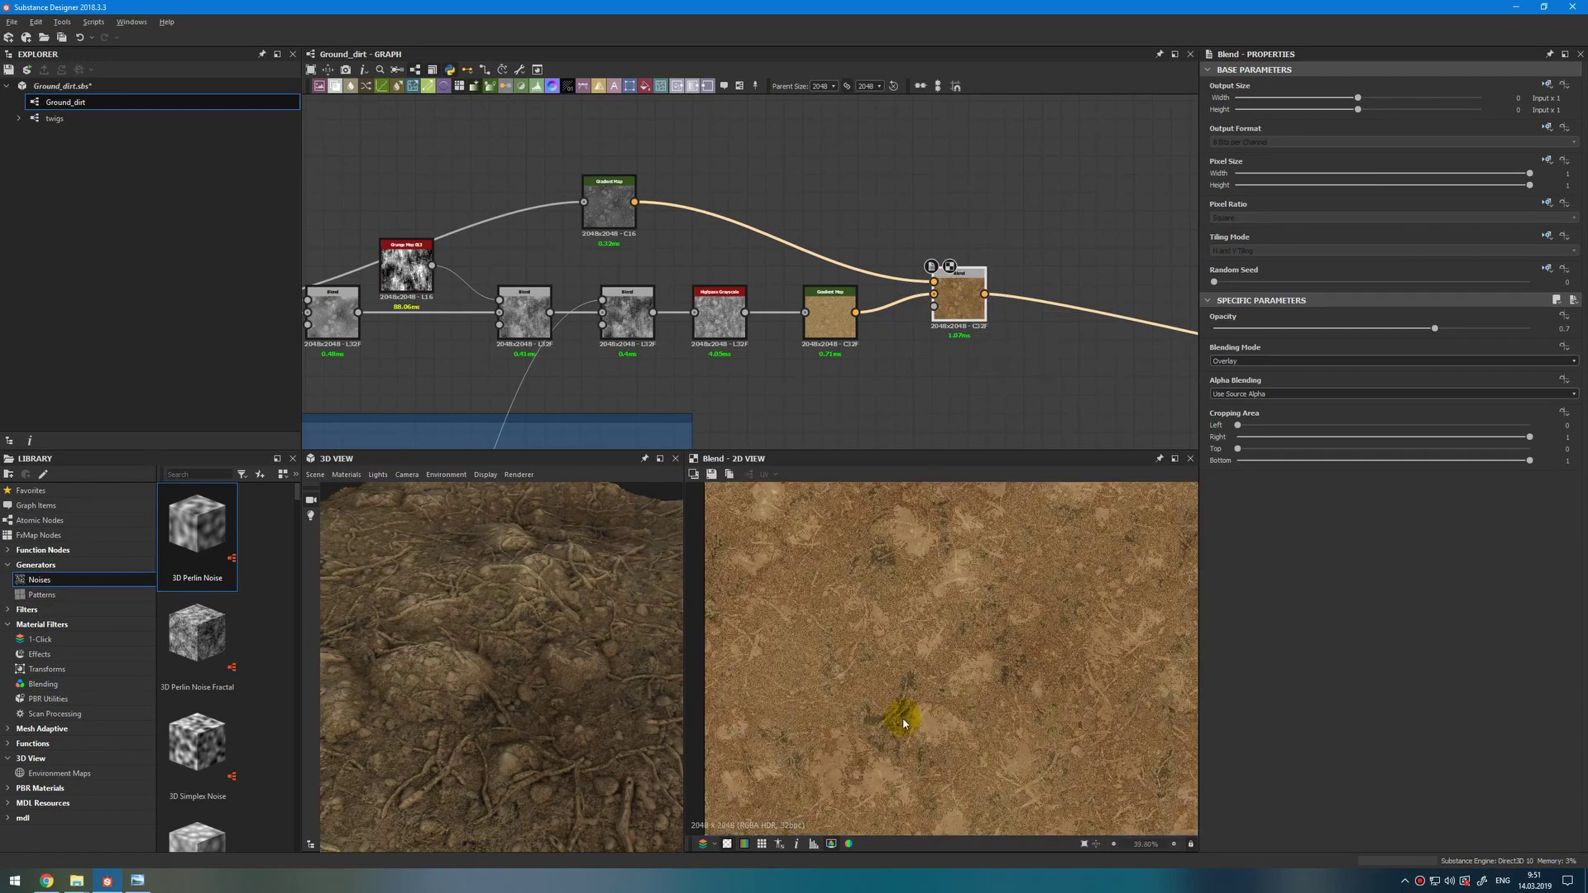
Remove one key from the brown Gradient Map's gradient.
double_click(830, 315)
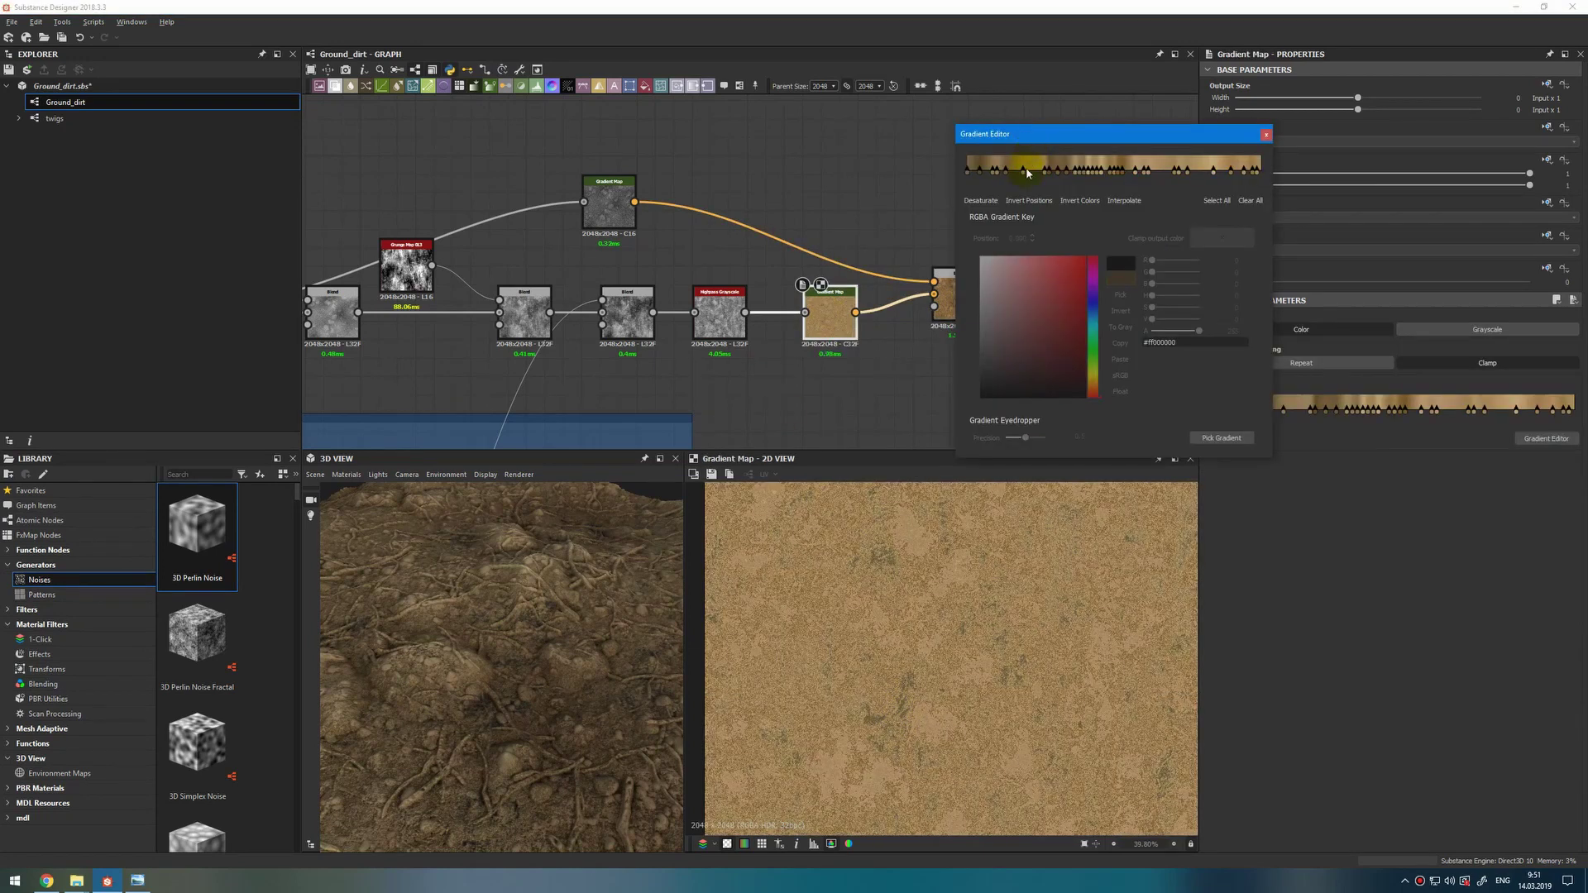
left_click_drag(1046, 172, 1068, 116)
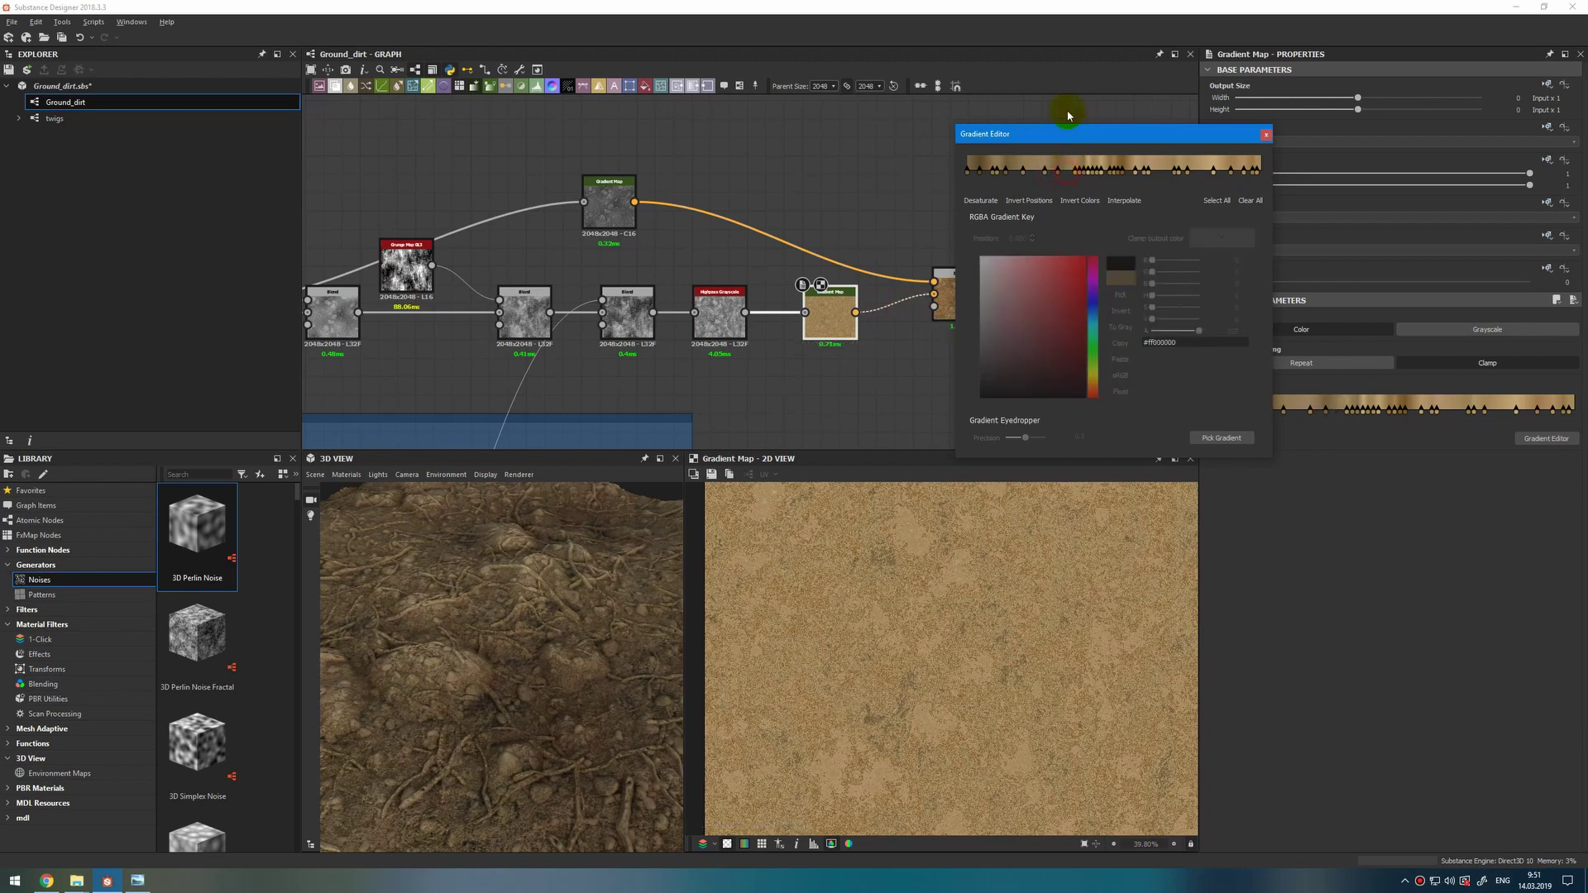
scroll(898, 221, "down", 2)
key("space")
Chain Dirt 3 into a Gradient Map and a new Blend, with the first Blend as background.
type("d")
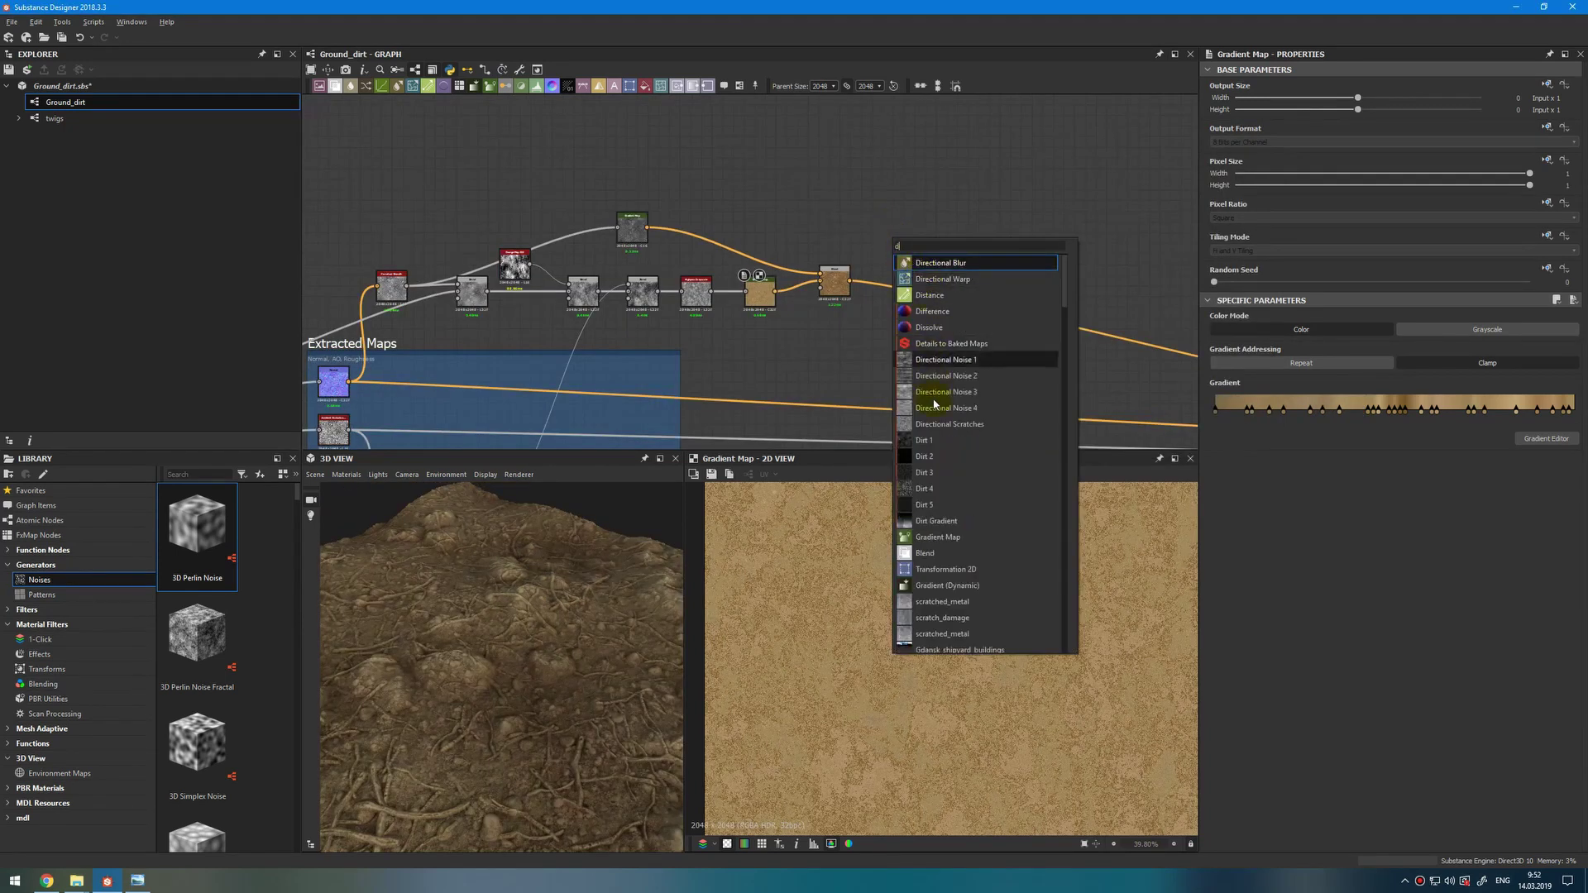
left_click(924, 472)
key("space")
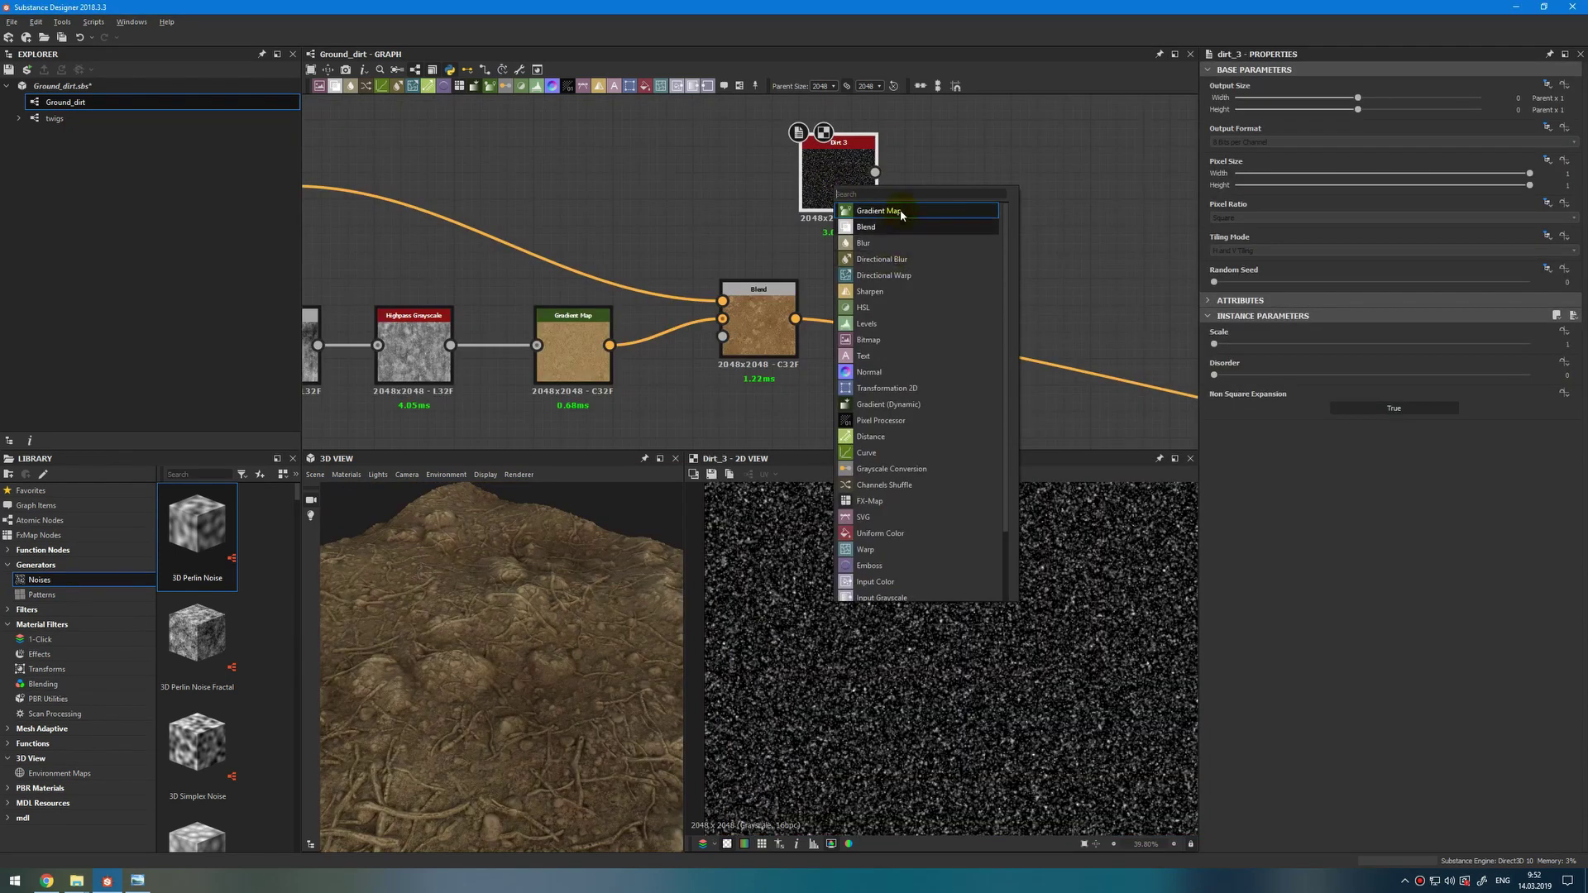
left_click(900, 210)
key("space")
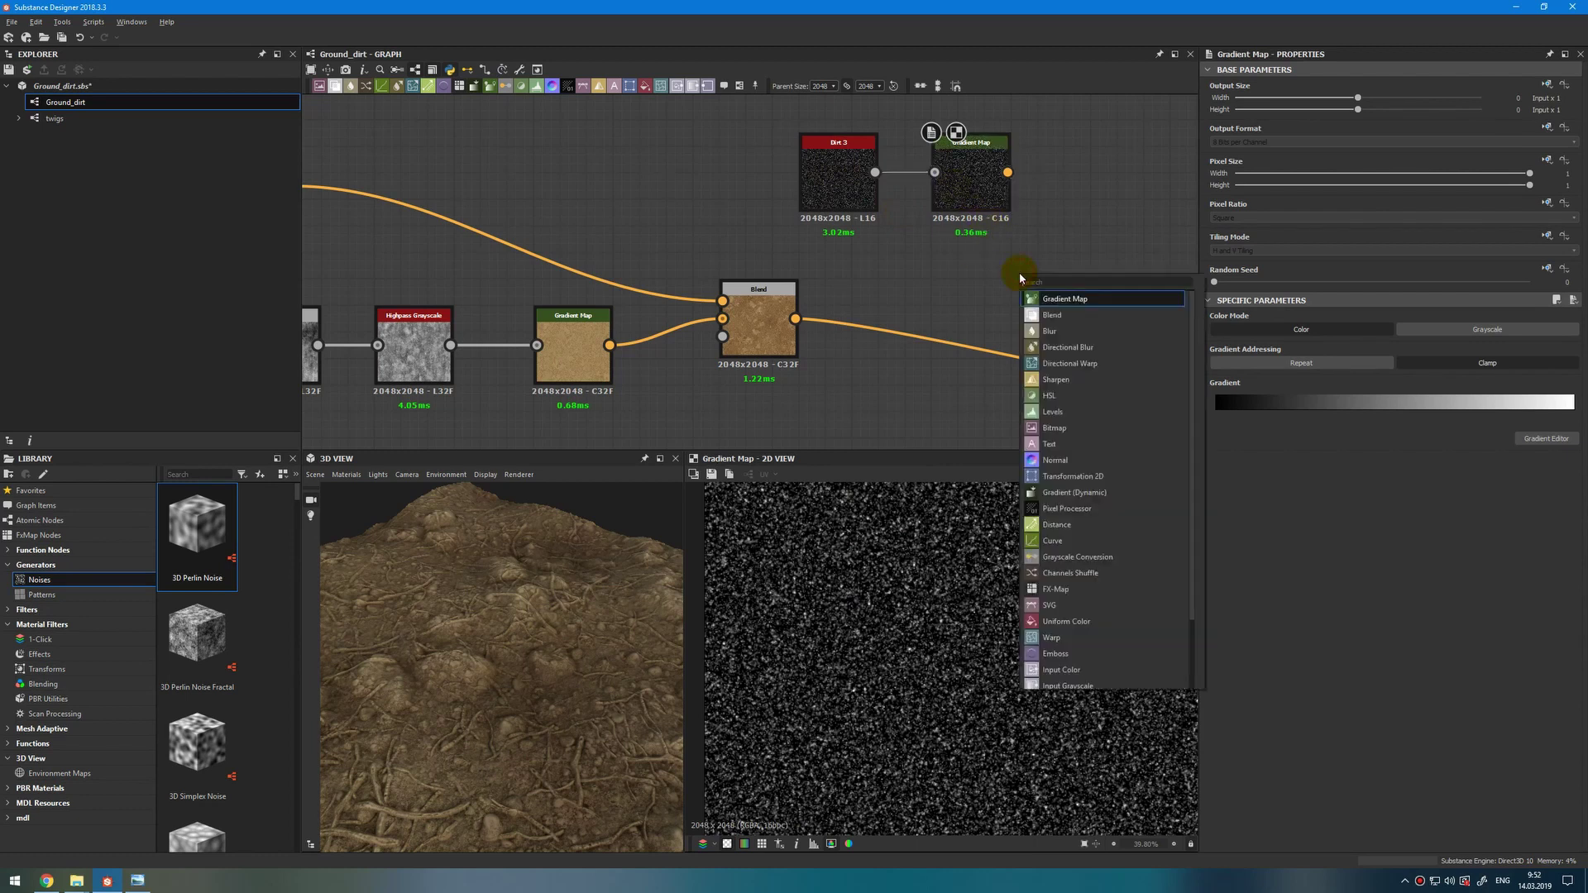
left_click(1051, 315)
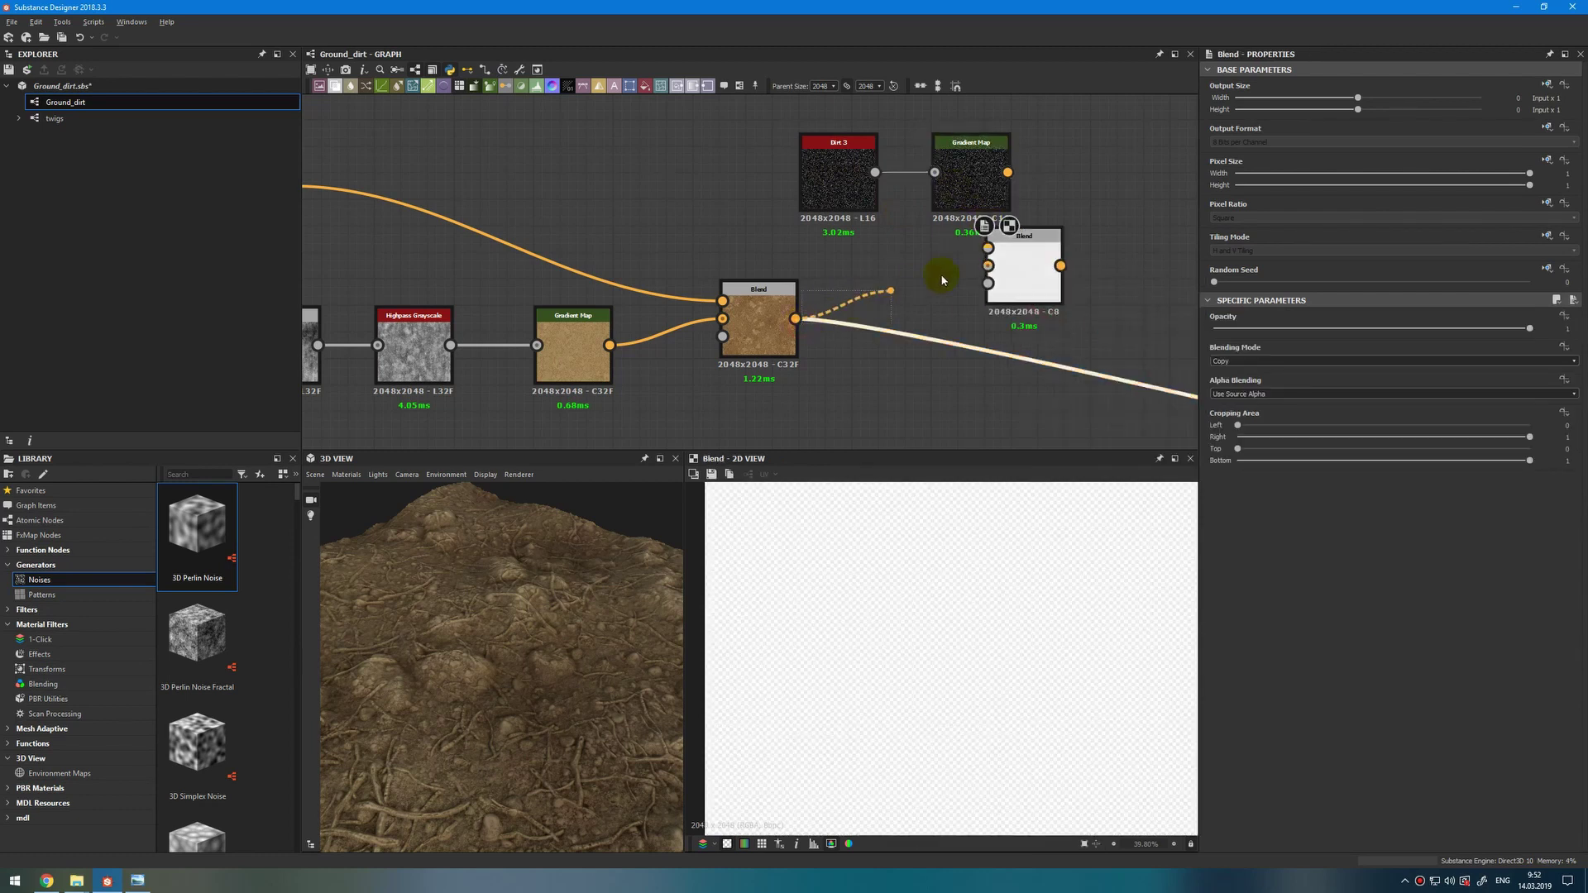
left_click_drag(941, 279, 987, 266)
left_click_drag(1023, 273, 1064, 340)
mouse_move(1007, 172)
left_mouse_down()
mouse_move(1030, 301)
mouse_move(1096, 317)
left_mouse_up()
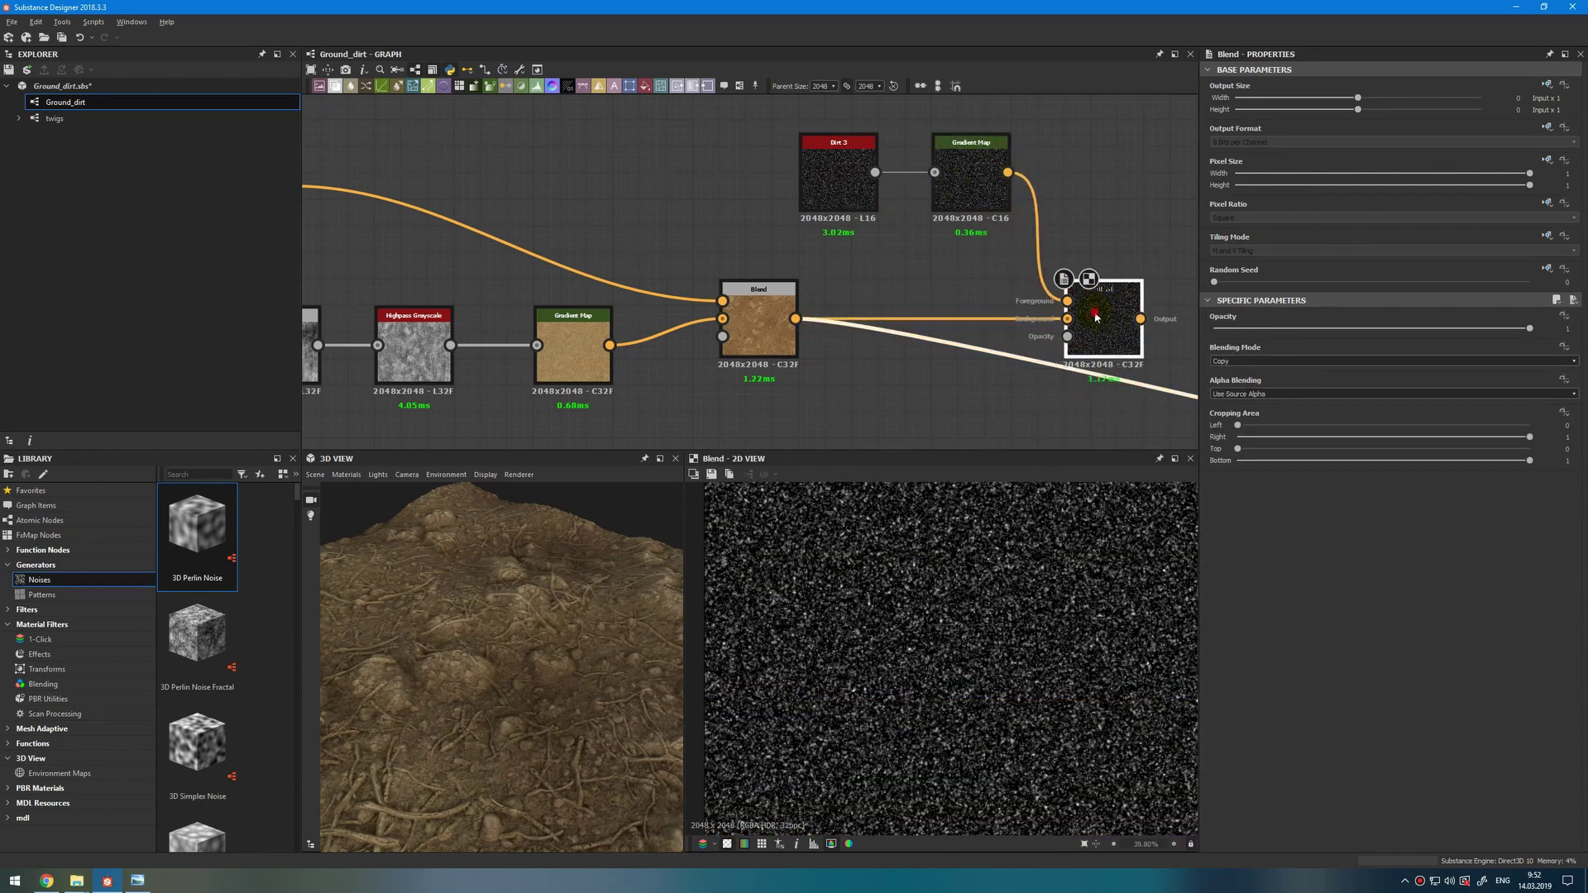
Set the new Blend to Subtract at 0.27 opacity.
left_click(1332, 361)
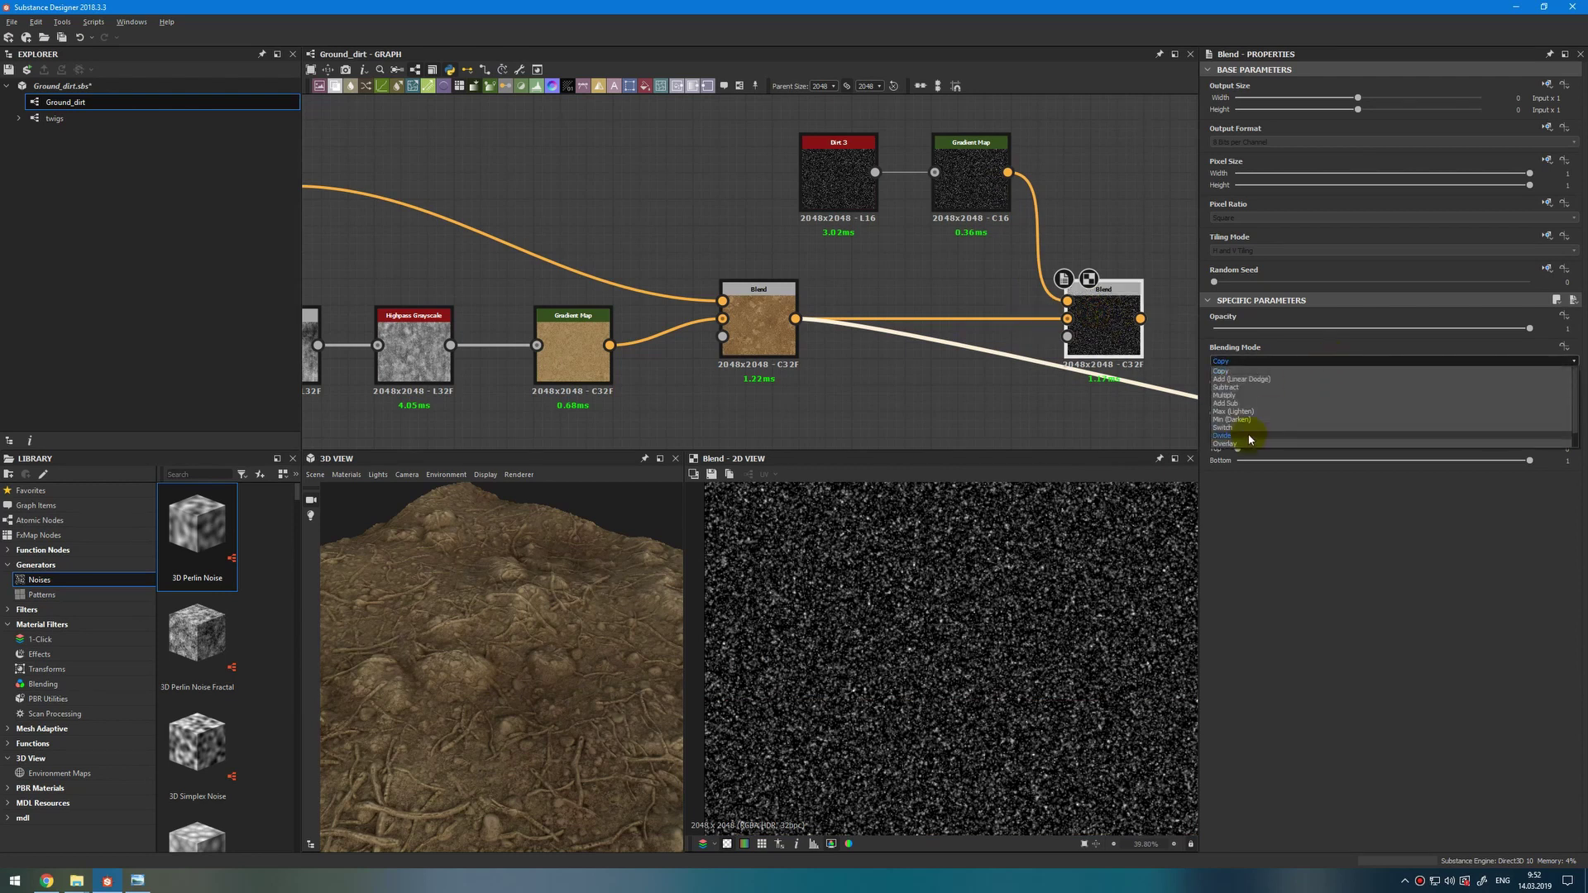
left_click(1315, 420)
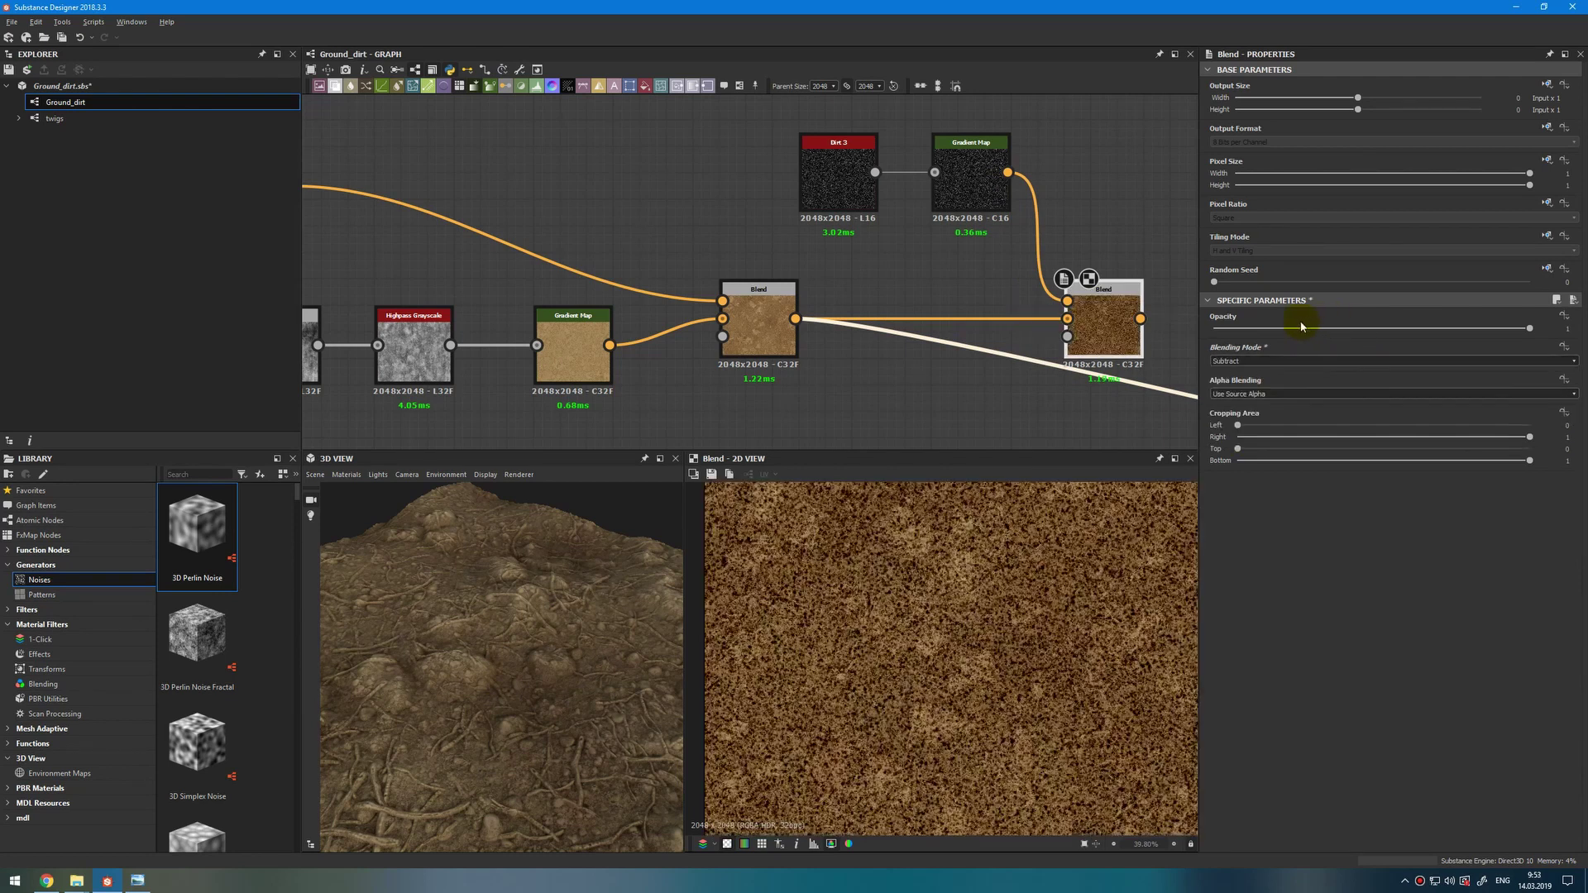
left_click_drag(1273, 328, 1298, 328)
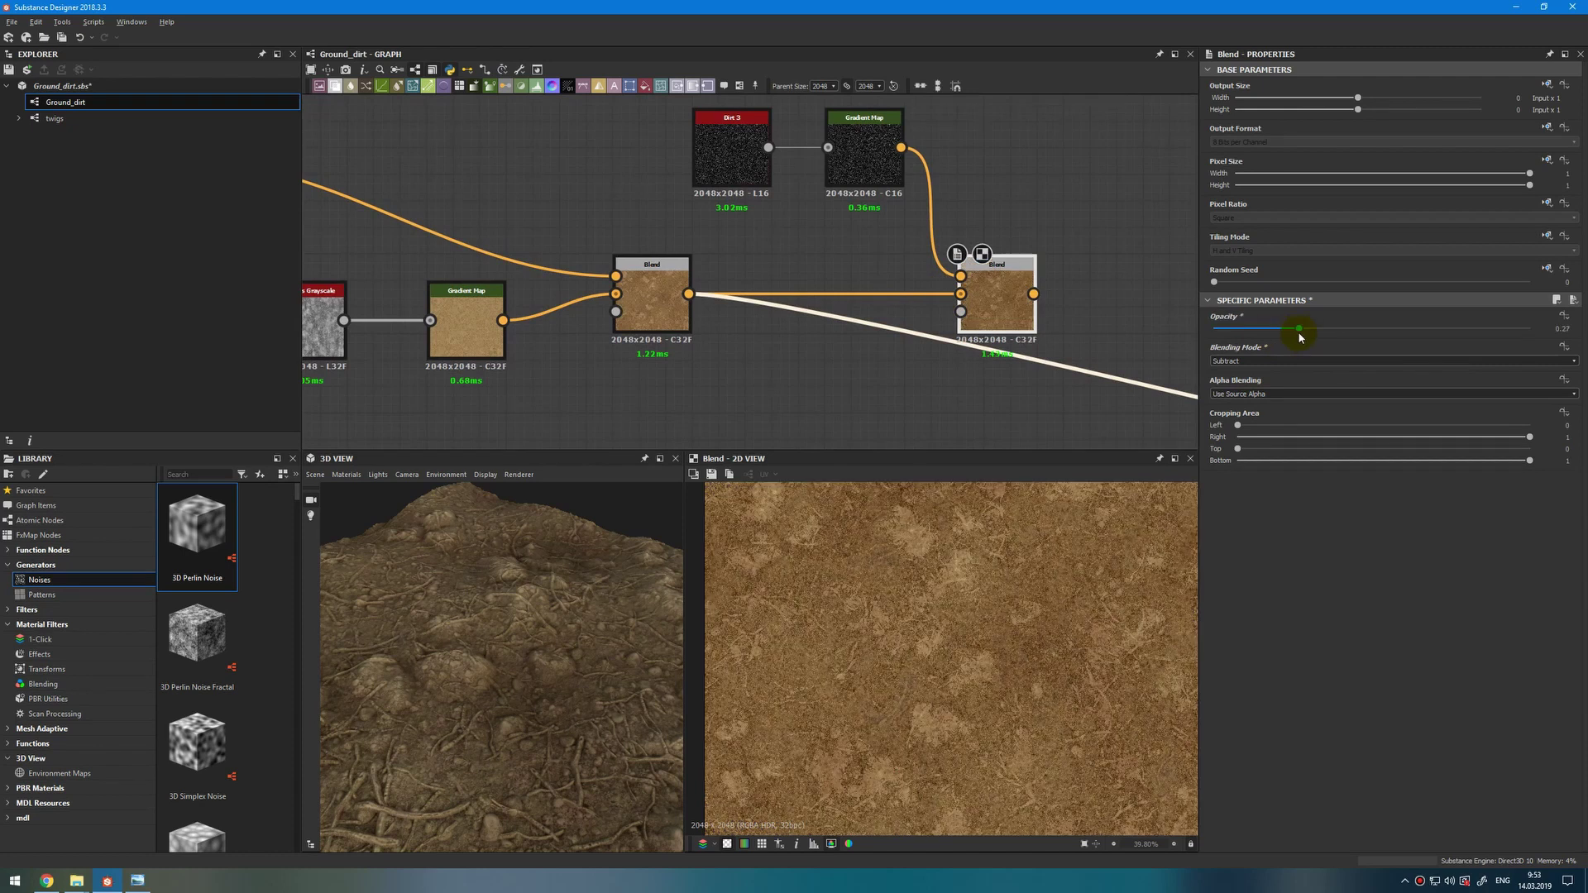
scroll(660, 236, "down", 2)
mouse_move(609, 235)
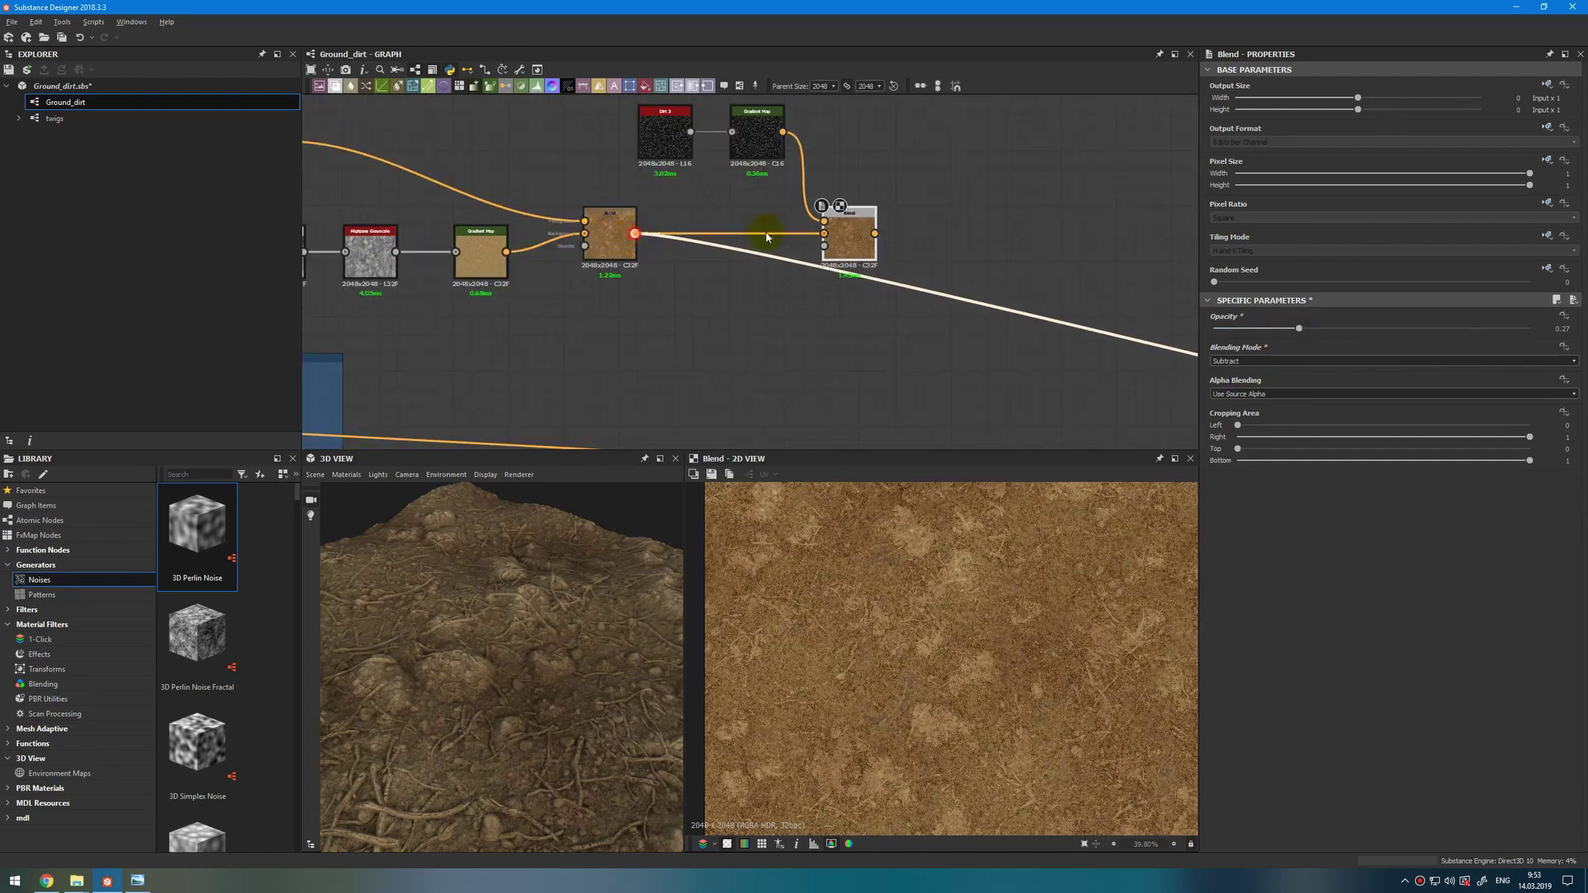
scroll(519, 736, "up", 3)
left_click_drag(527, 738, 493, 698)
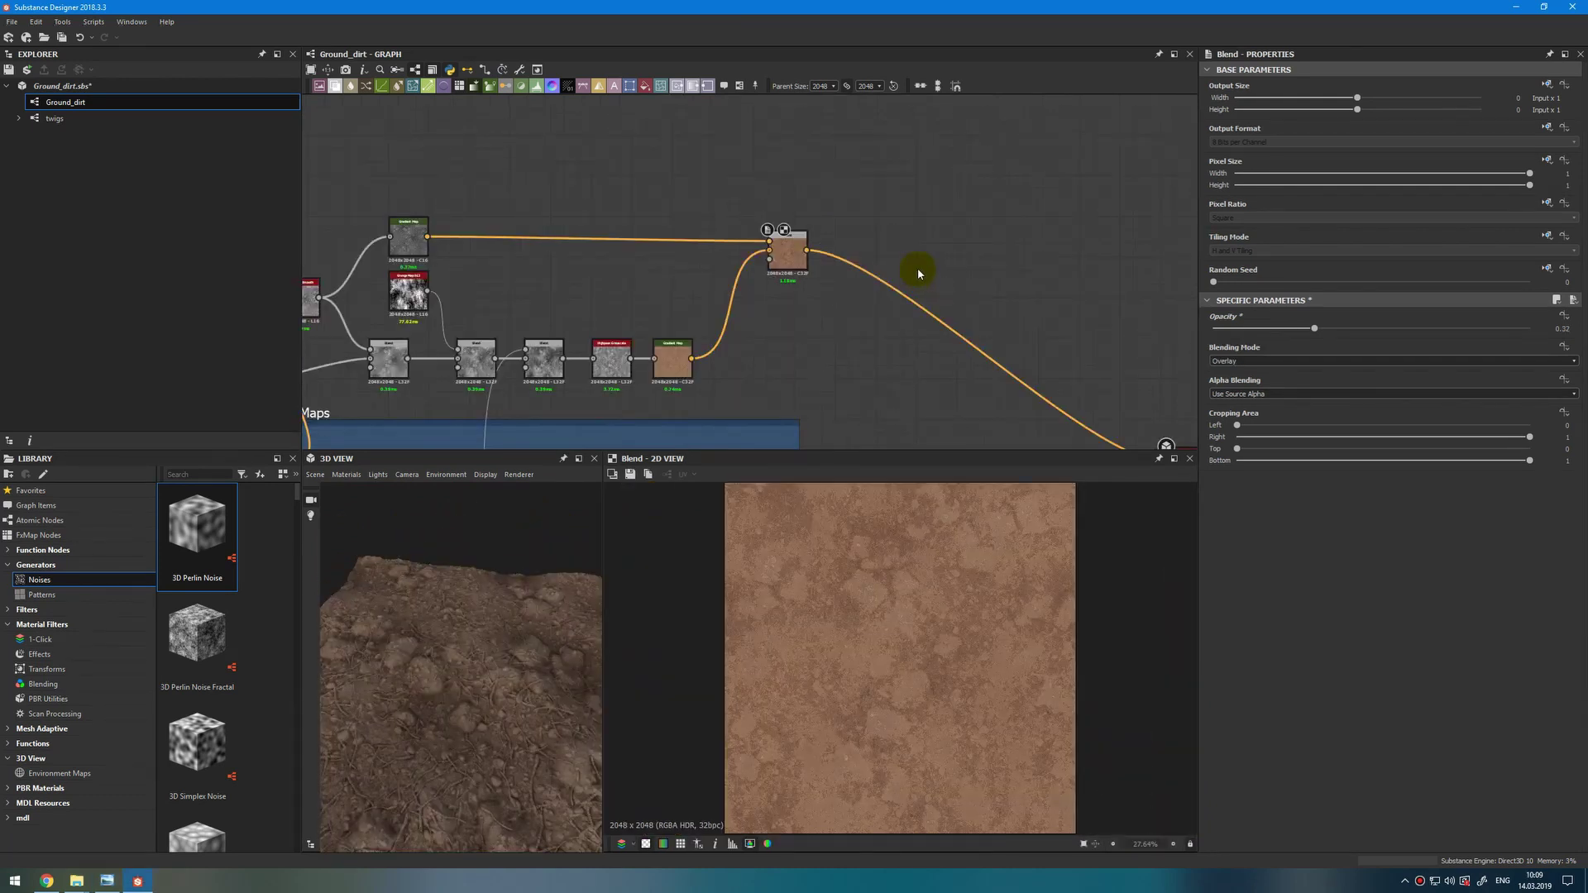
Add a new Blend node to the graph.
right_click(920, 268)
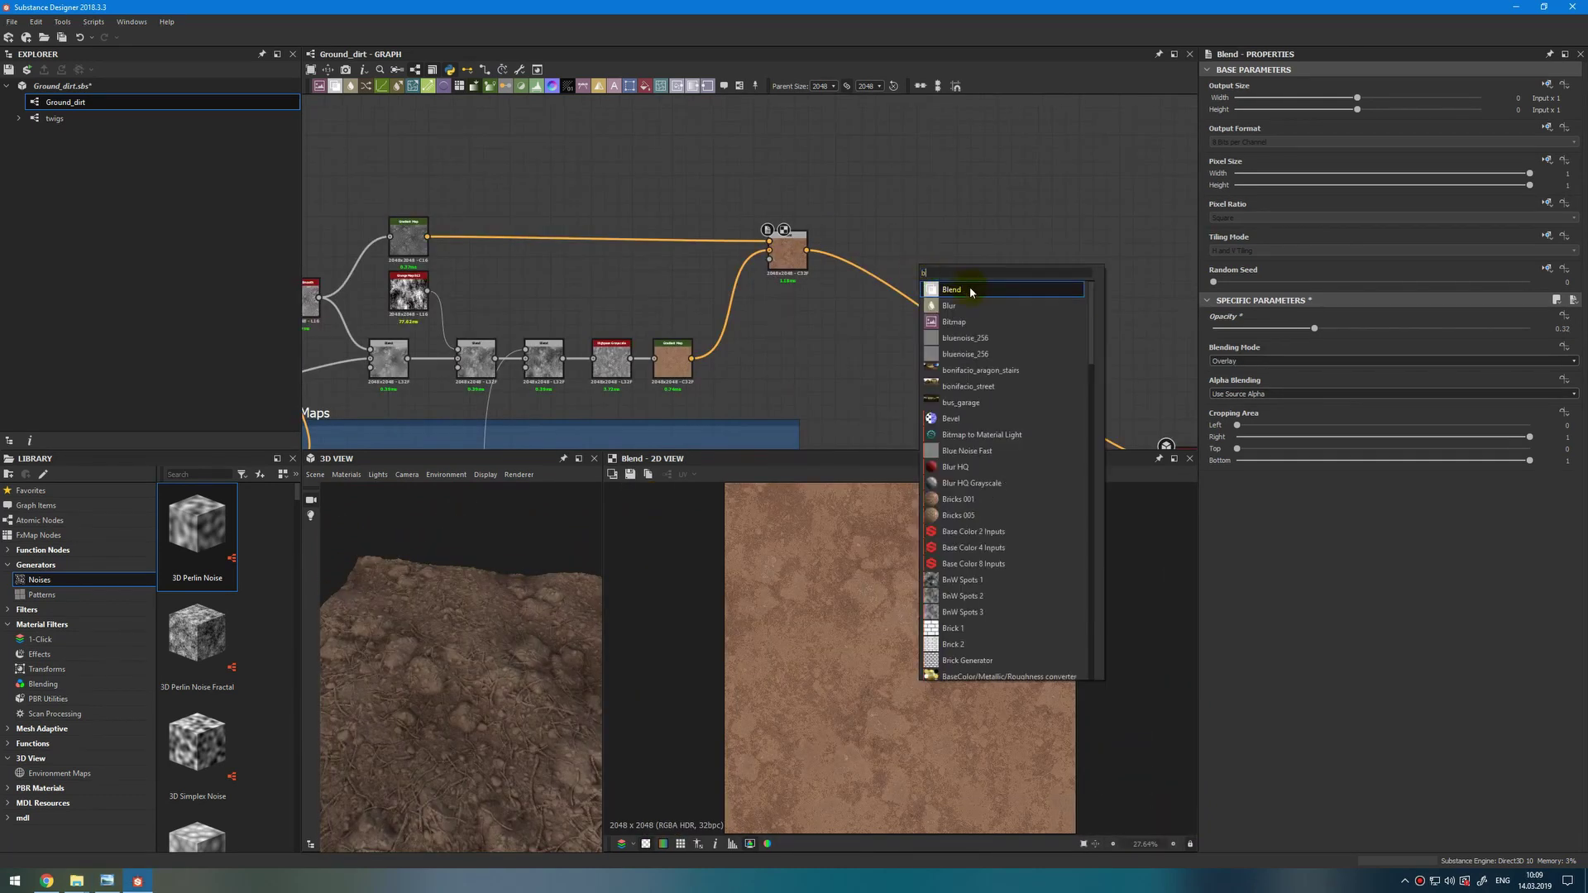
left_click(972, 289)
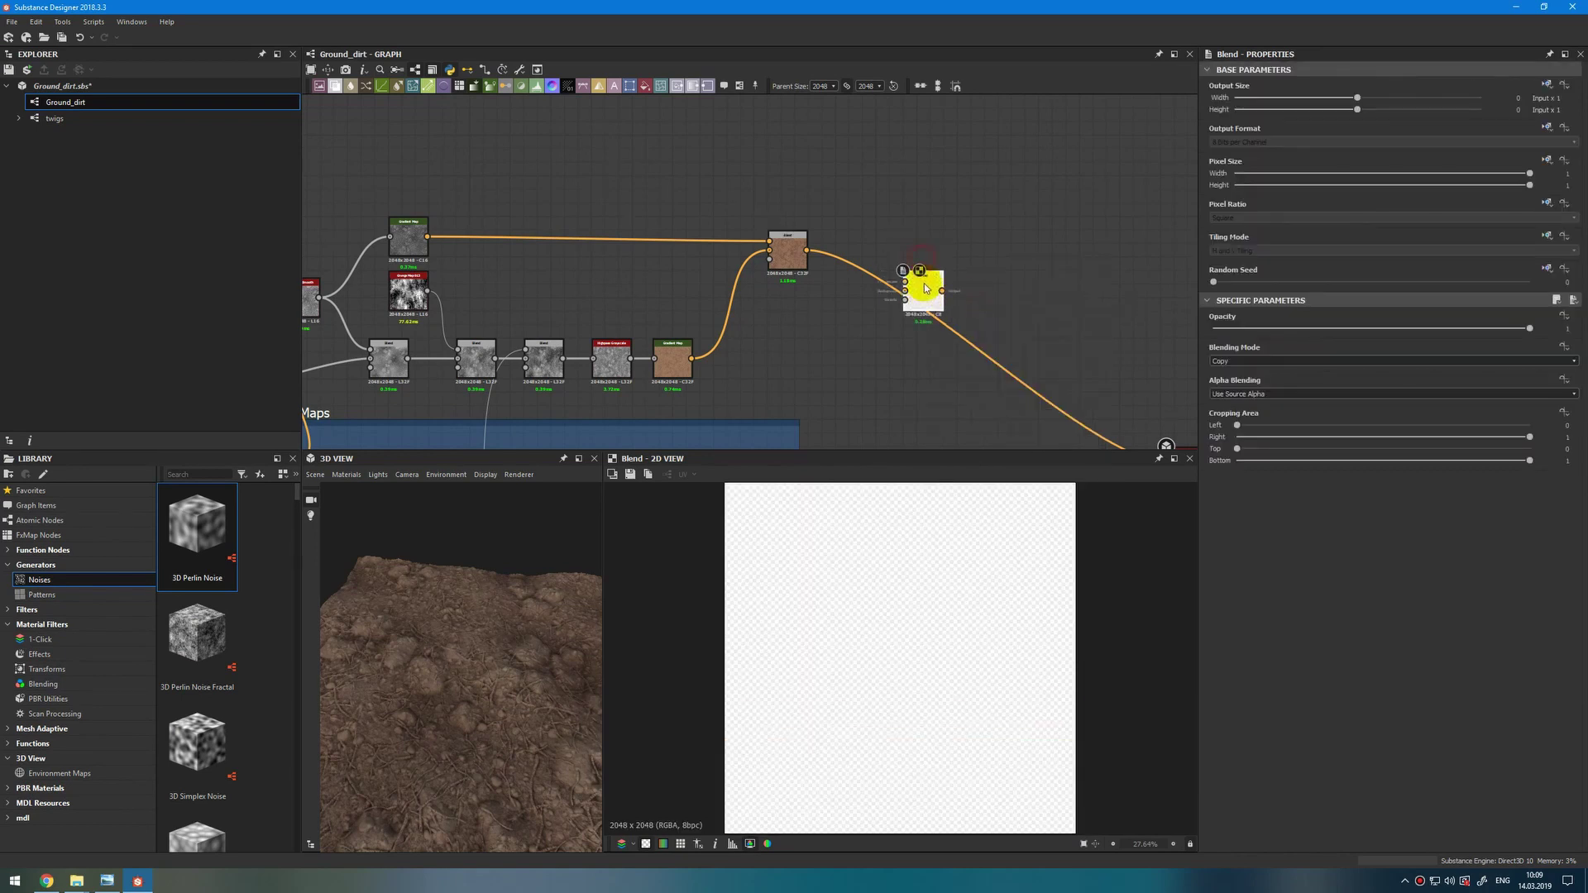
scroll(837, 263, "up", 3)
scroll(809, 166, "down", 2)
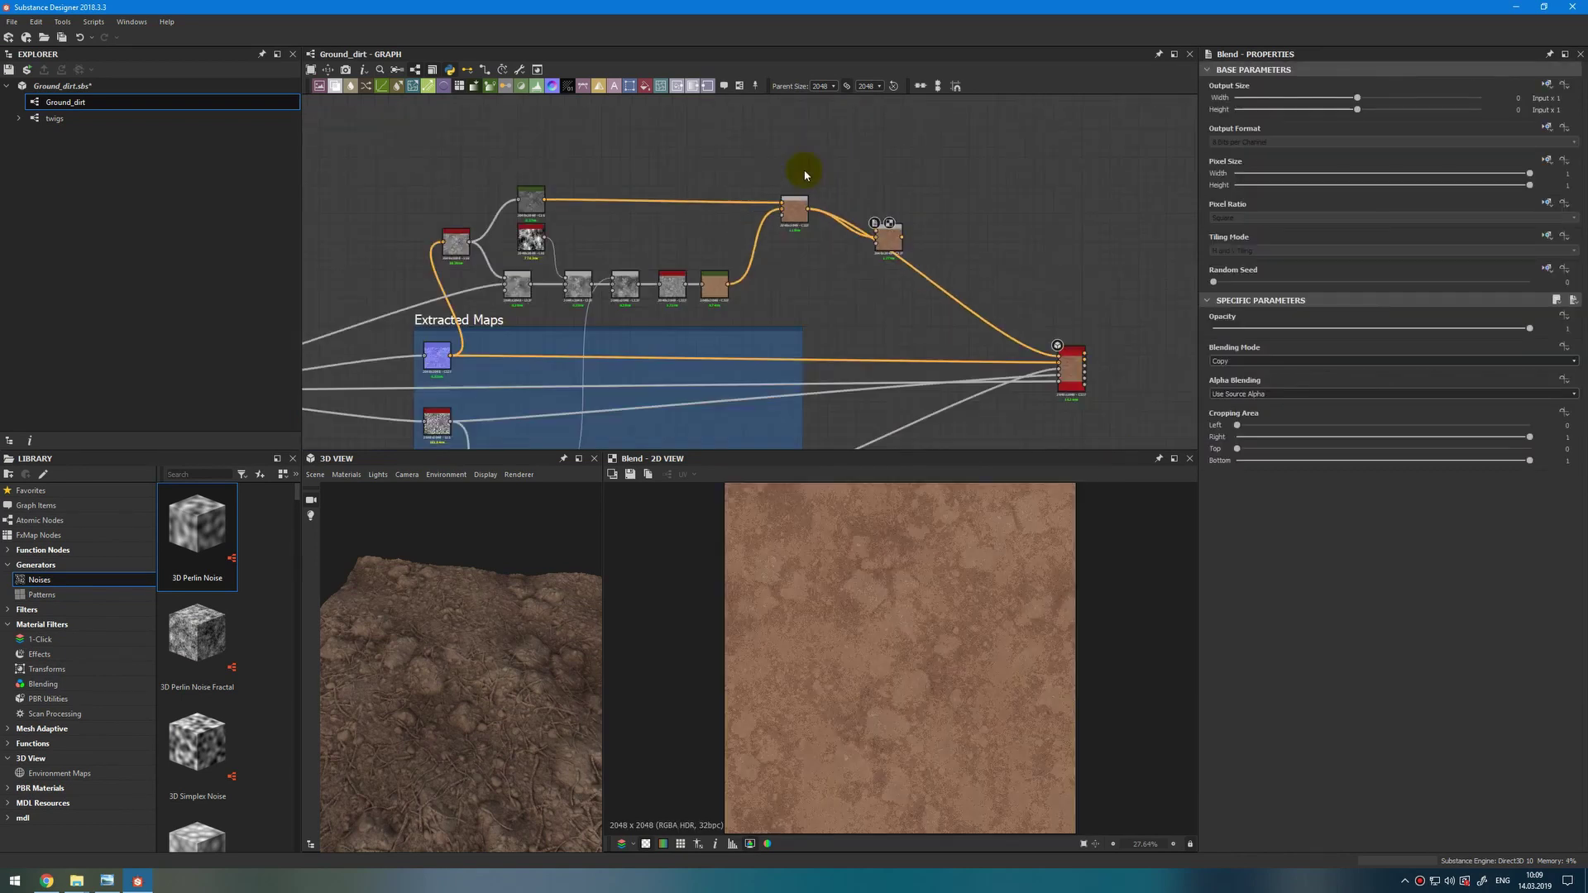
scroll(725, 147, "down", 2)
Add a Dirt 3 noise followed by a Gradient Map, and position the Blend above.
key("space")
type("dirt")
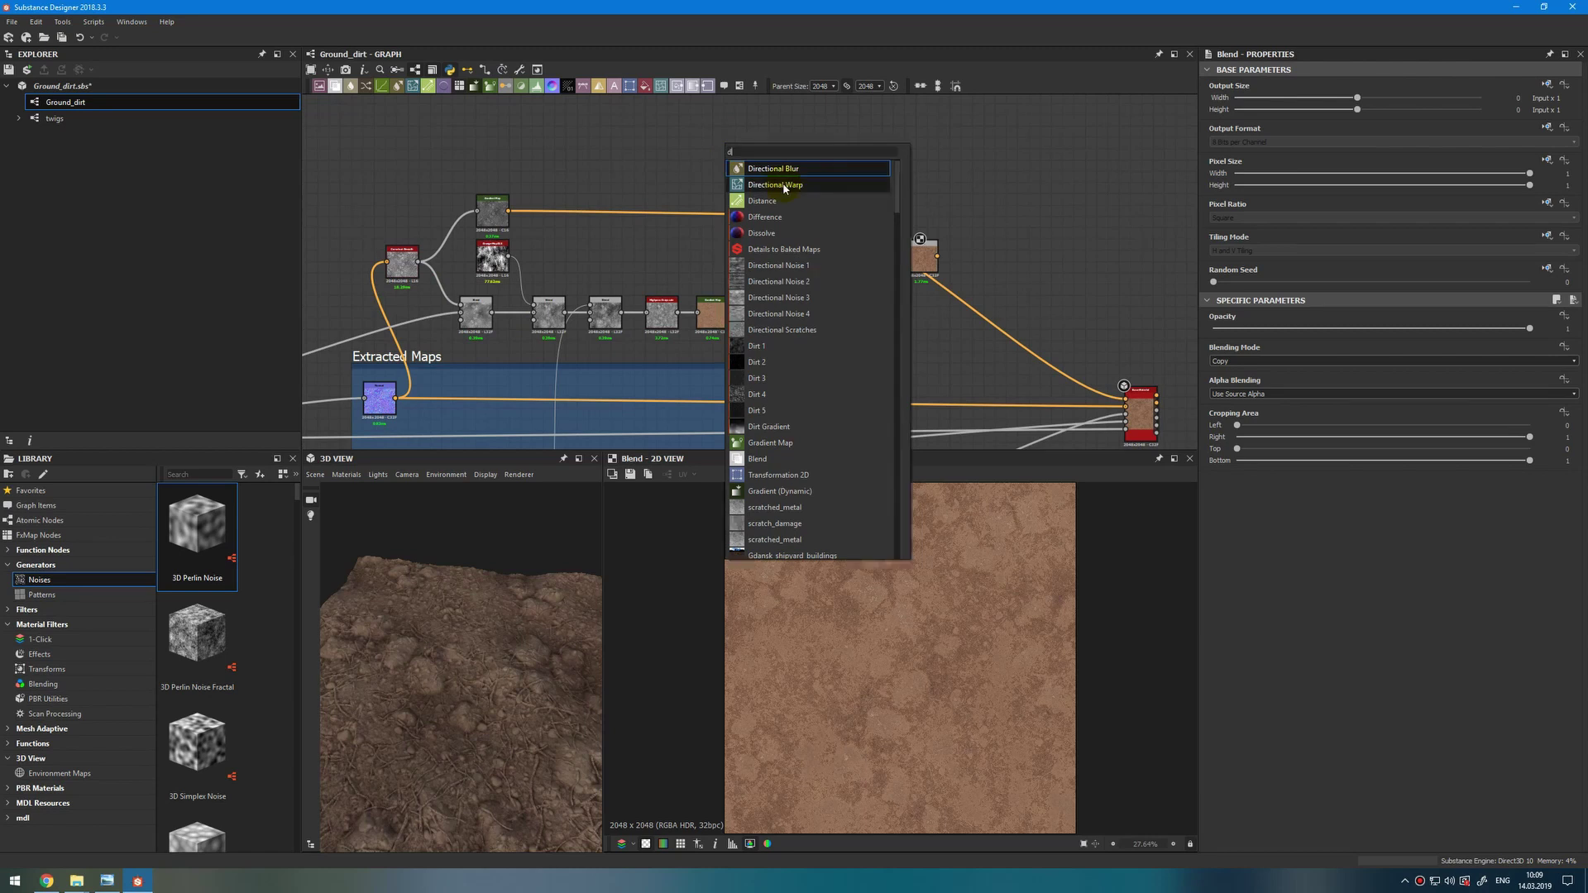
left_click(798, 166)
scroll(728, 149, "up", 2)
key("space")
type("g")
left_click(755, 180)
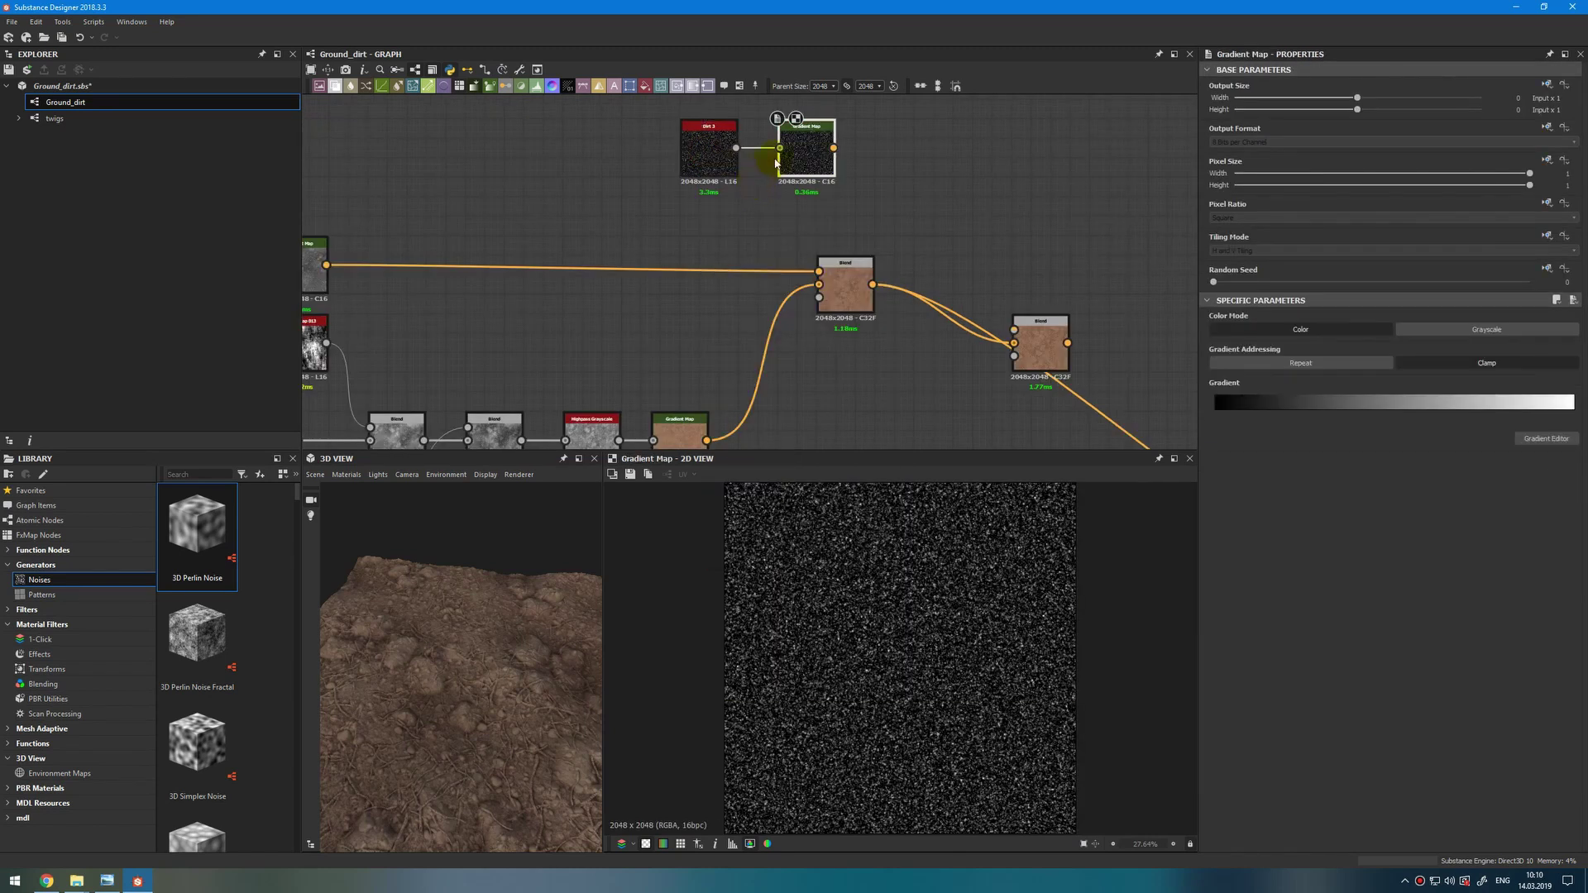
mouse_move(834, 149)
left_mouse_down()
mouse_move(1014, 330)
mouse_move(1046, 254)
left_mouse_up()
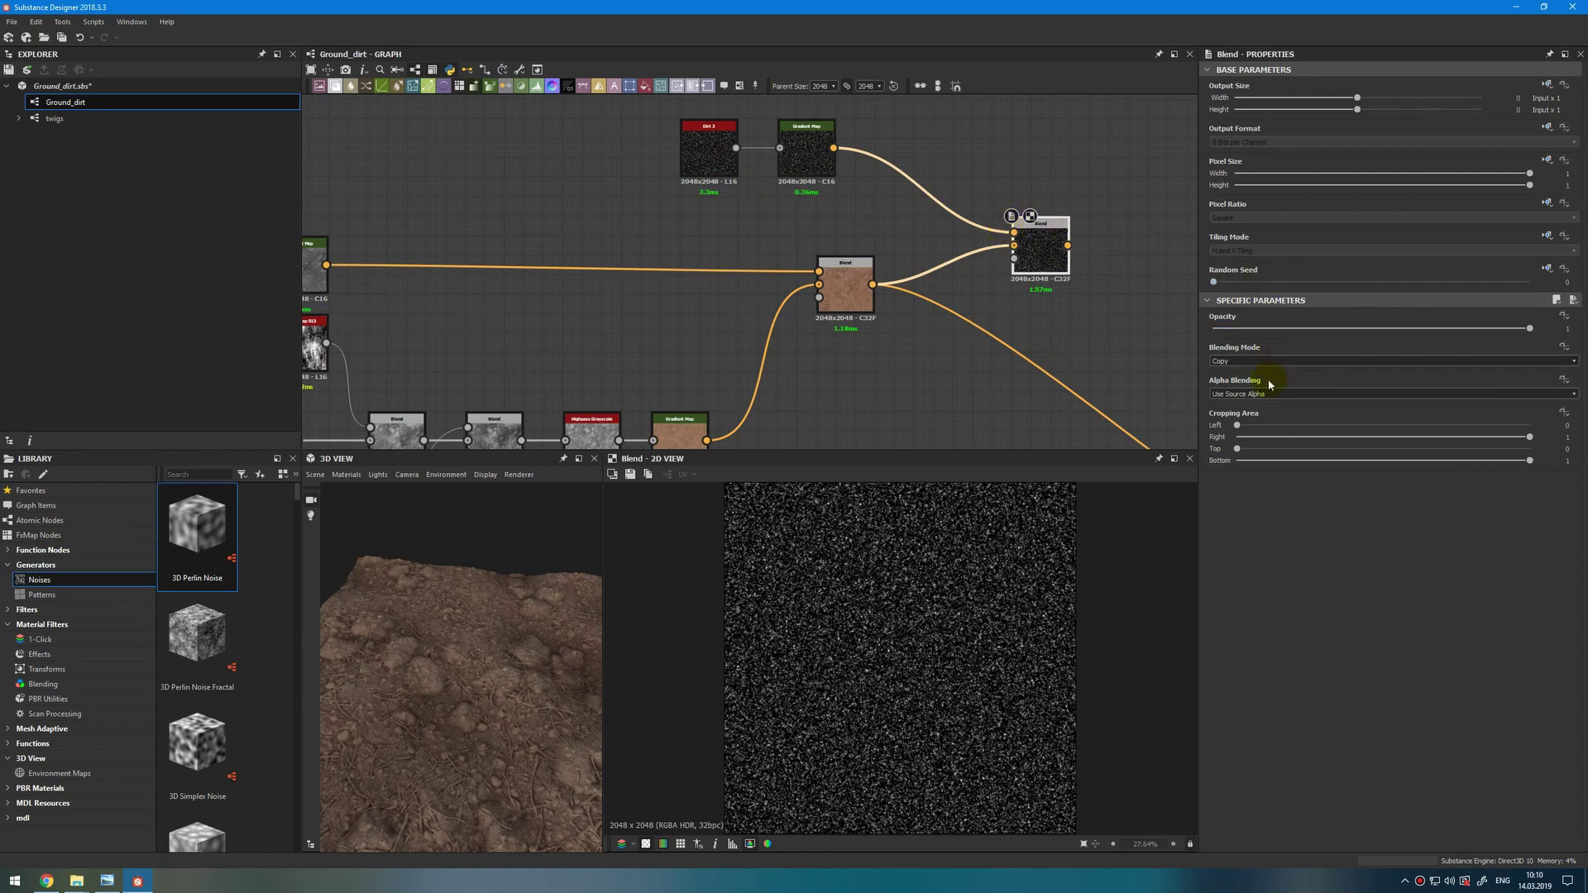
Set the speckle Blend to Subtract and start adjusting its opacity.
left_click(1266, 362)
left_click(1255, 392)
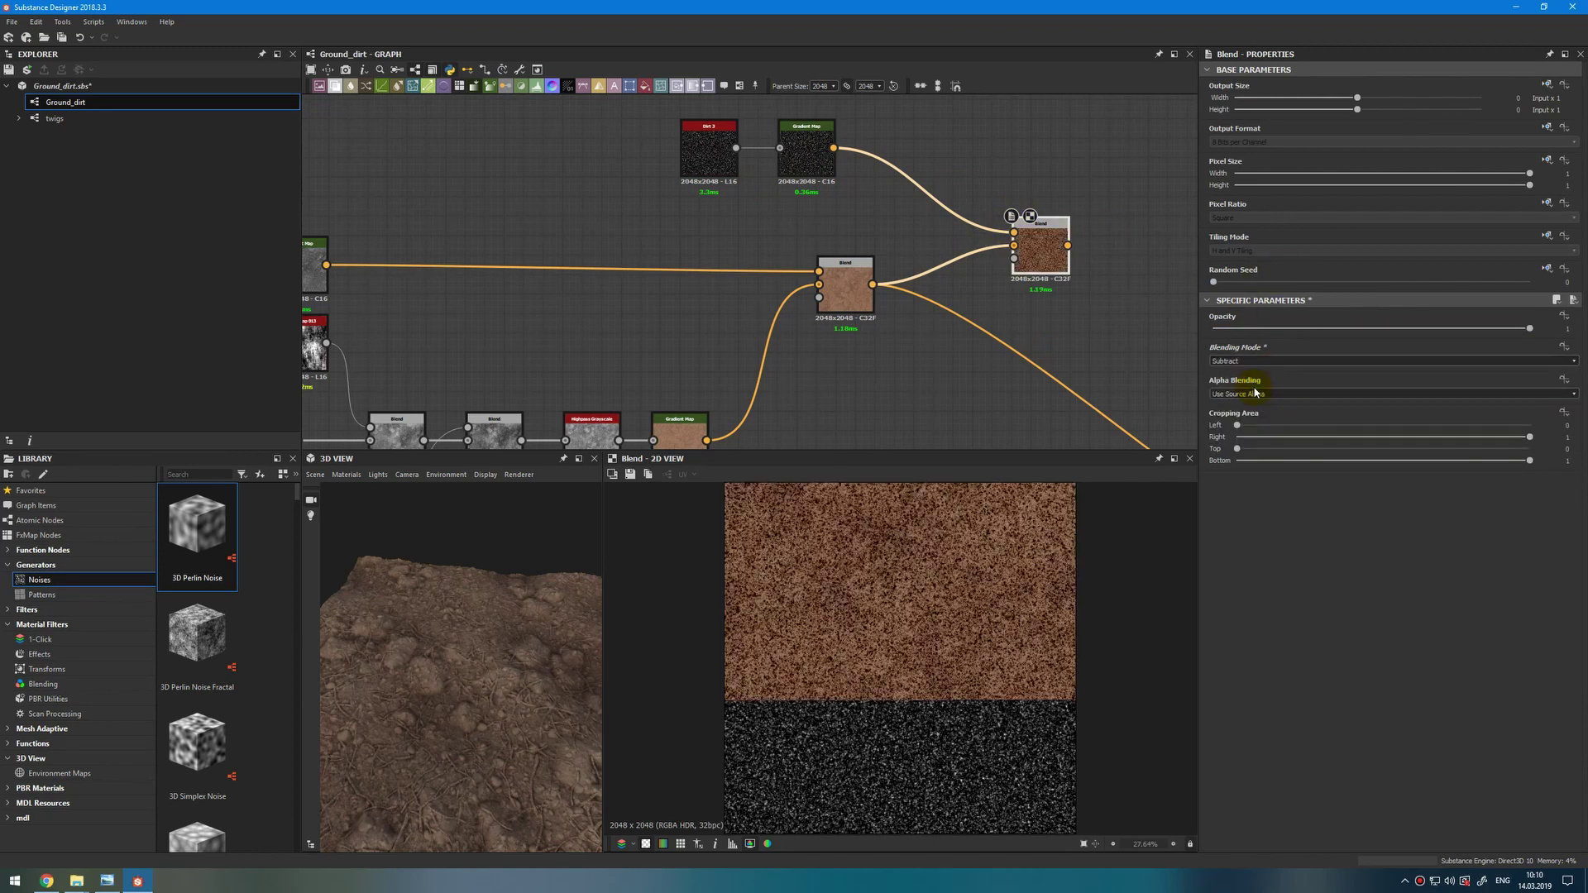
left_click(1276, 331)
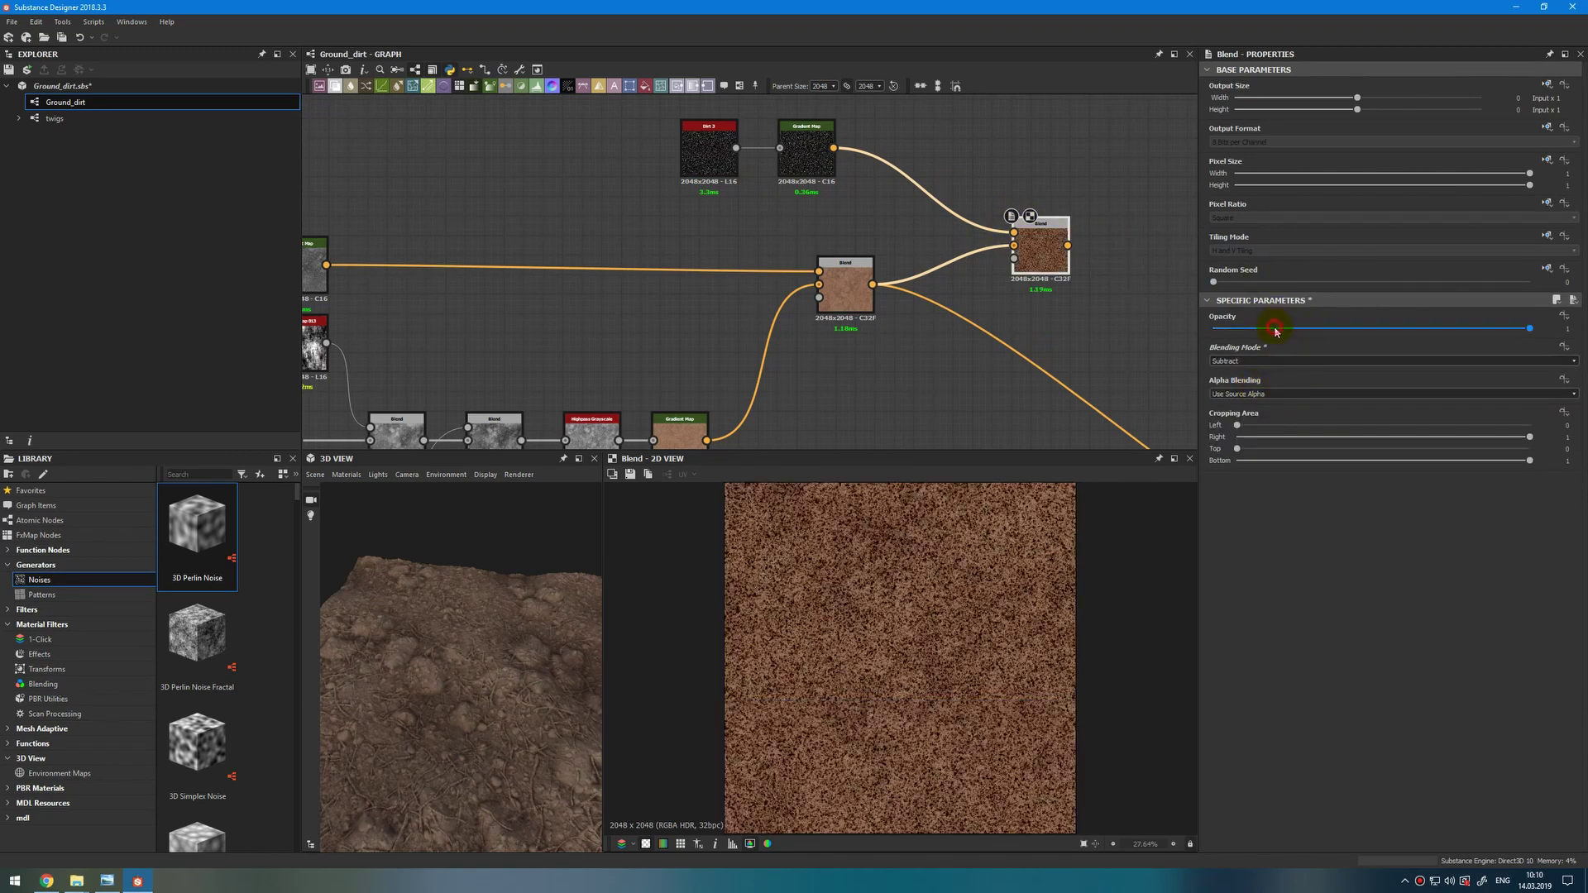
left_click_drag(1276, 331, 1308, 329)
left_click_drag(513, 662, 472, 722)
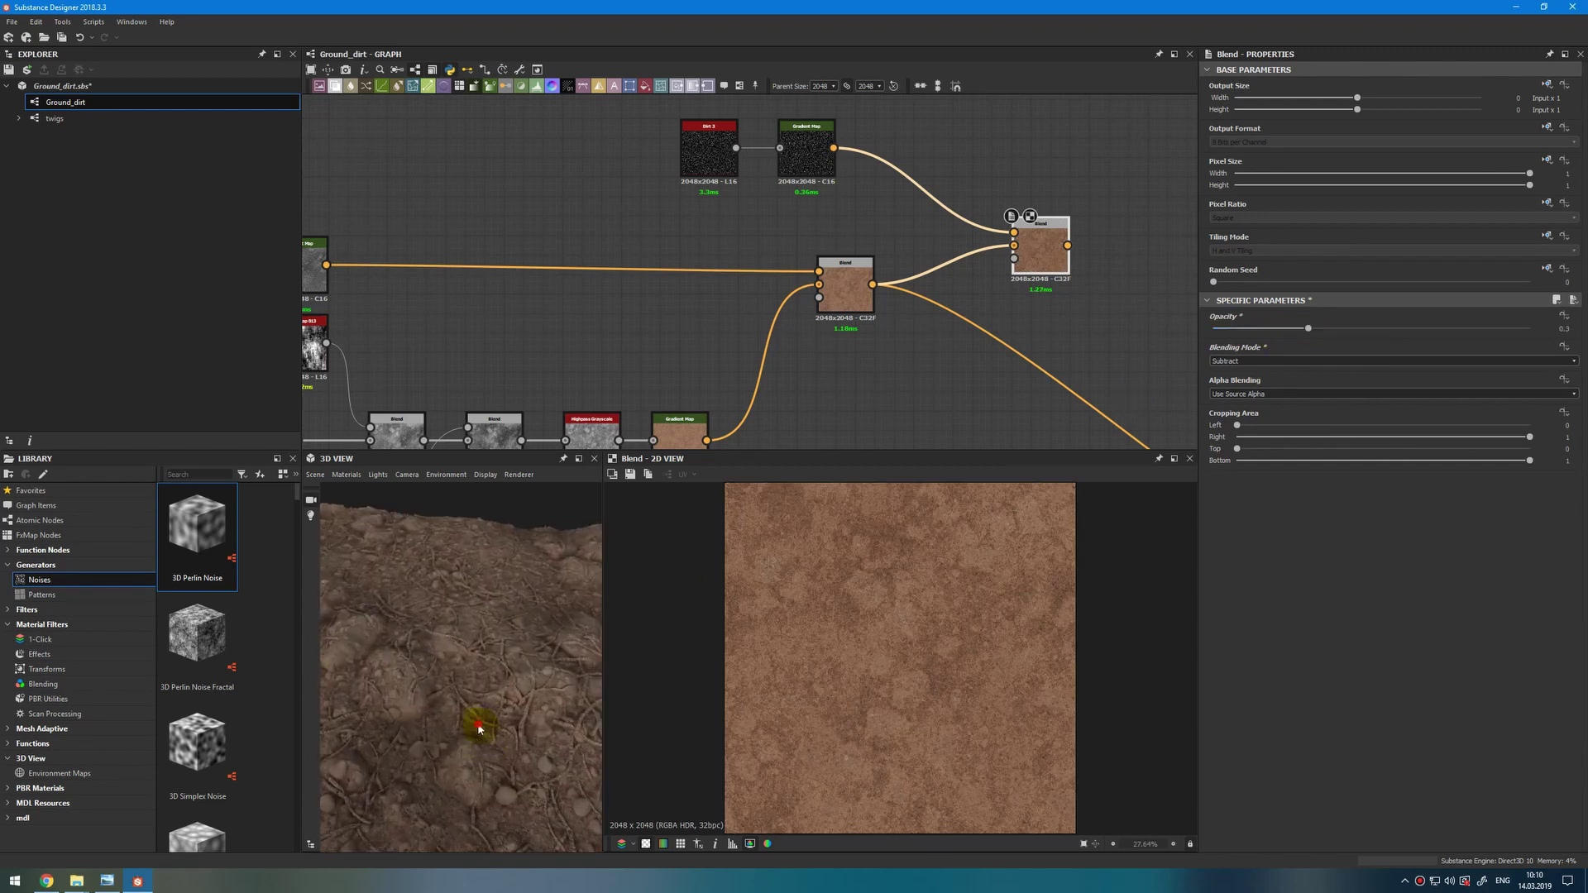
Feed the downstream link from this Blend, set opacity to 0.25, and save Ground_dirt.sbs.
left_click_drag(873, 284, 1067, 246)
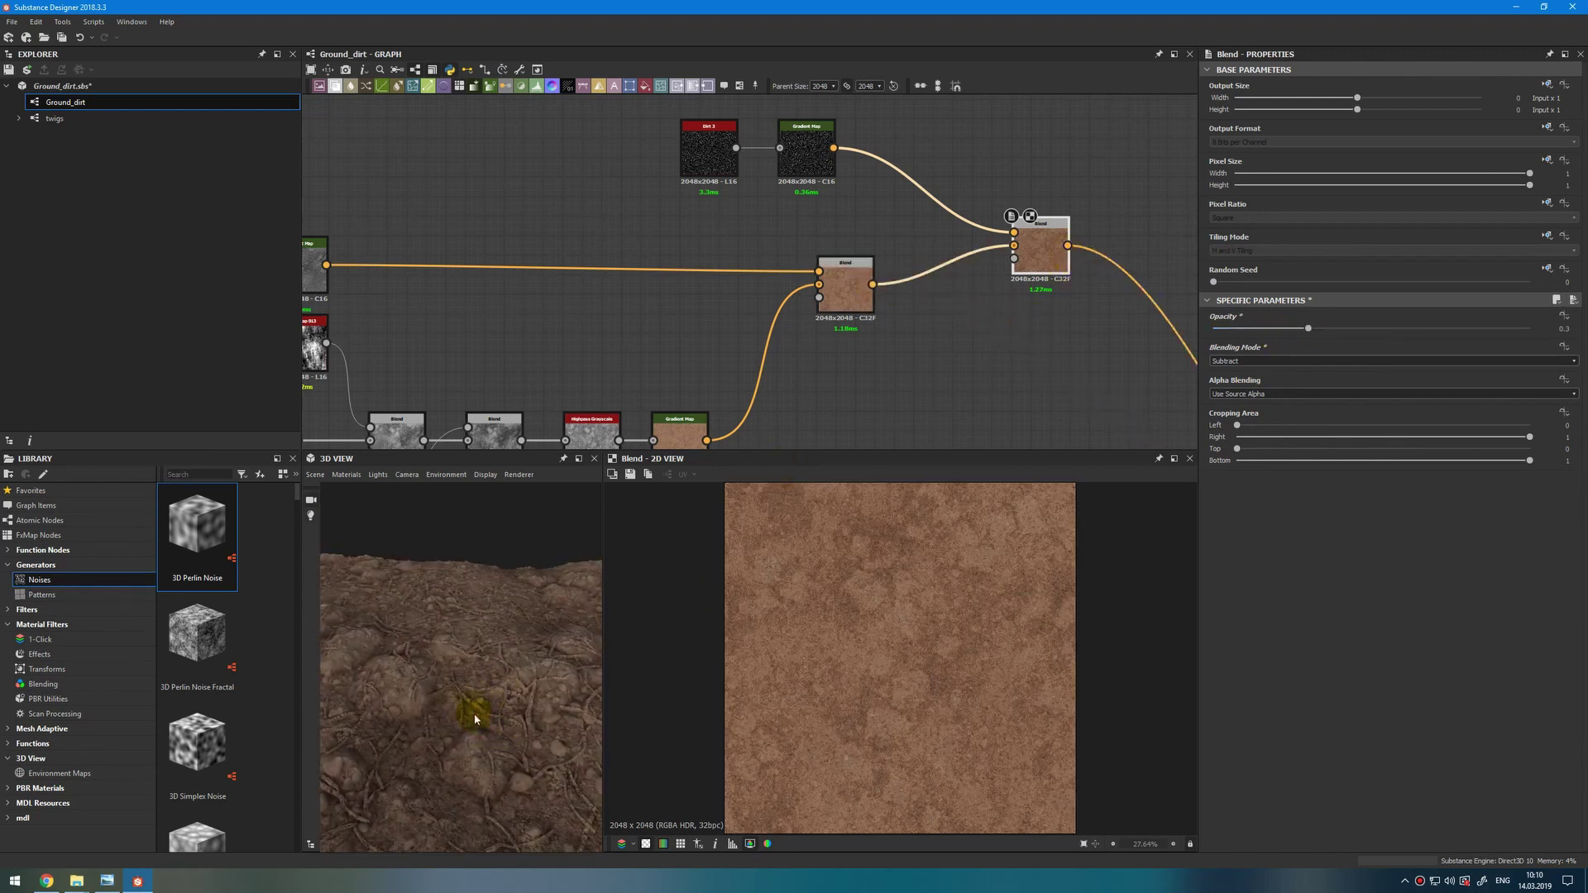
mouse_move(572, 656)
left_mouse_down()
mouse_move(464, 752)
mouse_move(493, 684)
mouse_move(478, 769)
left_mouse_up()
left_click_drag(1308, 328, 1286, 332)
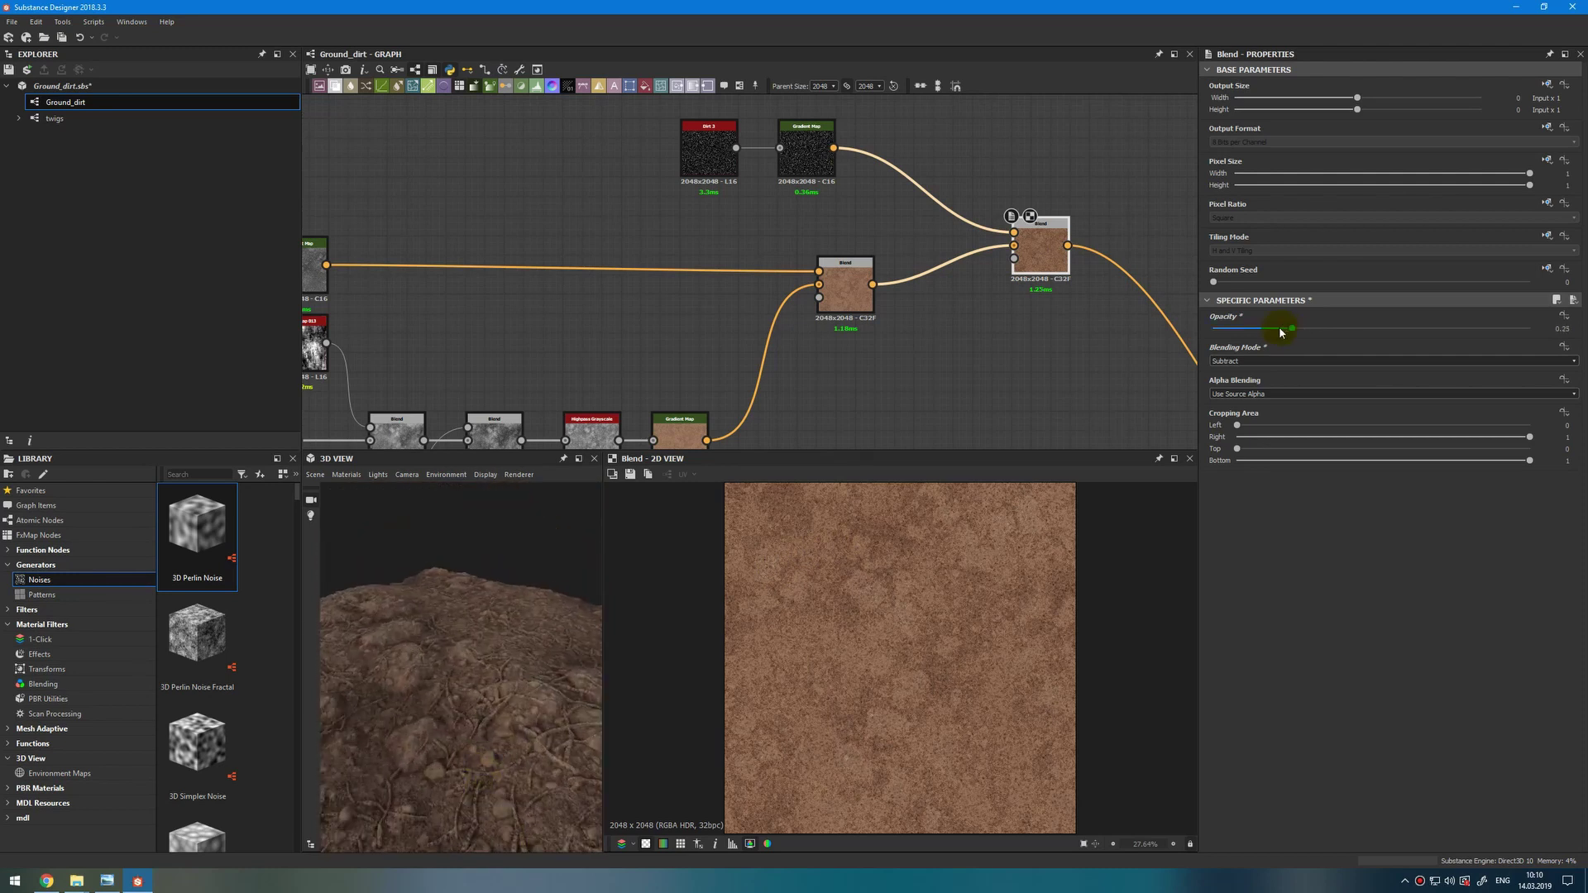
key("ctrl+s")
scroll(921, 248, "down", 3)
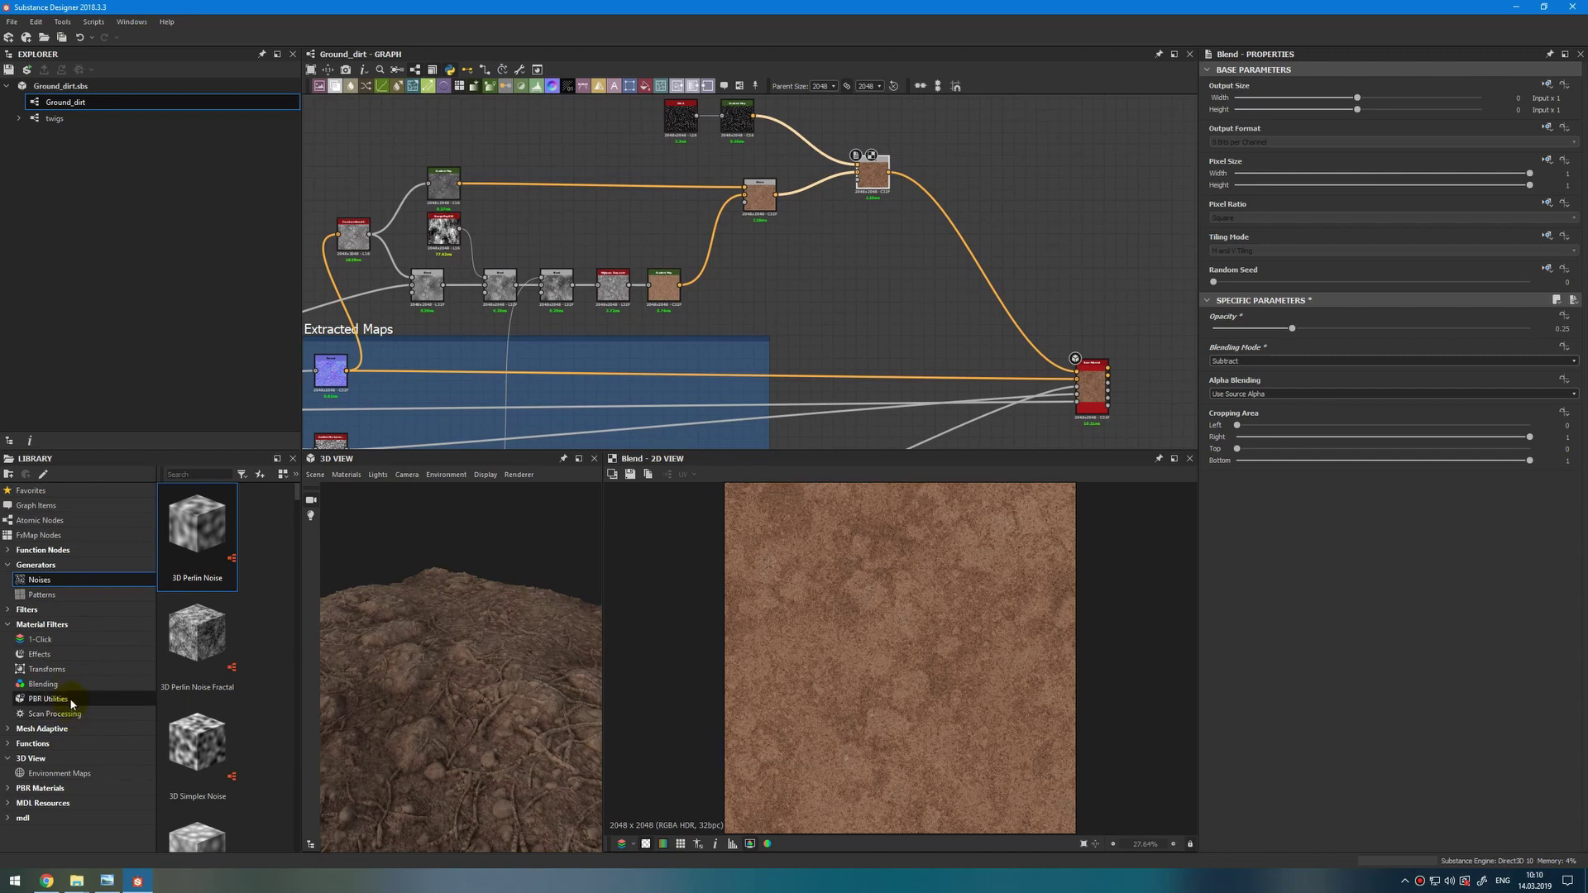
Add a PBR BaseColor / Metallic Validate node from PBR Utilities and feed the Blend output into its Base Color.
left_click(71, 704)
scroll(265, 664, "down", 1)
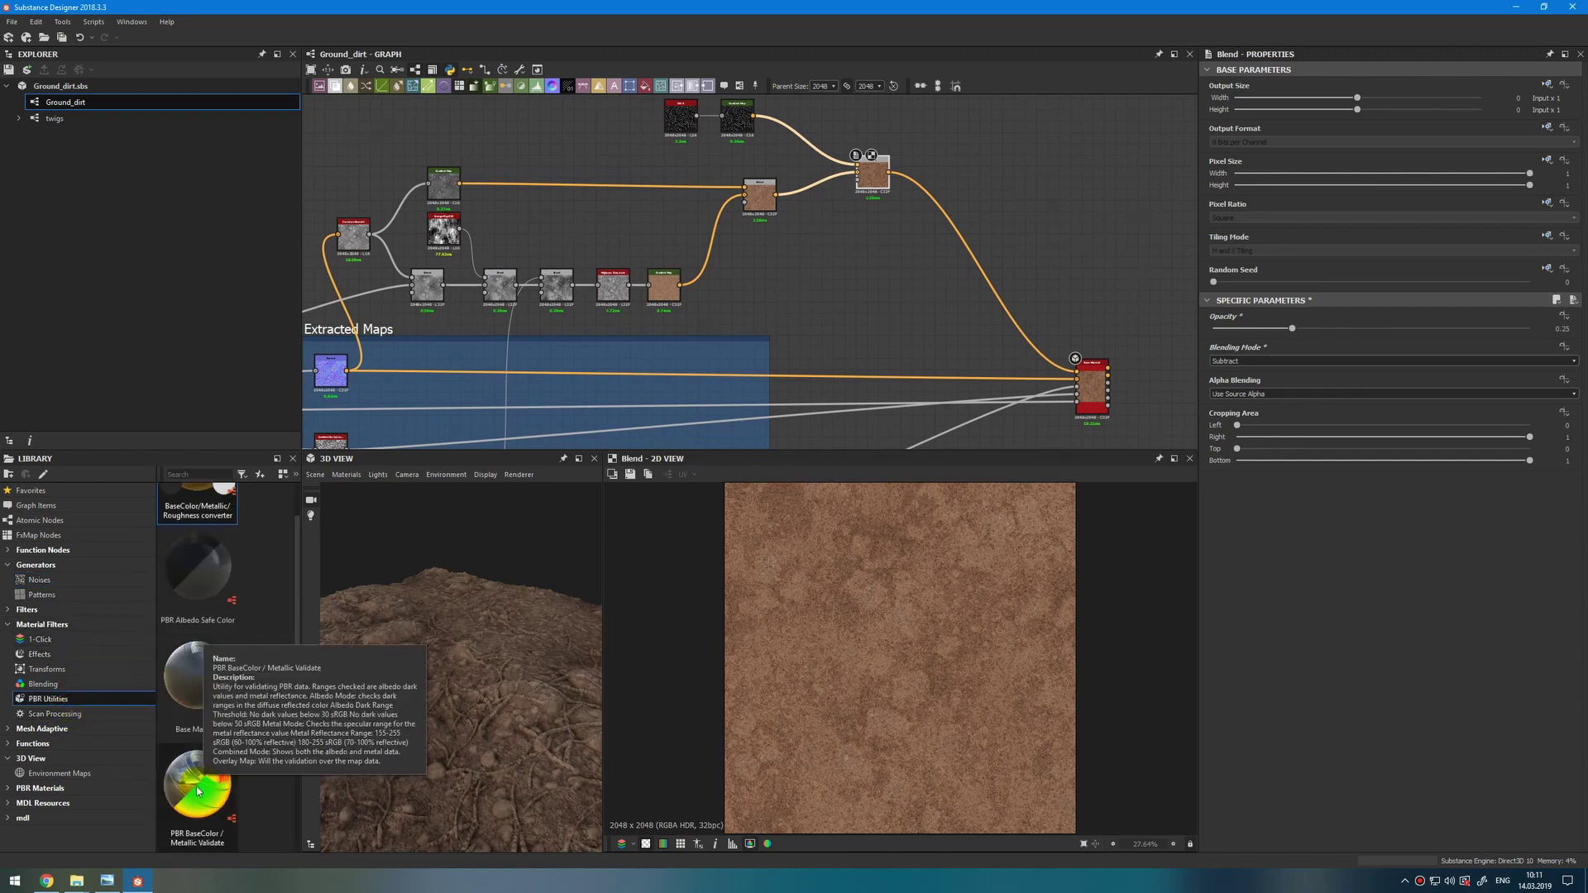
left_click_drag(196, 790, 963, 161)
scroll(964, 162, "up", 3)
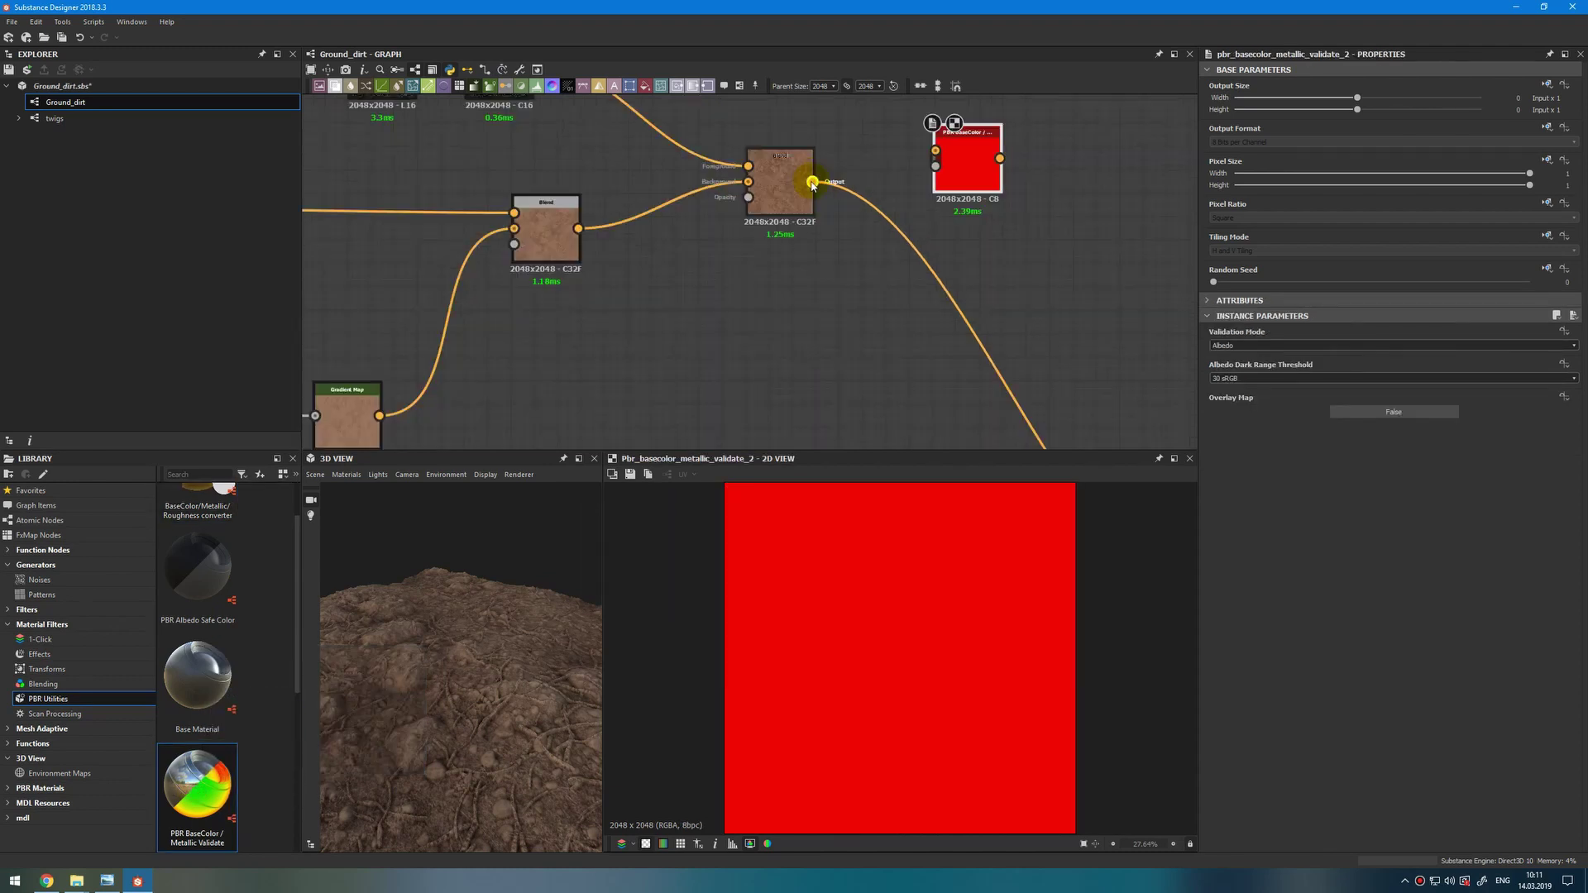
left_click_drag(812, 182, 936, 151)
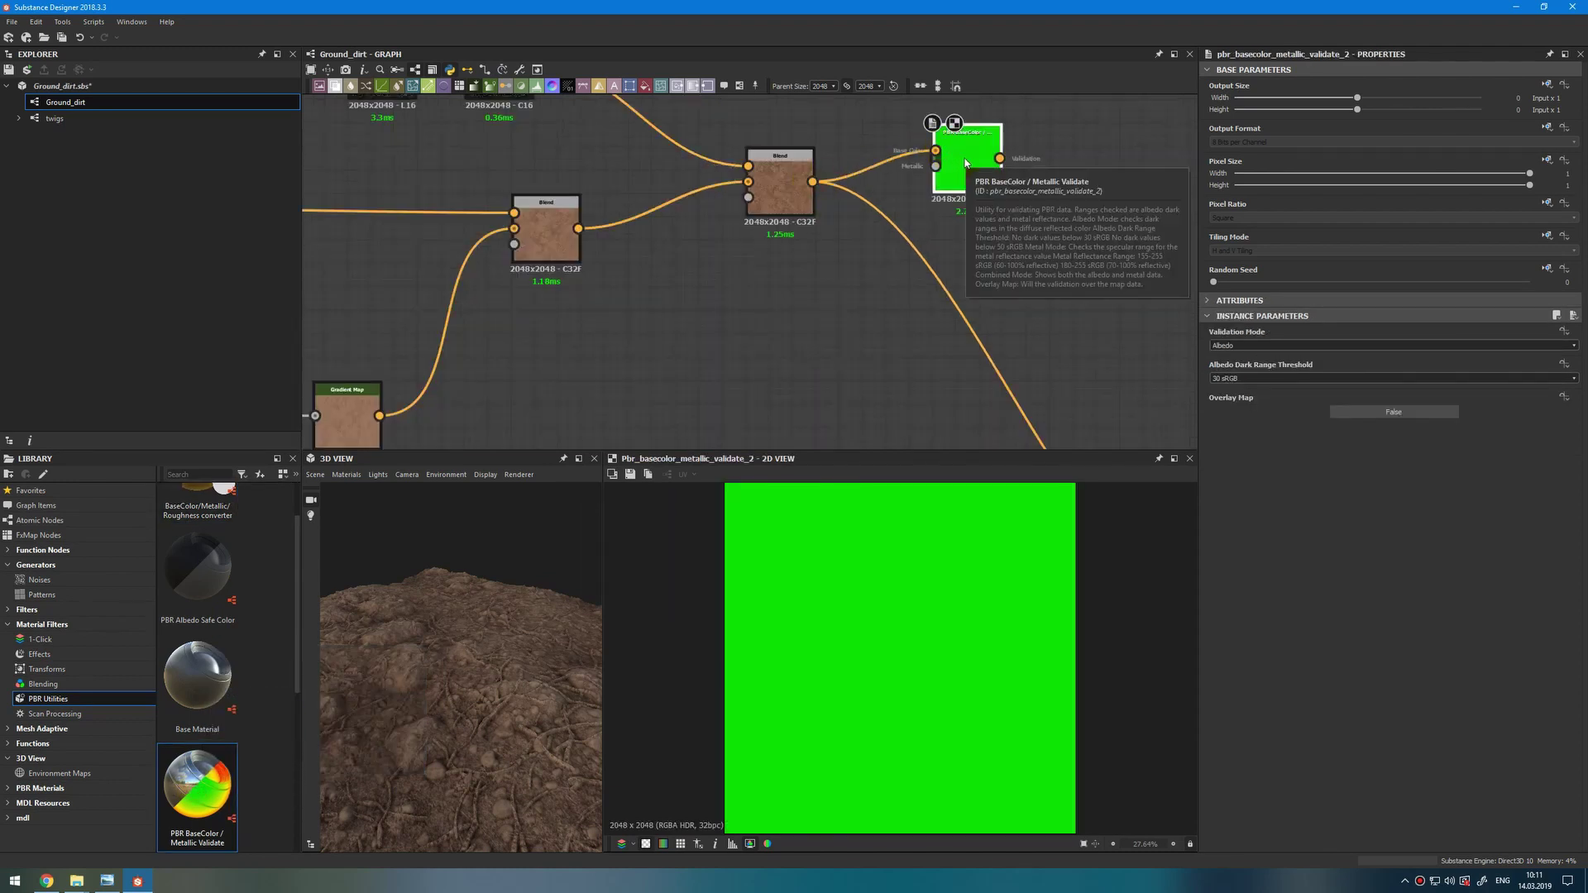
left_click_drag(965, 162, 1082, 161)
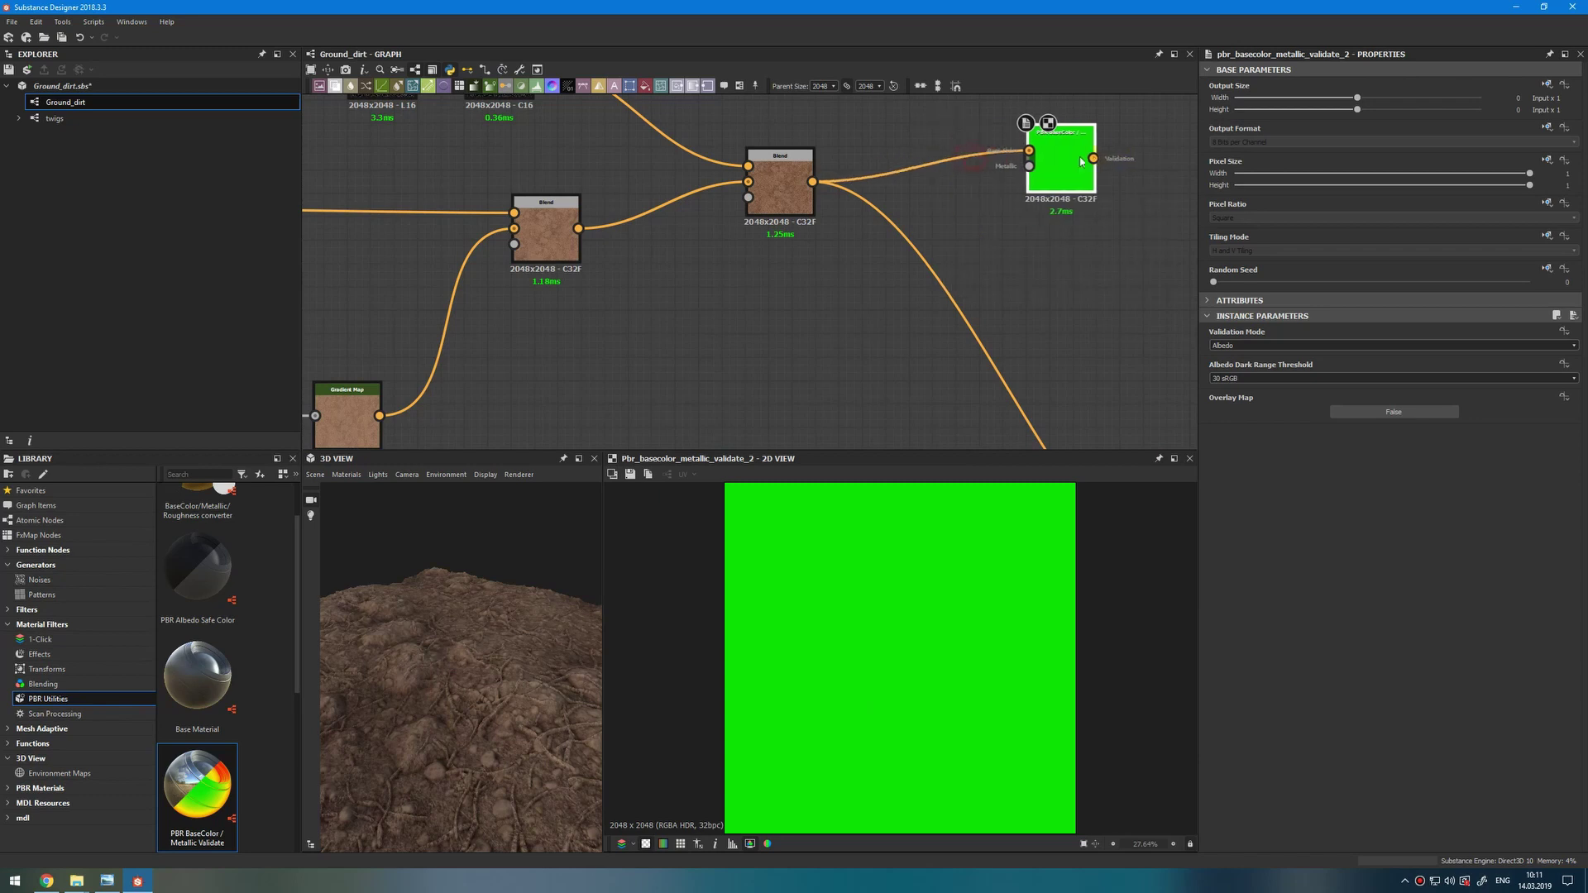
middle_click_drag(1081, 161, 951, 284)
scroll(950, 284, "down", 3)
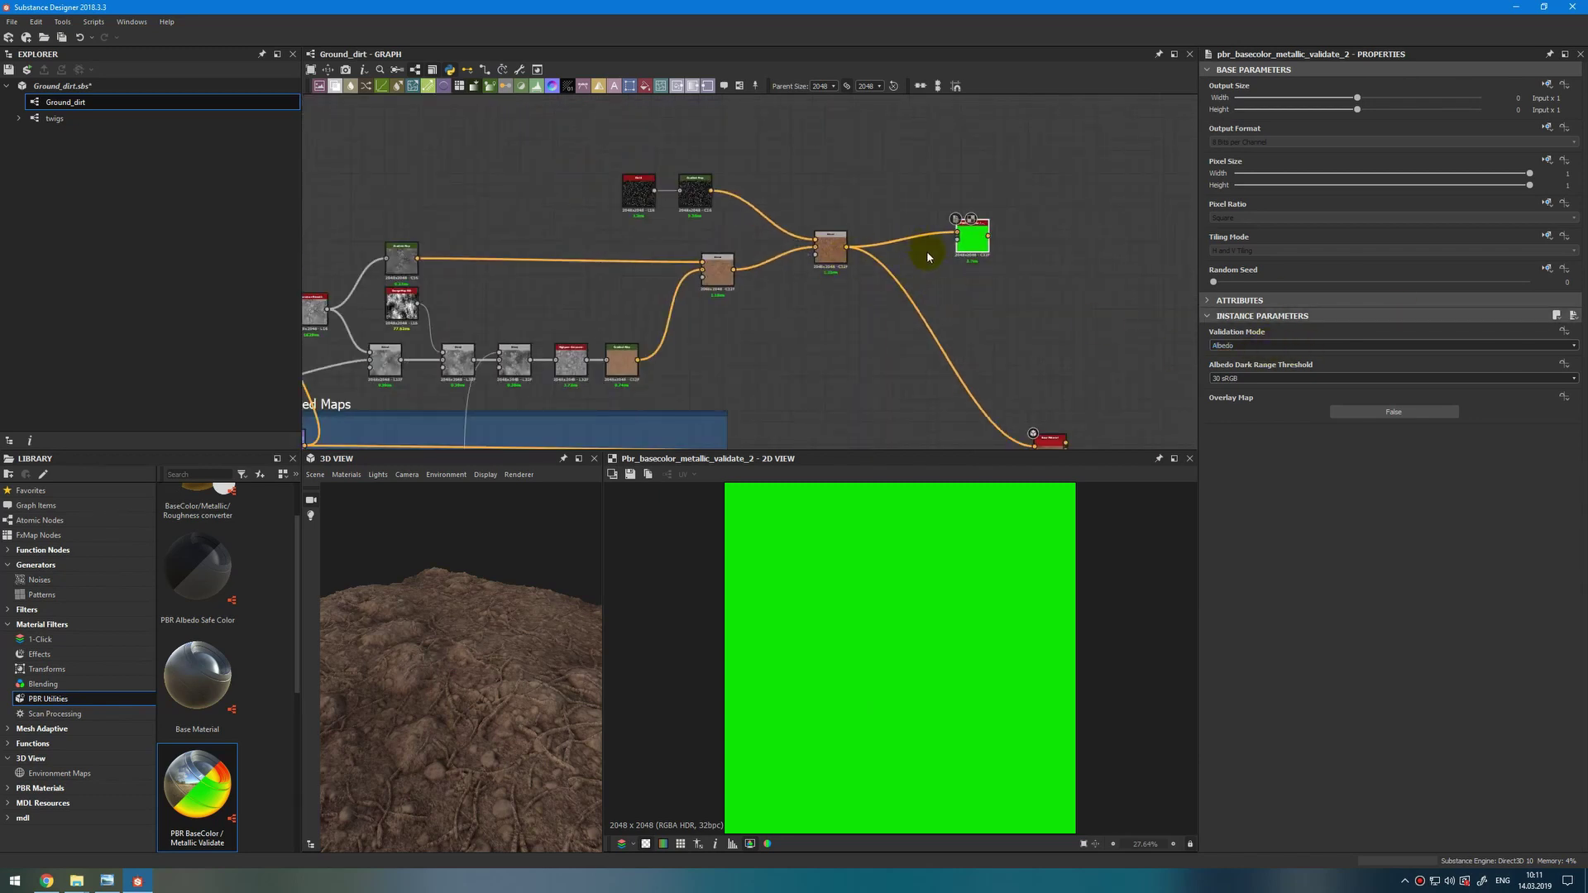
scroll(928, 256, "up", 3)
left_click(872, 209)
Insert a Levels node before the validator, enable Overlay Map, and adjust levels to clear red warnings.
key("space")
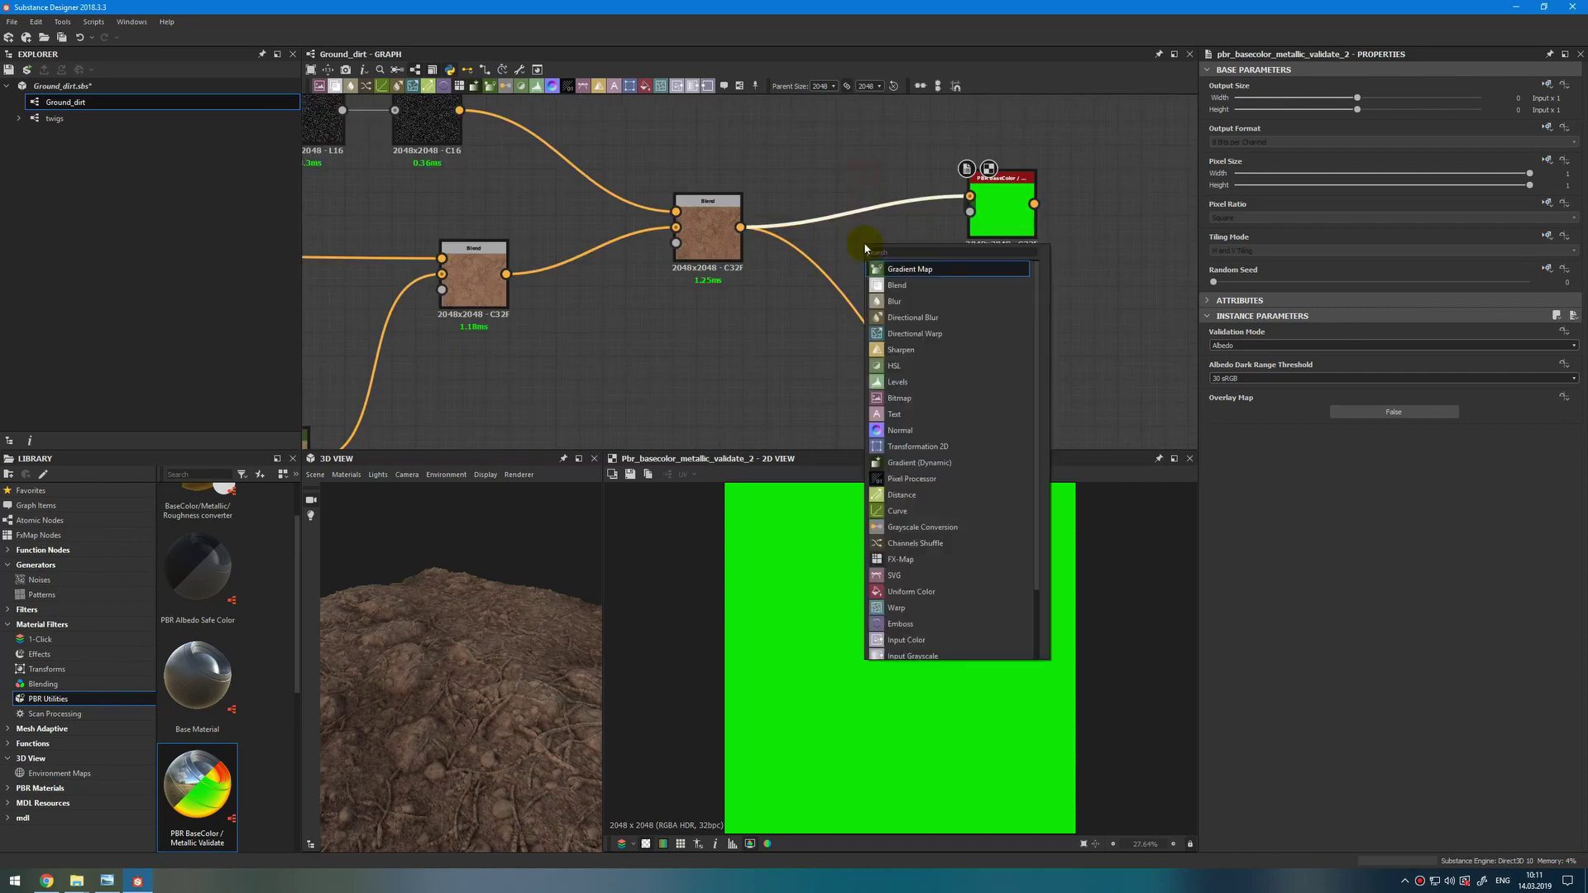
left_click(897, 381)
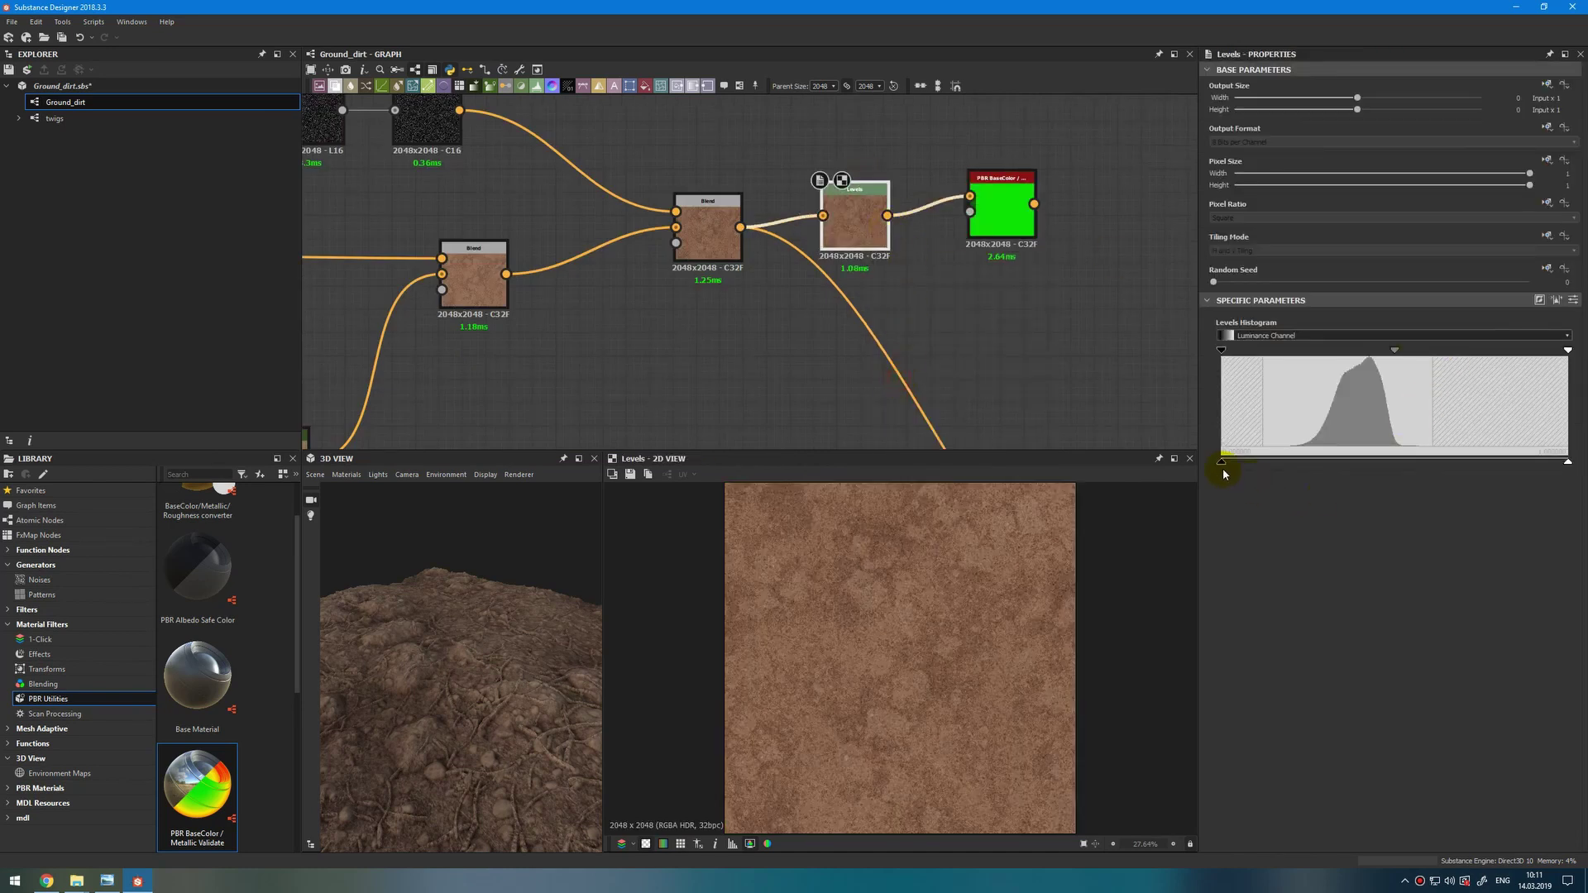
double_click(1001, 215)
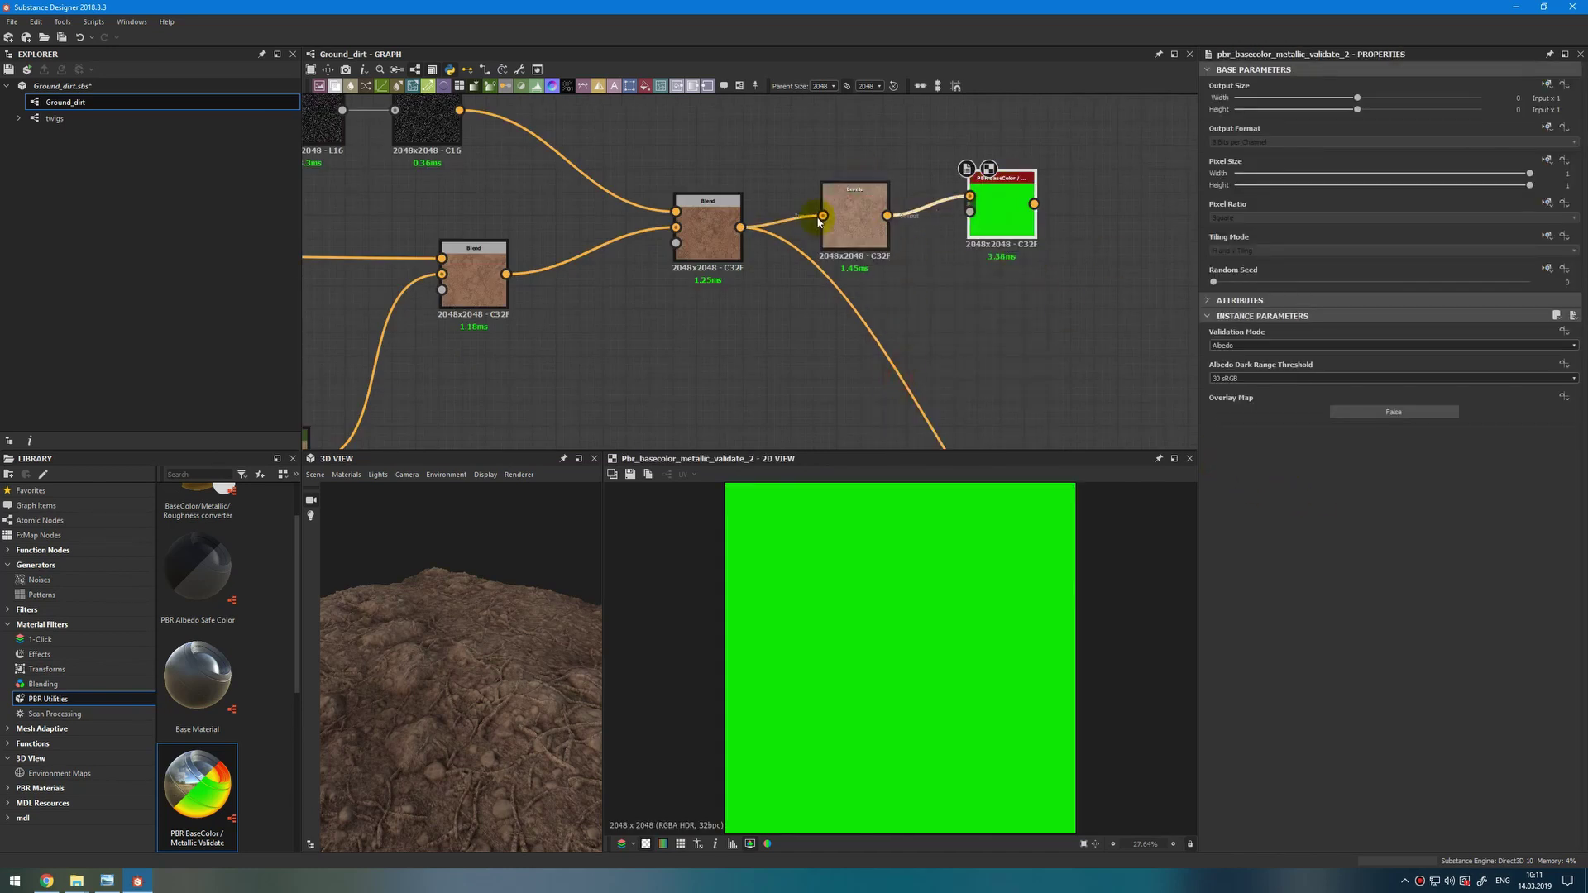
double_click(852, 216)
double_click(1002, 211)
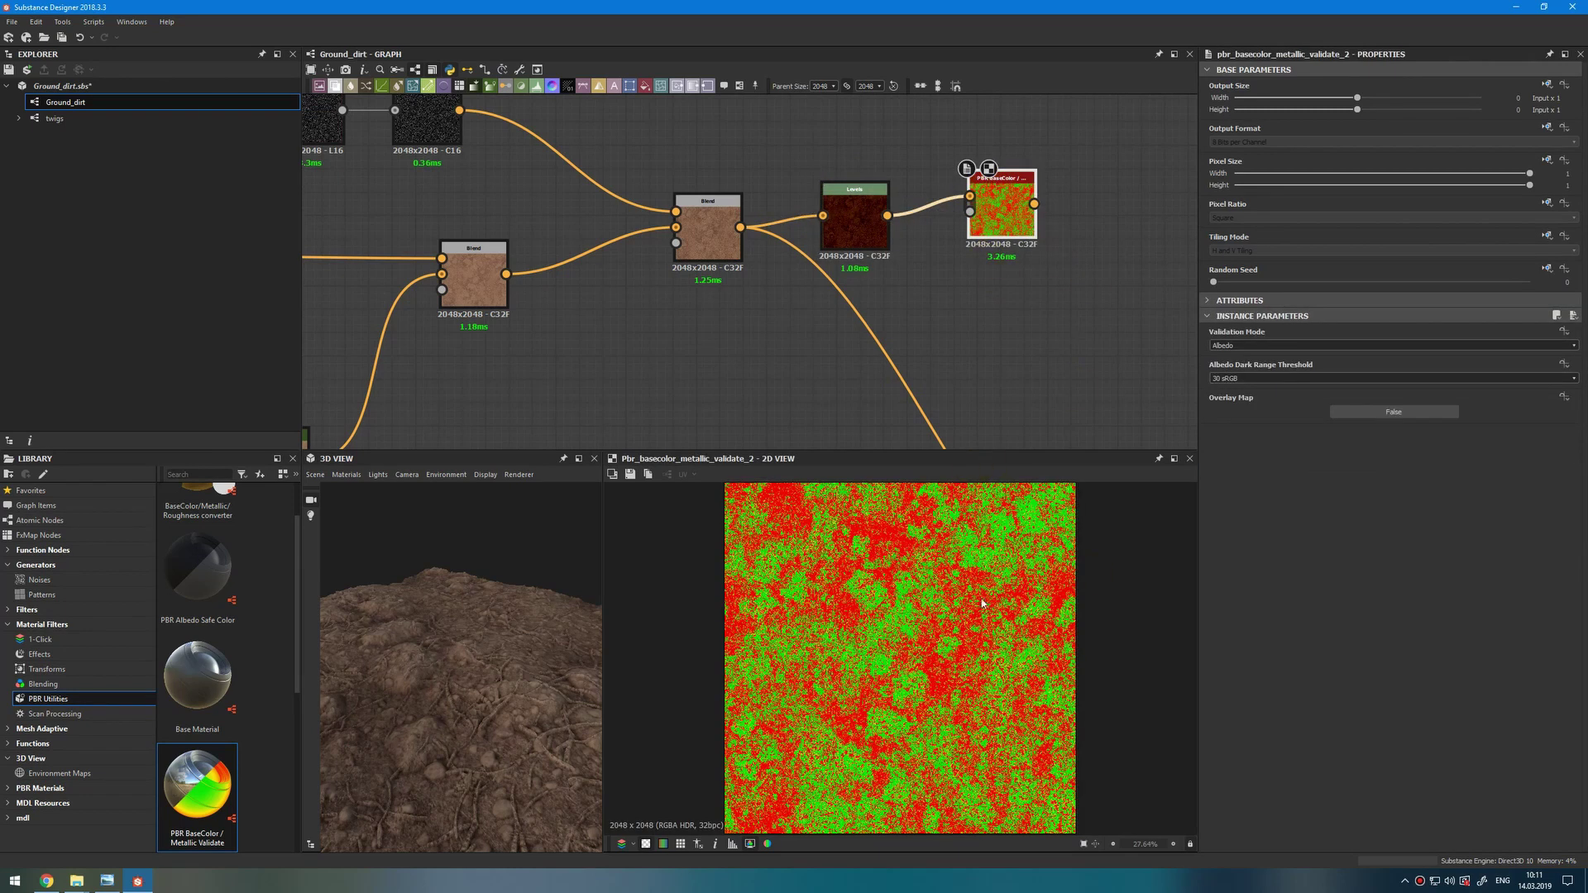
left_click(1343, 411)
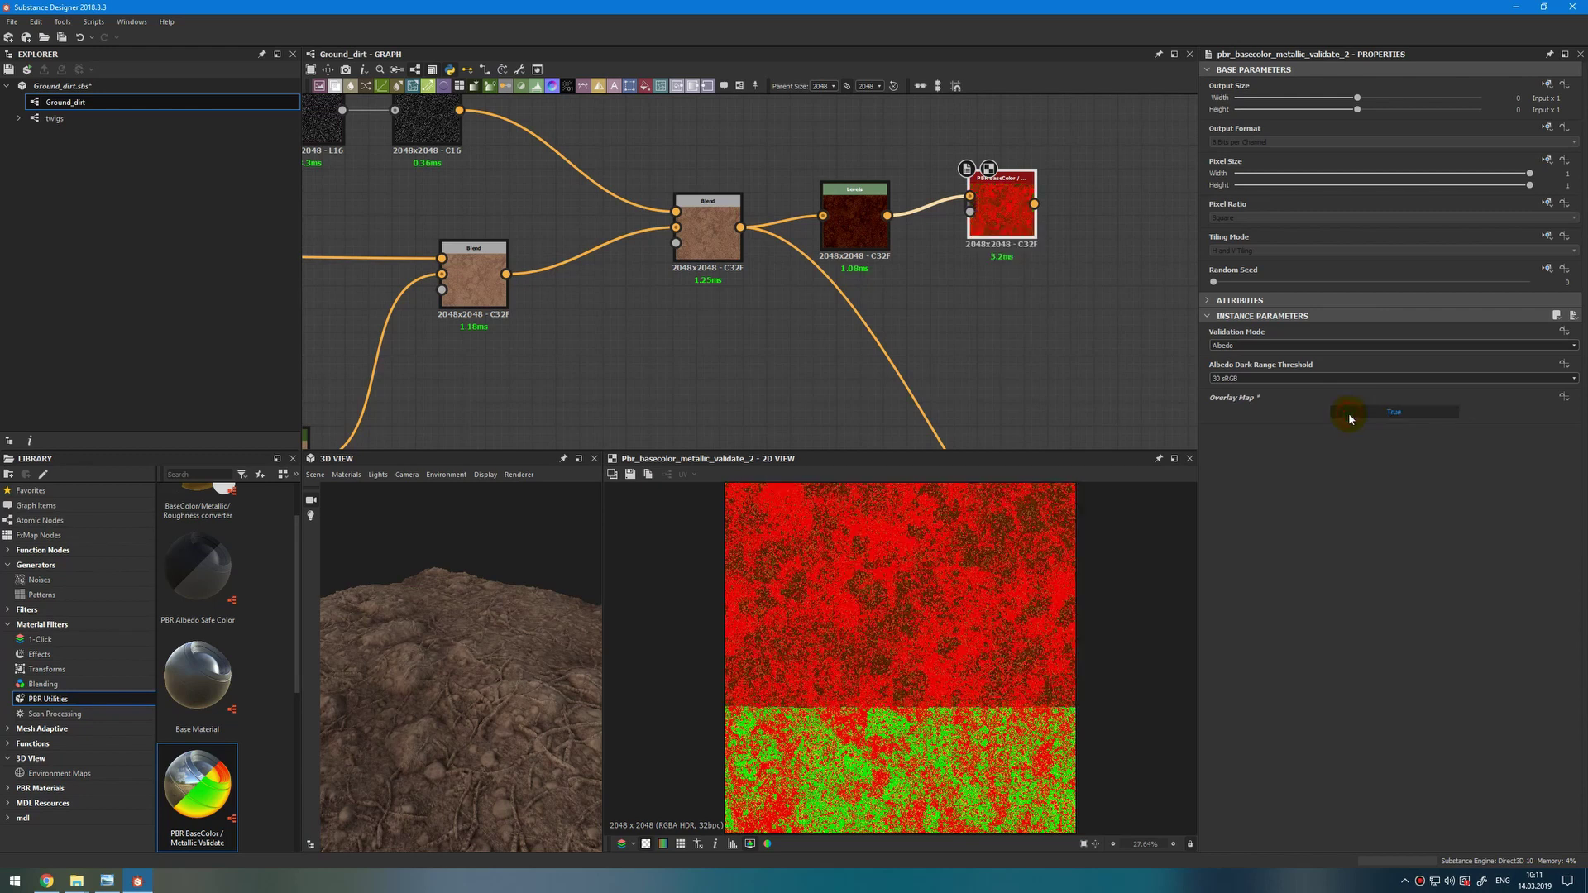
left_click(860, 226)
left_click(1230, 318)
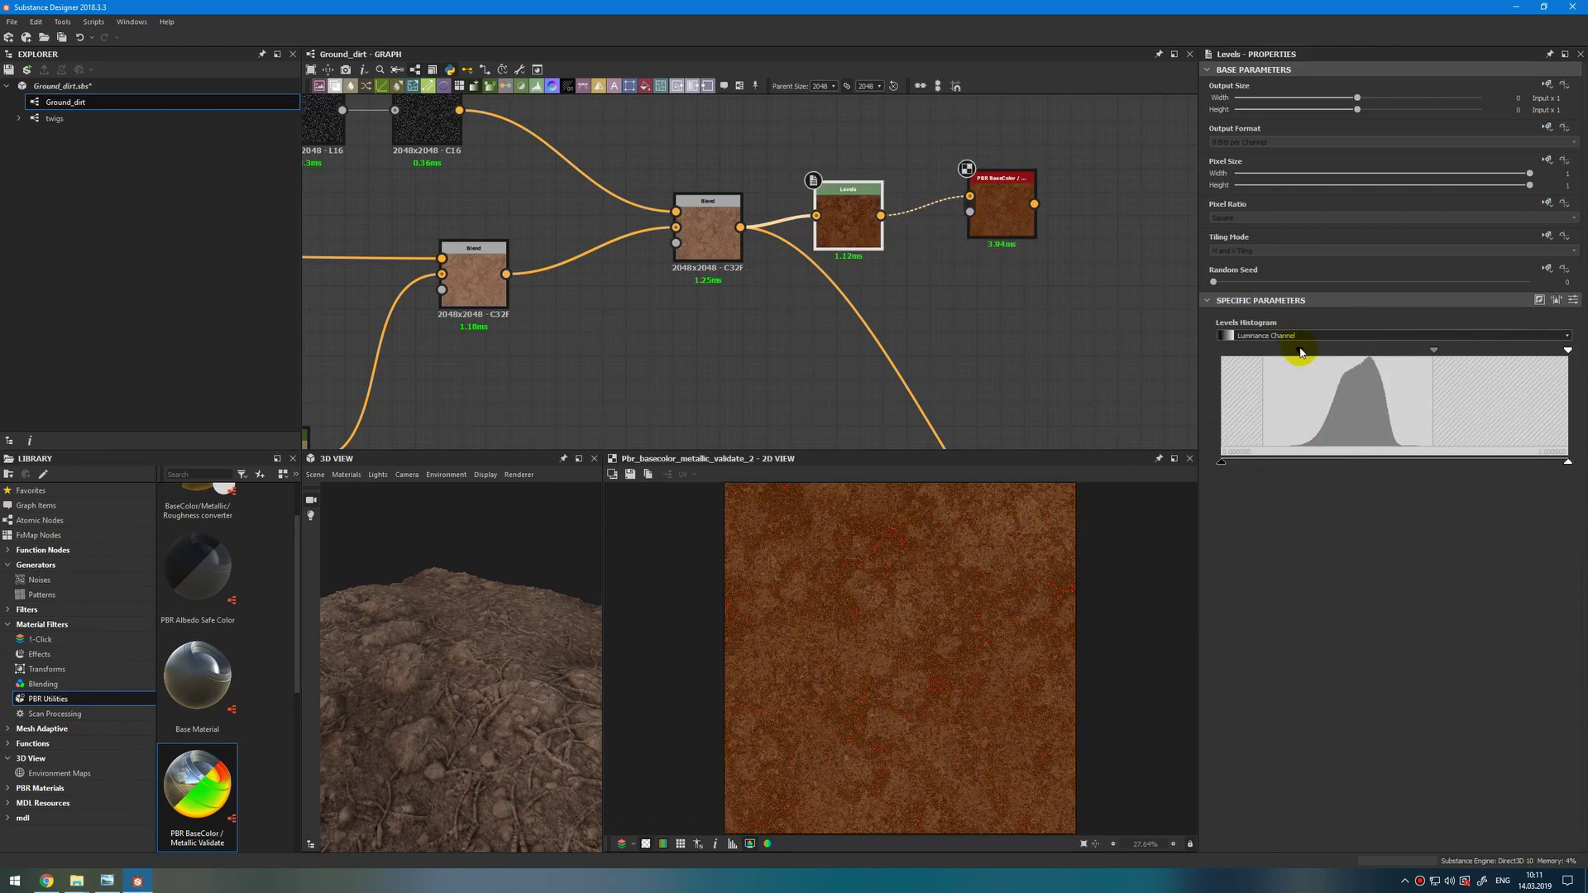
left_click_drag(1301, 353, 1250, 361)
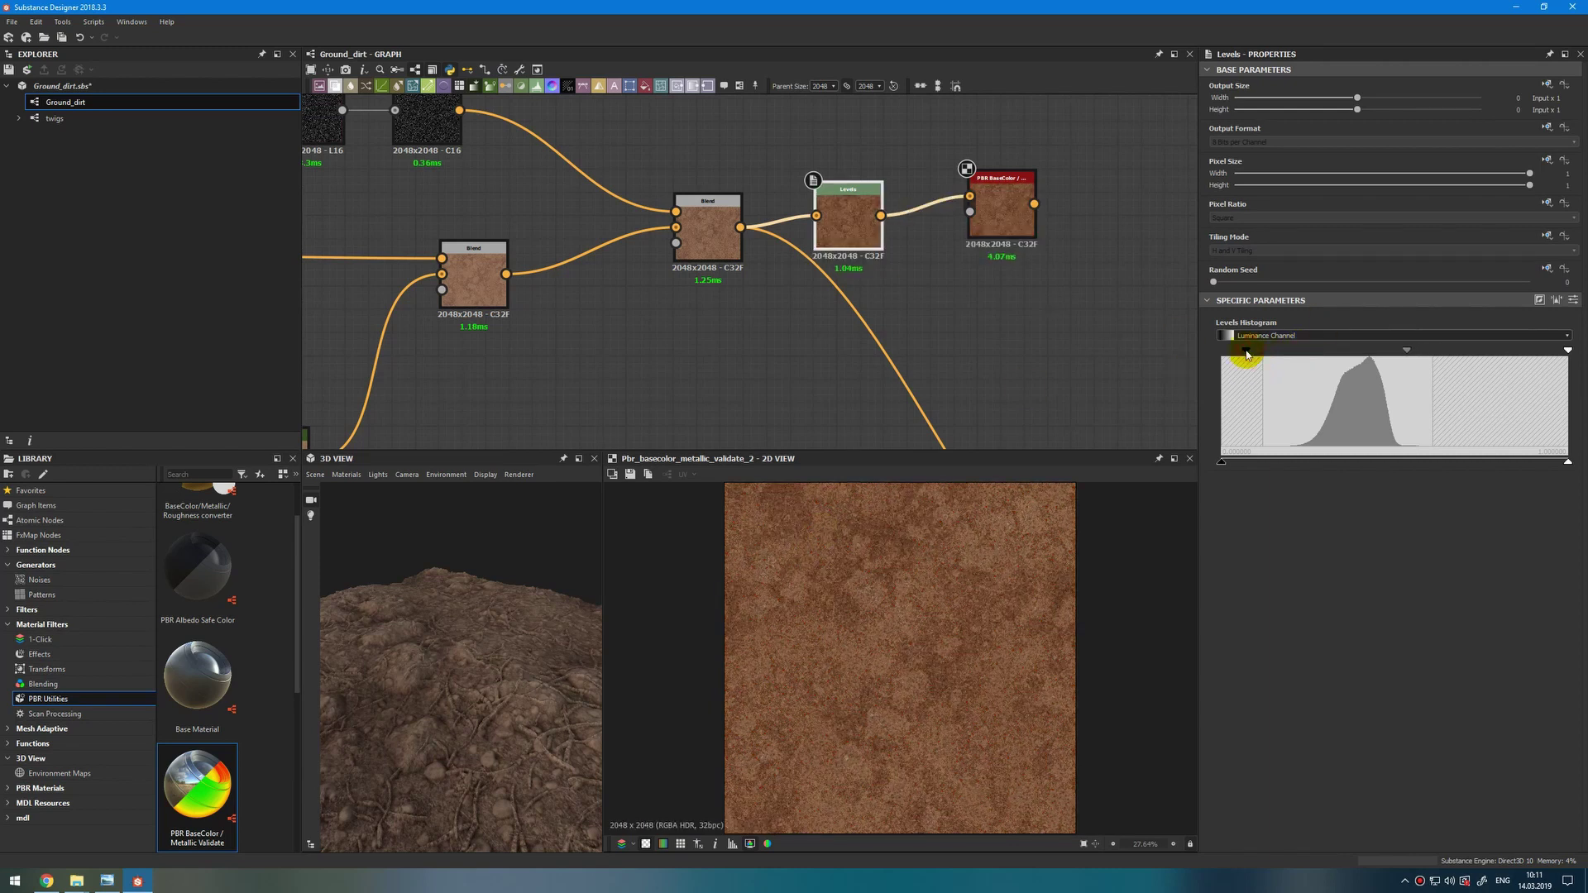
Keep the dark-range threshold at 30 sRGB, then delete the Levels and validation nodes.
left_click(1001, 217)
left_click(1230, 379)
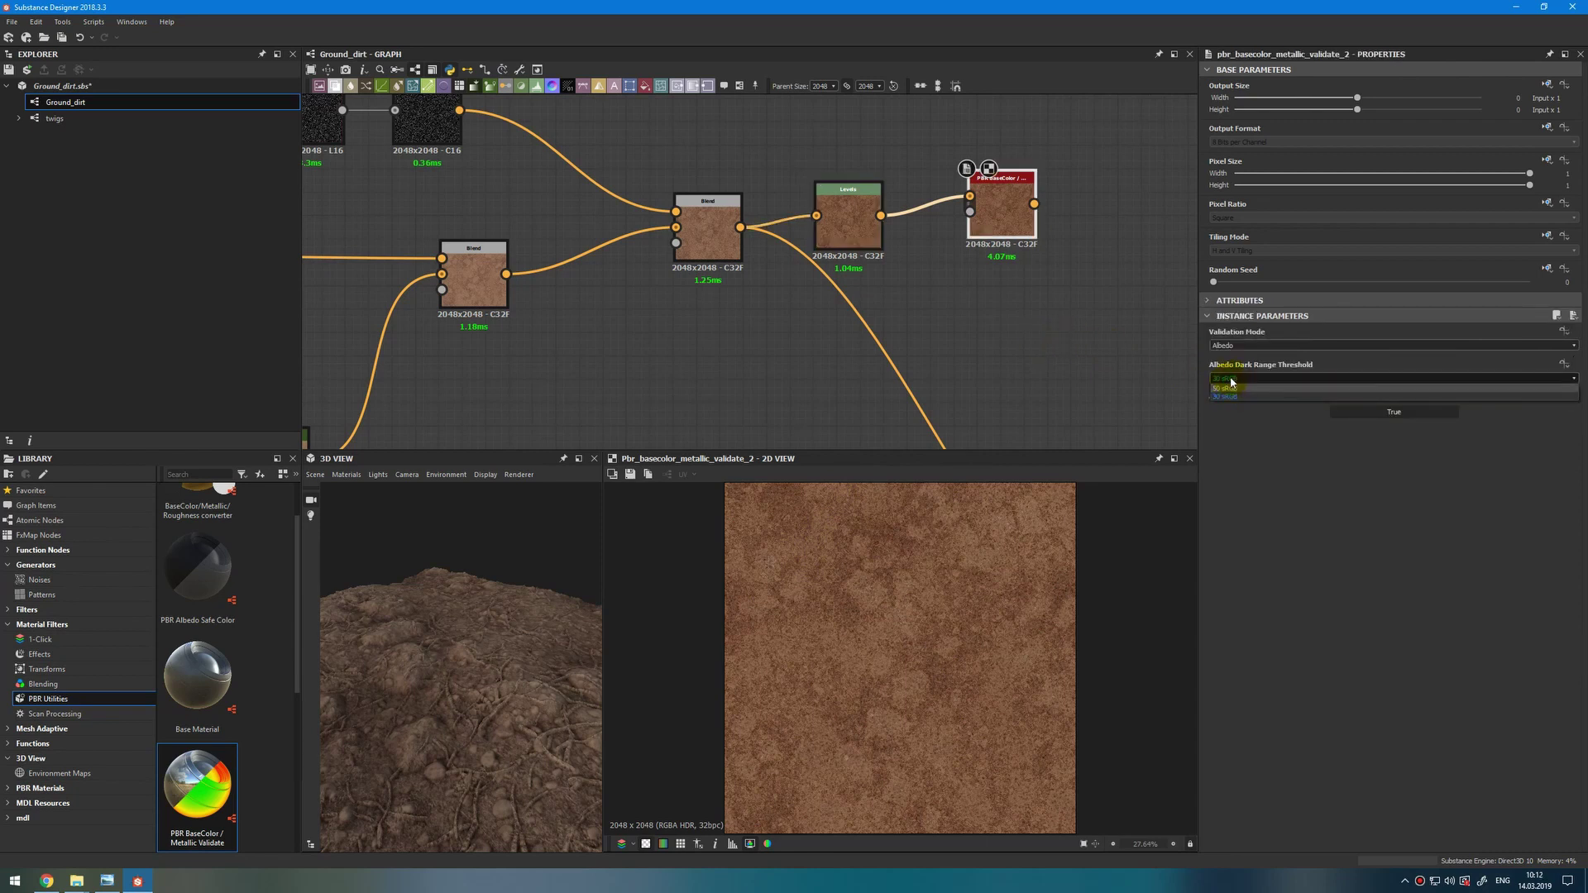
left_click(1231, 381)
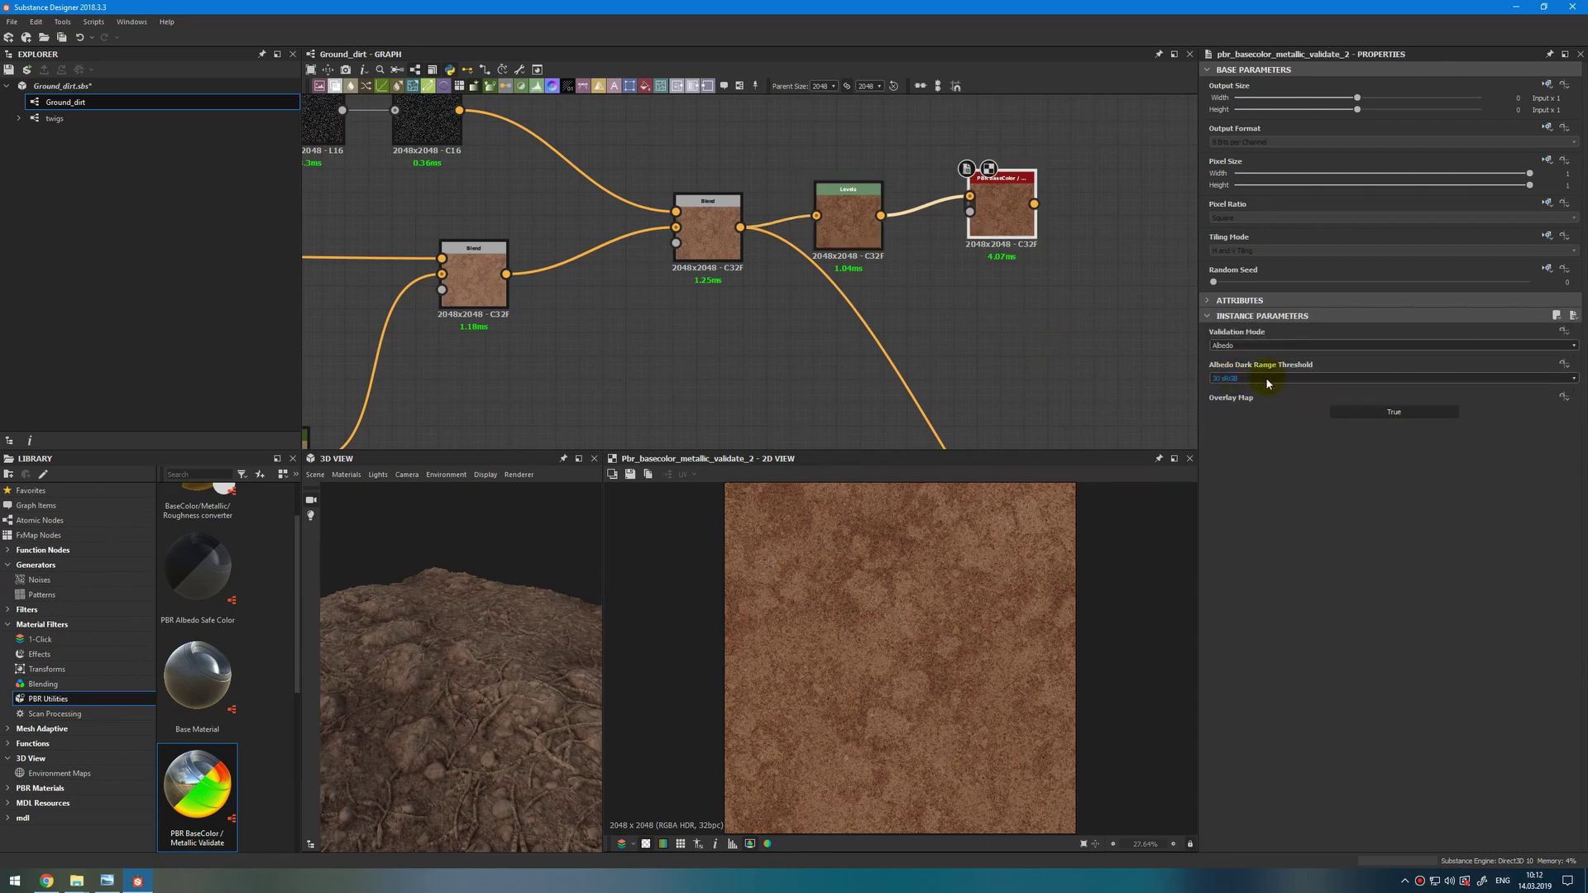
left_click(1264, 382)
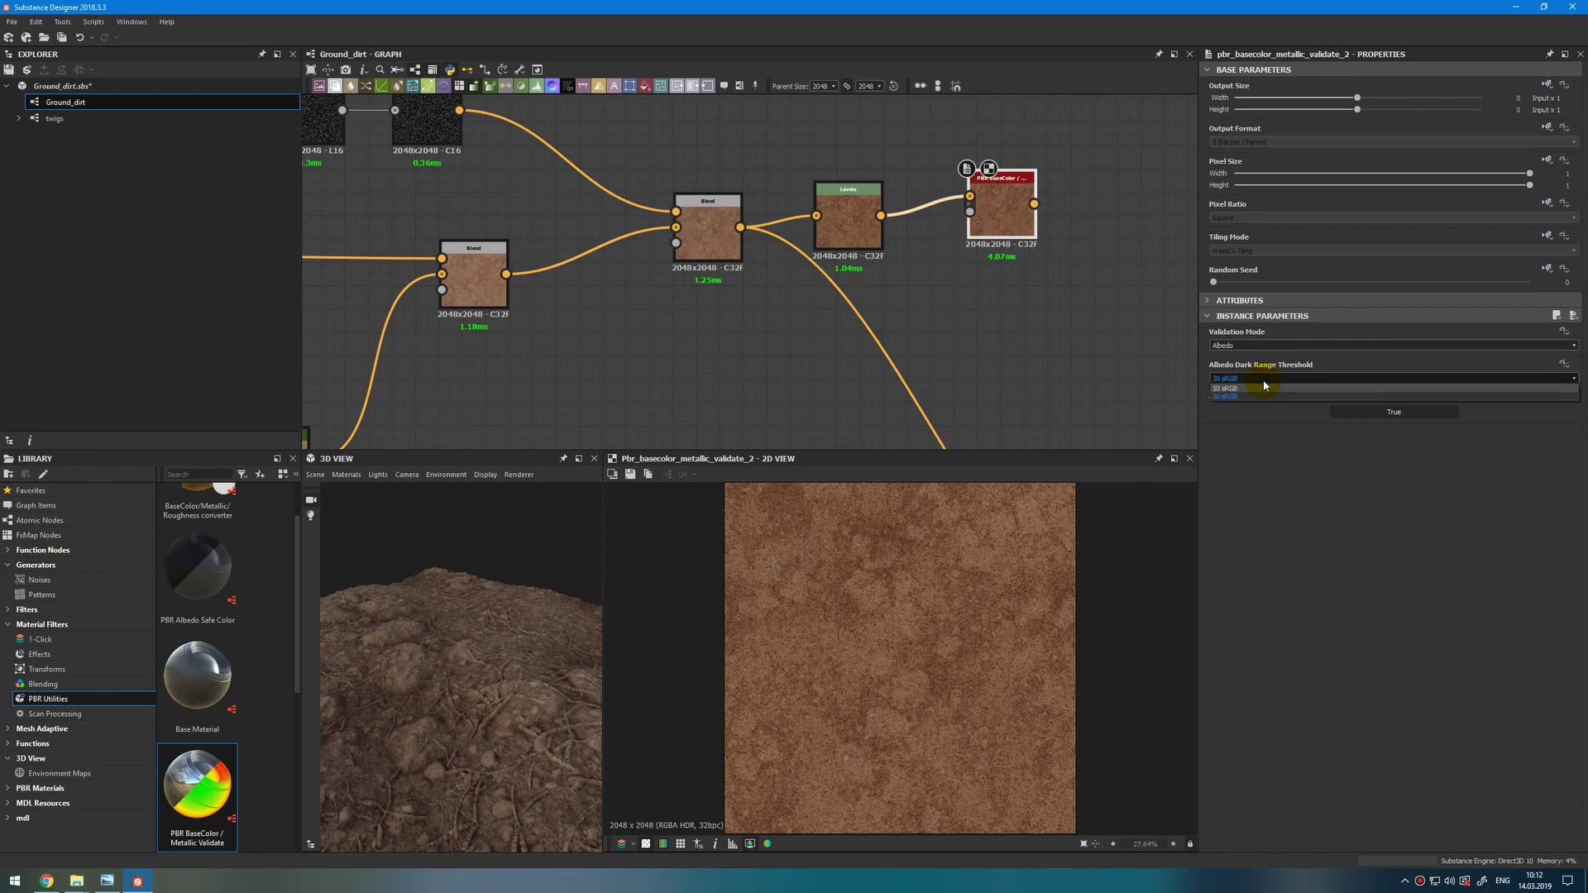
left_click(1232, 397)
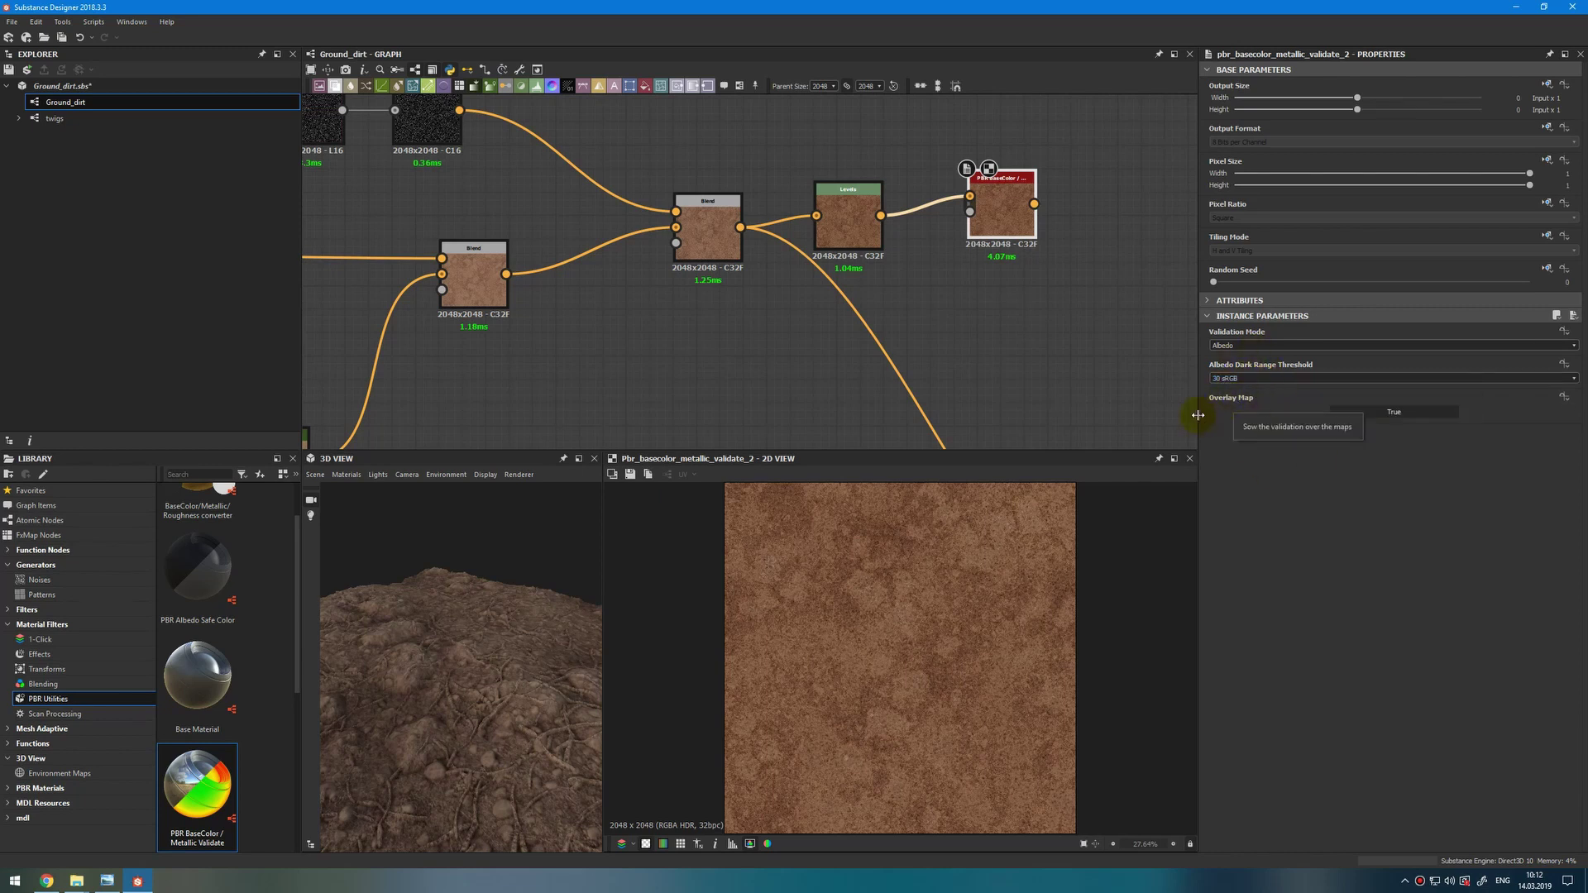
scroll(951, 206, "down", 2)
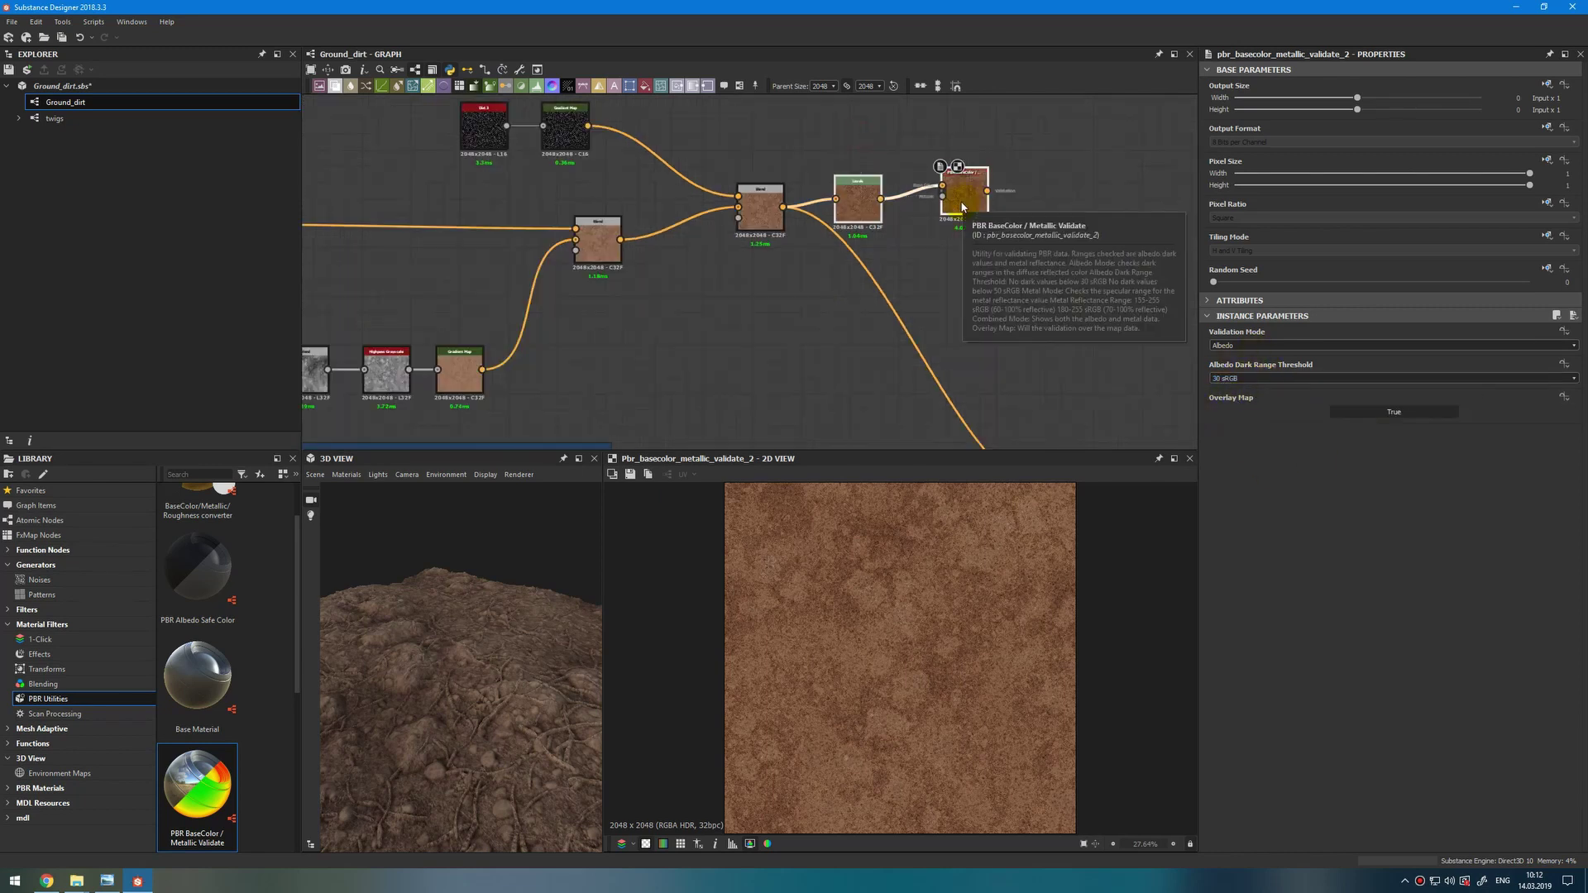
key("Delete")
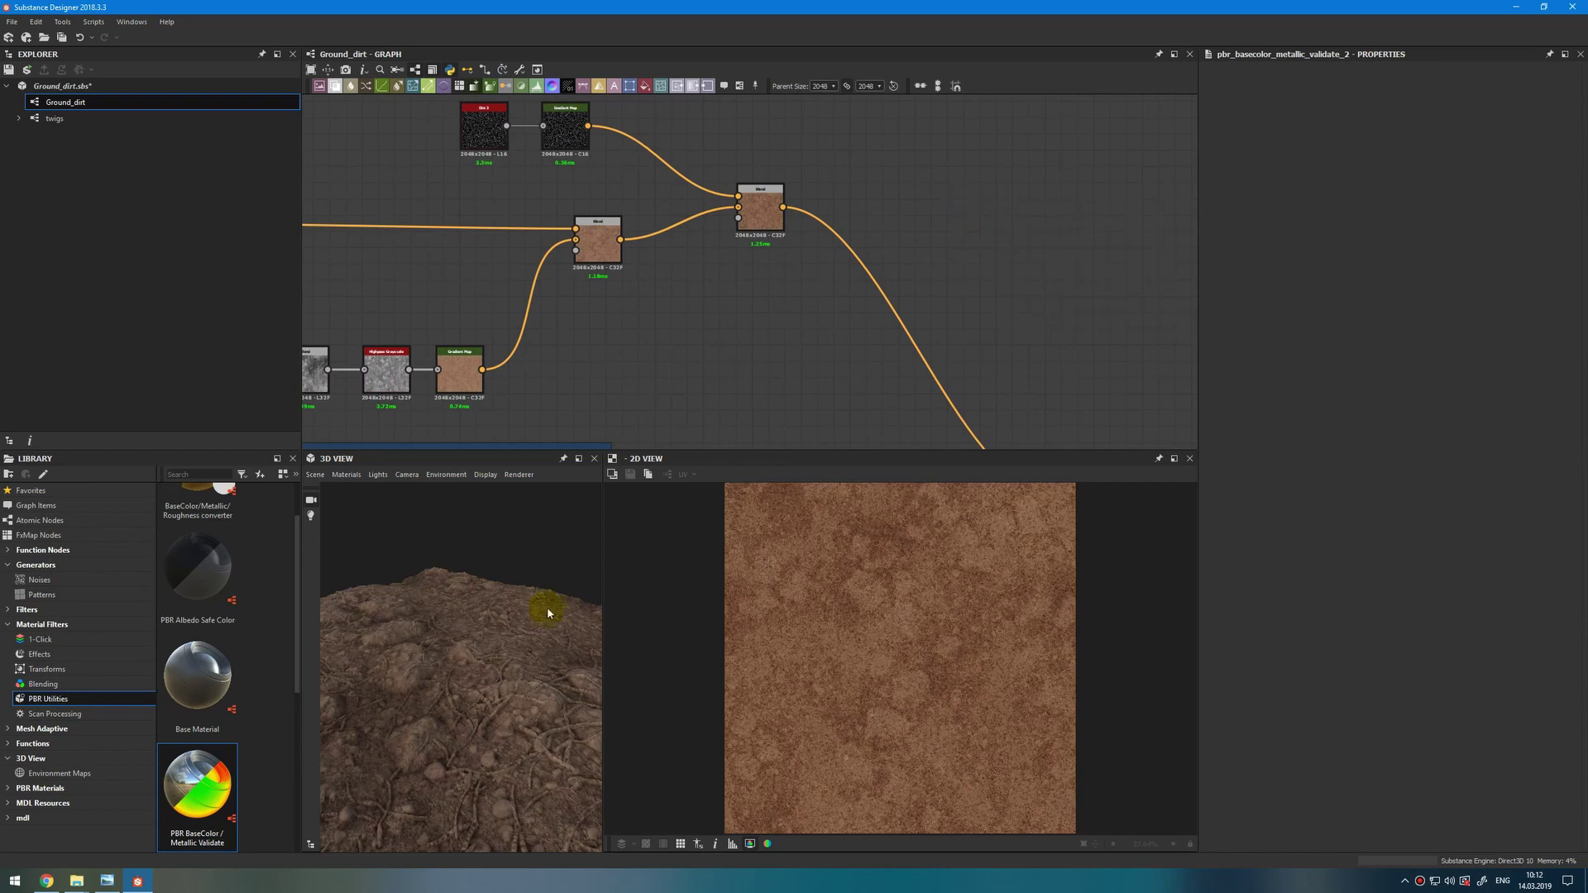
mouse_move(548, 607)
left_mouse_down()
mouse_move(448, 660)
mouse_move(559, 680)
left_mouse_up()
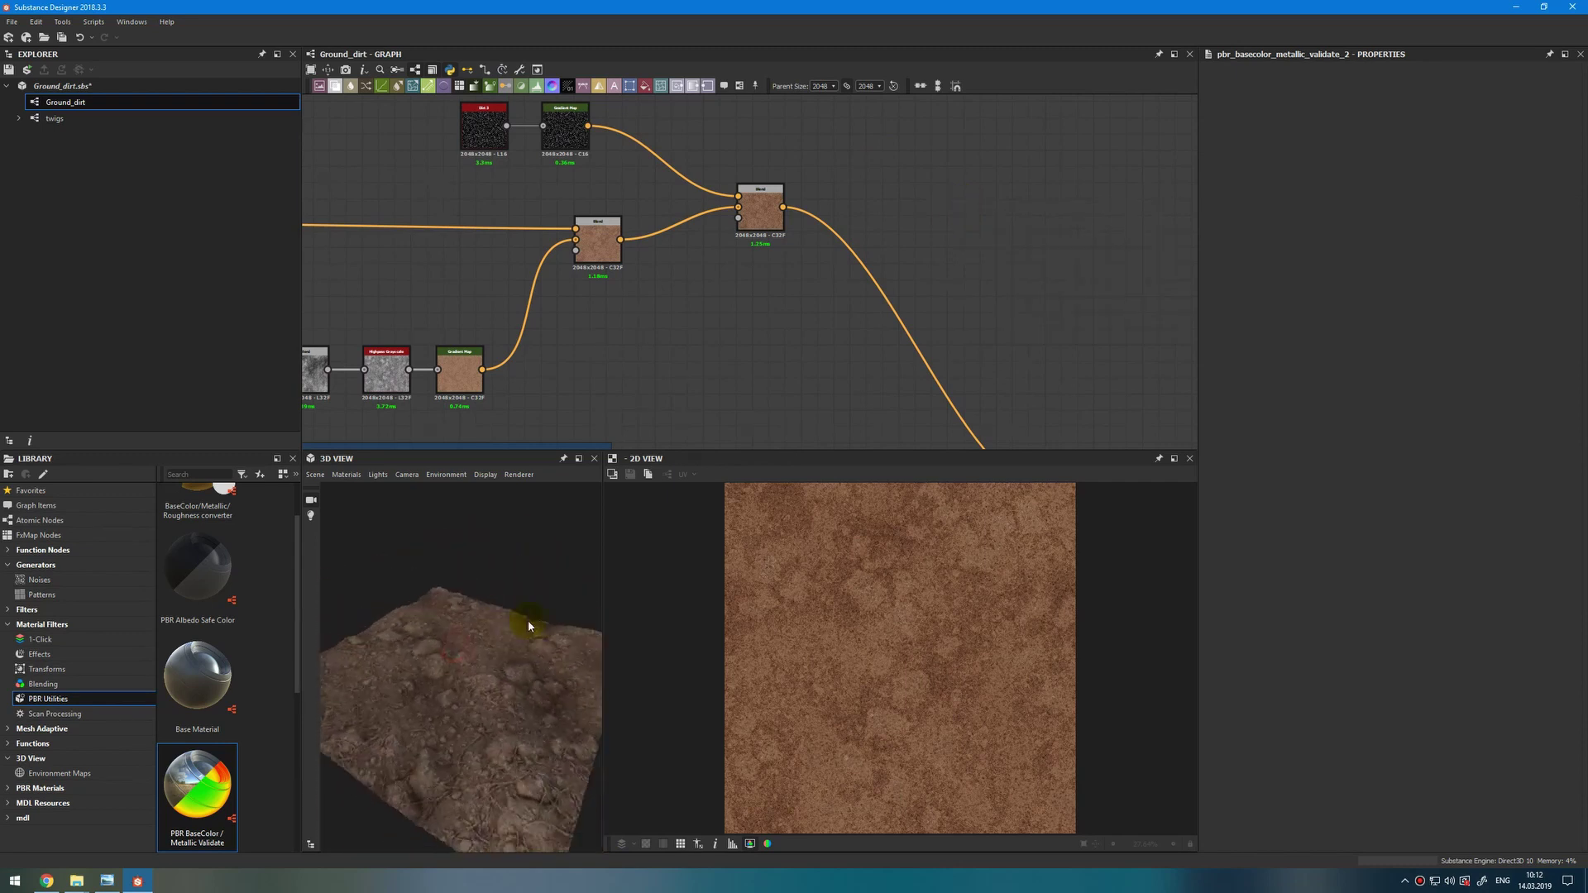